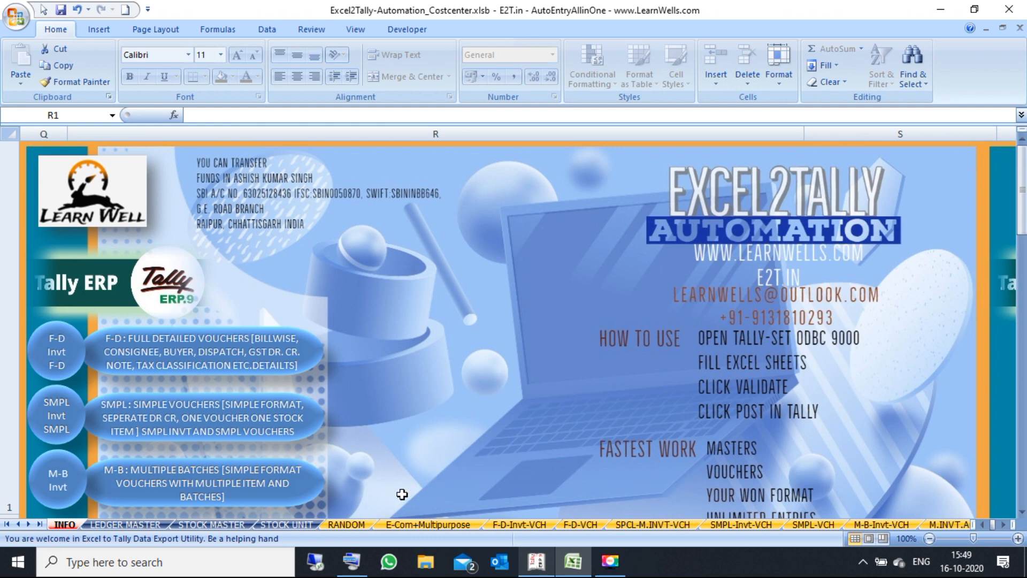
# Step: Switch to the RANDOM sheet, which lists three Payment vouchers with dates and amounts
pyautogui.click(346, 525)
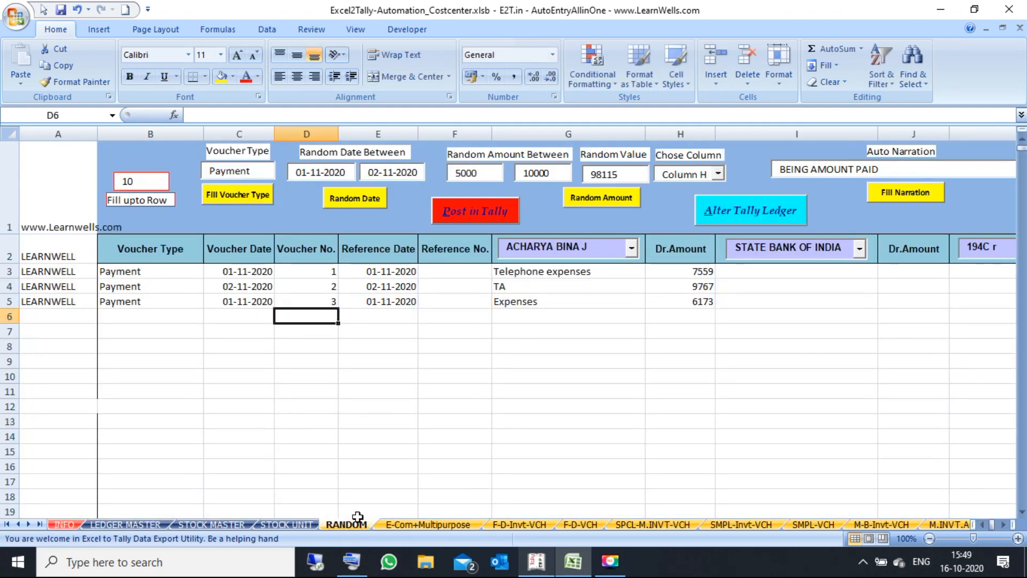
pyautogui.click(431, 467)
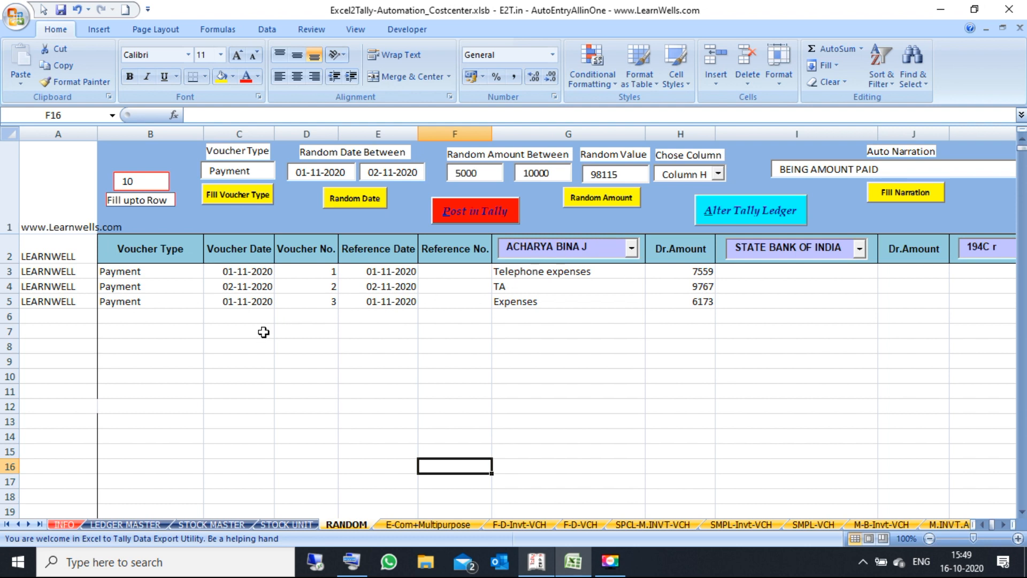
pyautogui.click(215, 334)
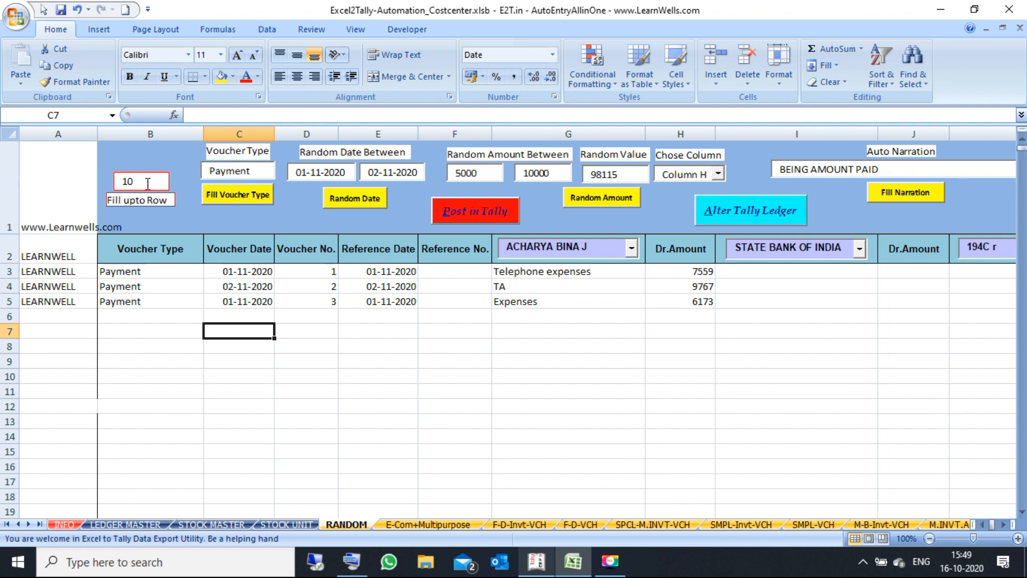
pyautogui.moveTo(127, 182); pyautogui.dragTo(112, 184)
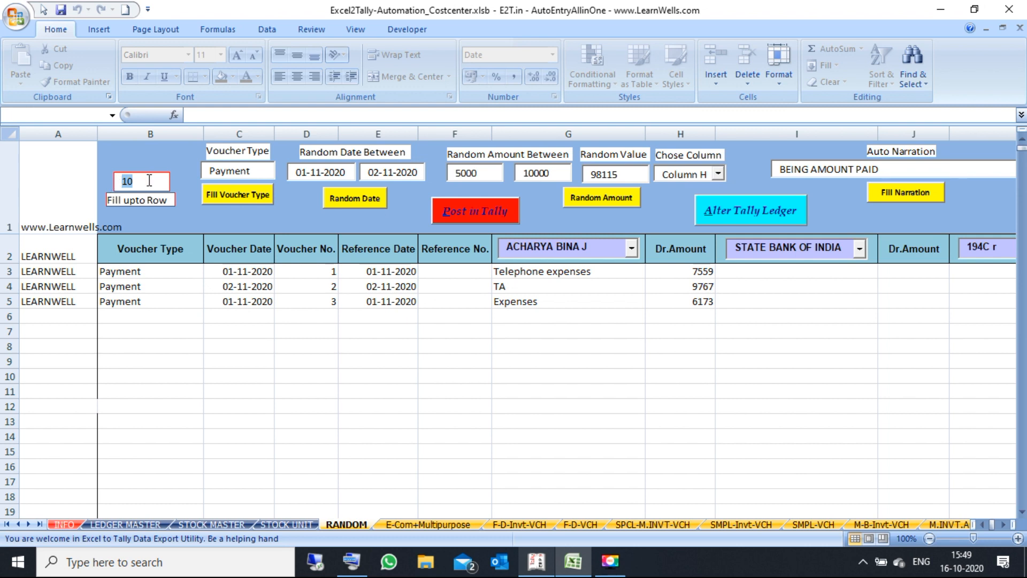
# Step: Set the fill-upto row to 15 and fill Payment down the Voucher Type column through row 15
pyautogui.write('1')
pyautogui.click(190, 218)
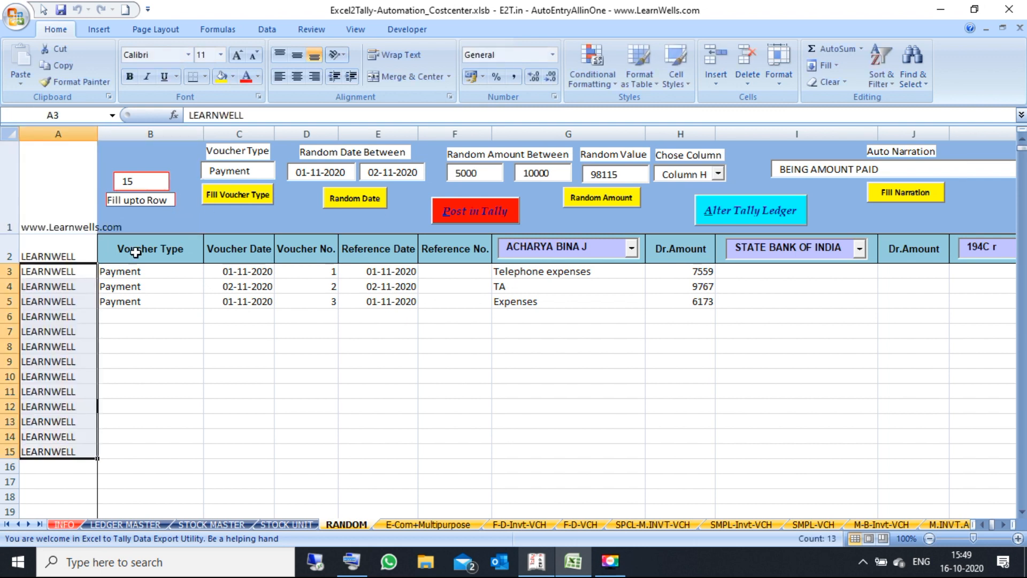
pyautogui.moveTo(72, 254); pyautogui.dragTo(70, 456)
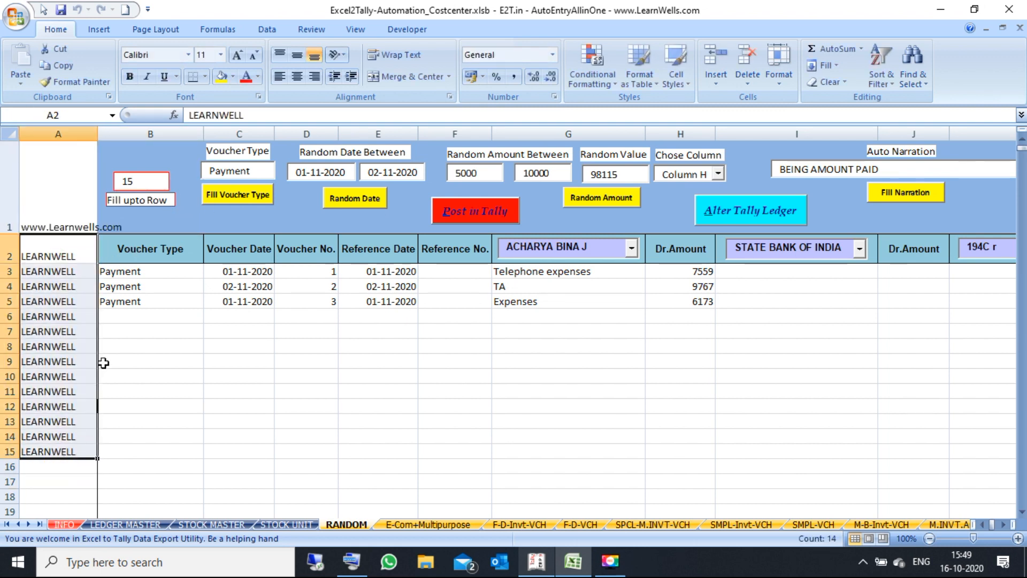
pyautogui.click(179, 316)
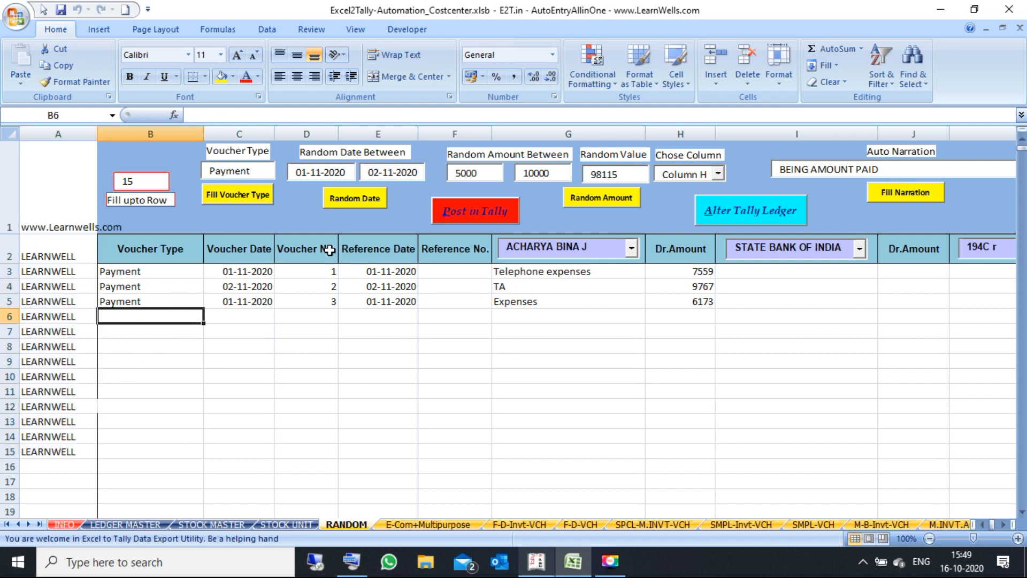
pyautogui.doubleClick(255, 172)
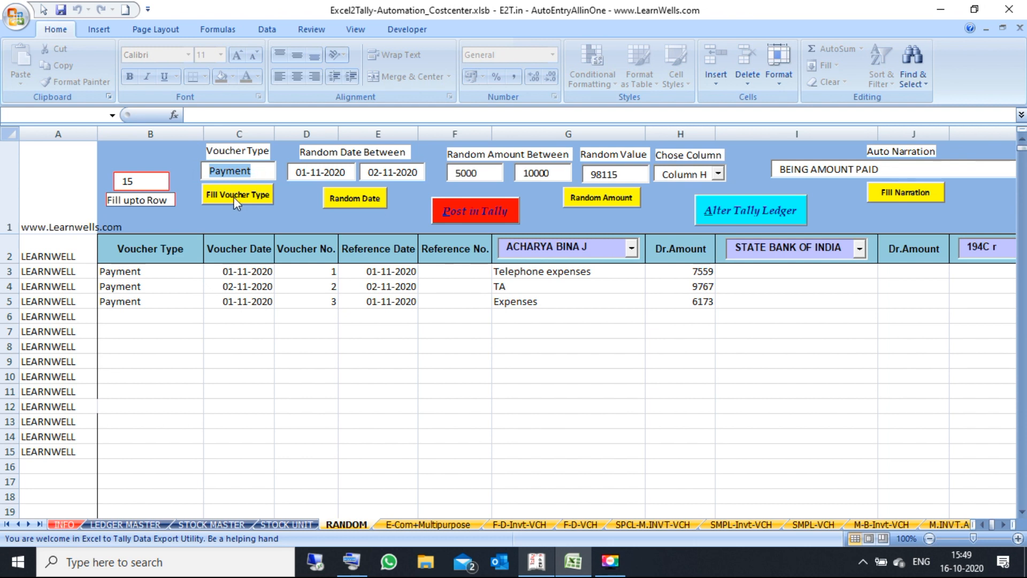
pyautogui.click(140, 289)
pyautogui.click(139, 301)
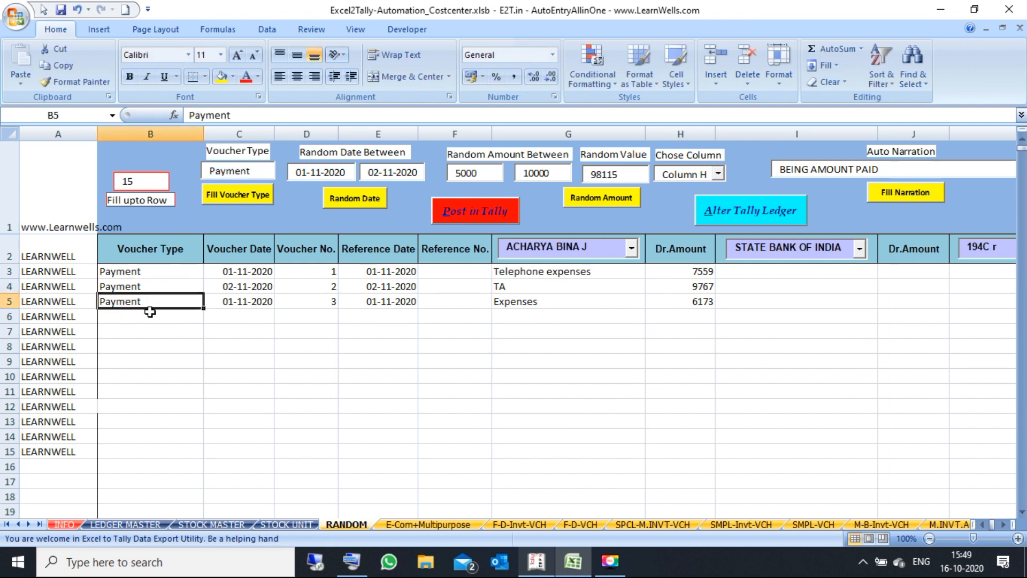
pyautogui.click(148, 313)
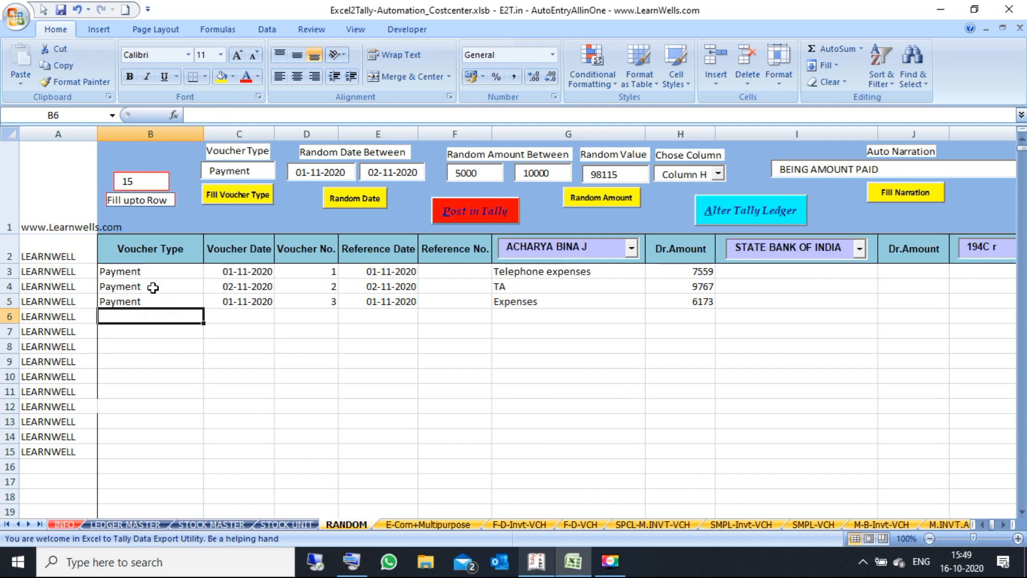
pyautogui.moveTo(147, 273); pyautogui.dragTo(141, 377)
pyautogui.click(147, 416)
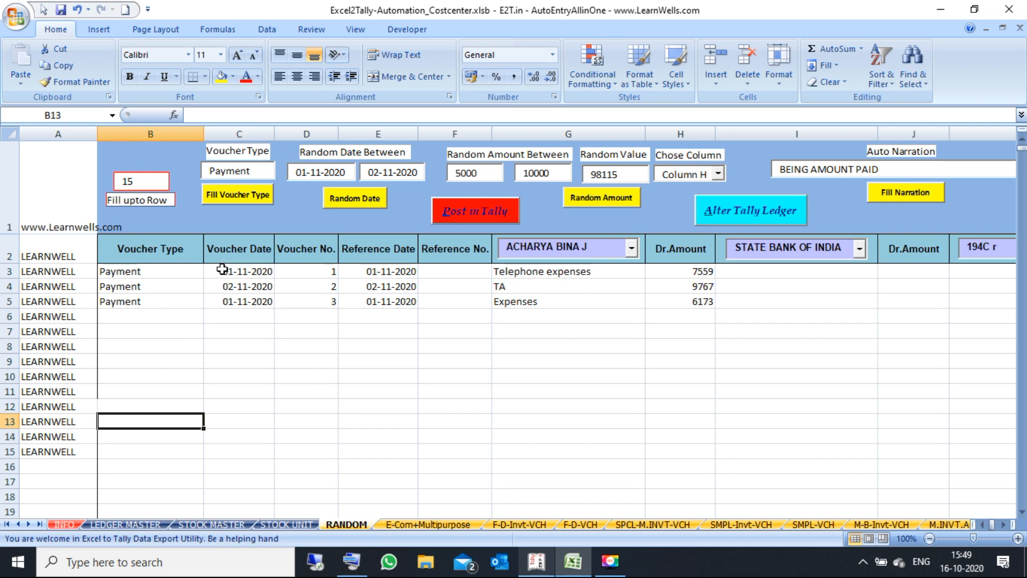
pyautogui.click(238, 197)
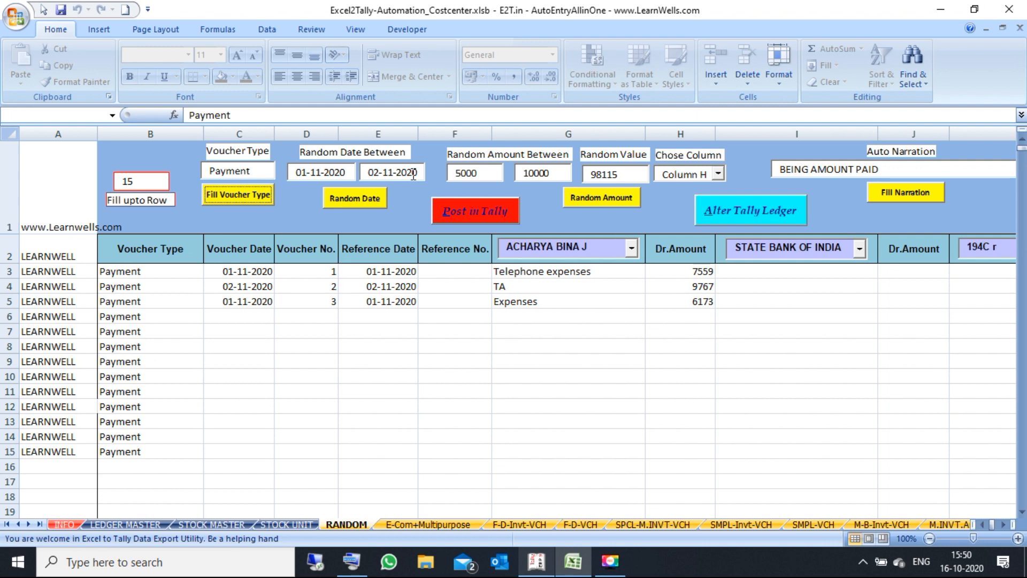
# Step: Change the end date's month digit and generate random voucher and reference dates, regenerating twice
pyautogui.click(392, 170)
pyautogui.press('BackSpace')
pyautogui.write('2')
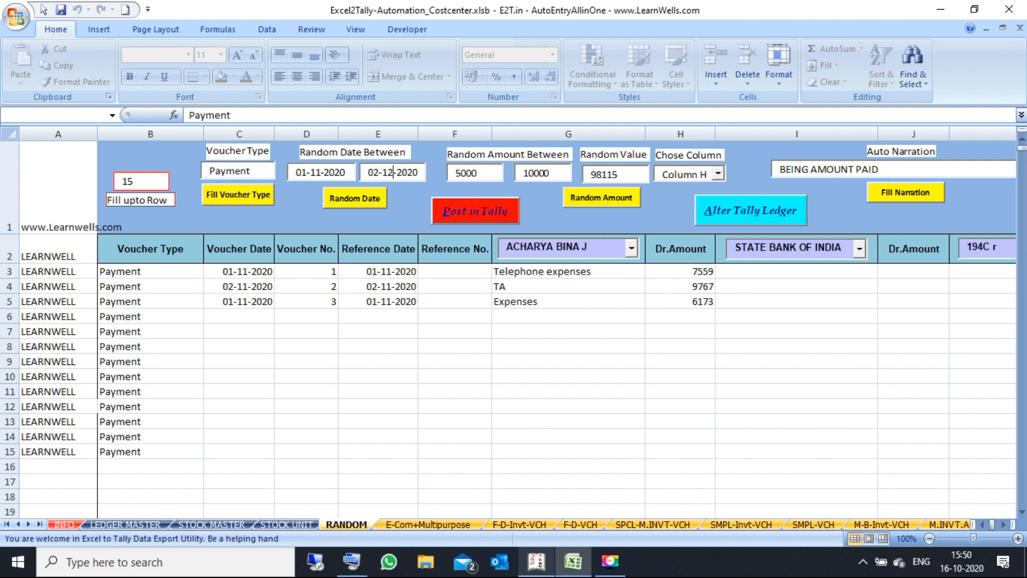
pyautogui.click(355, 197)
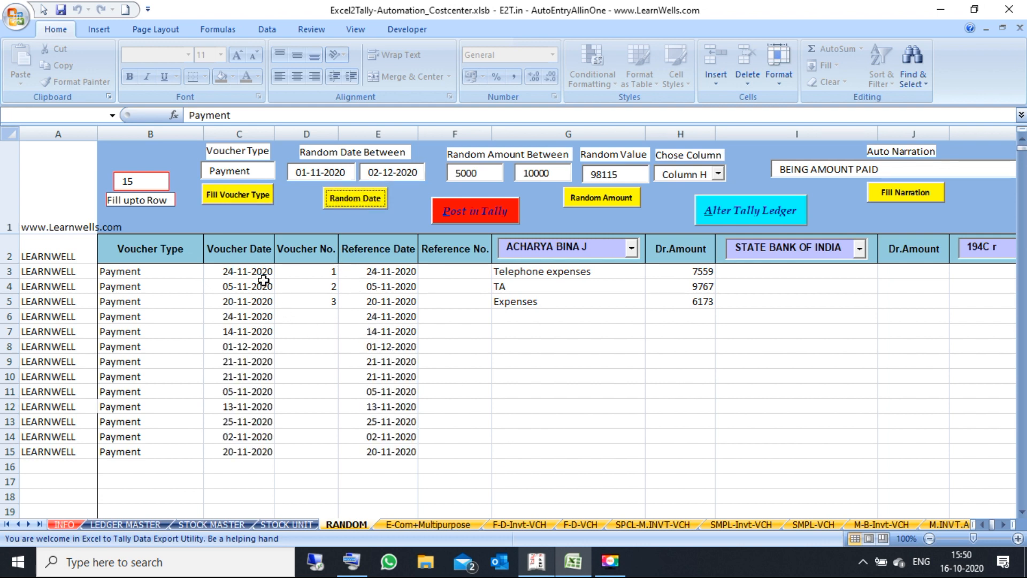
pyautogui.click(251, 349)
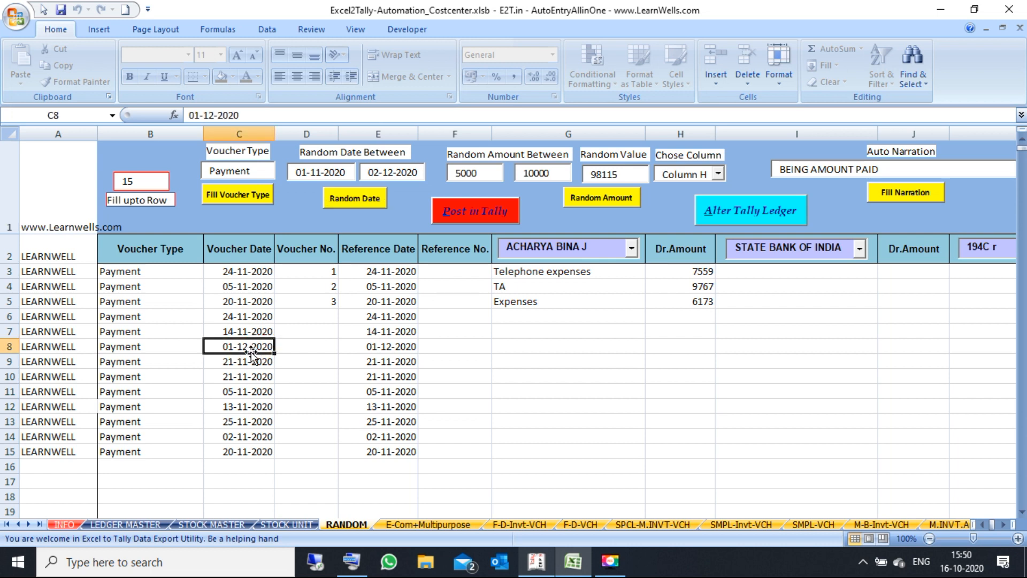
pyautogui.click(258, 391)
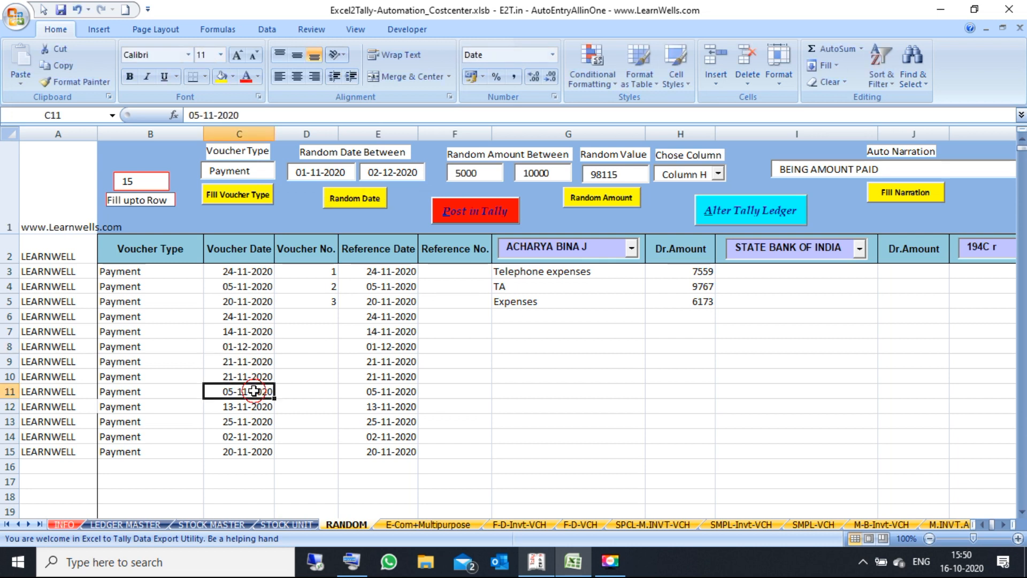
pyautogui.click(355, 199)
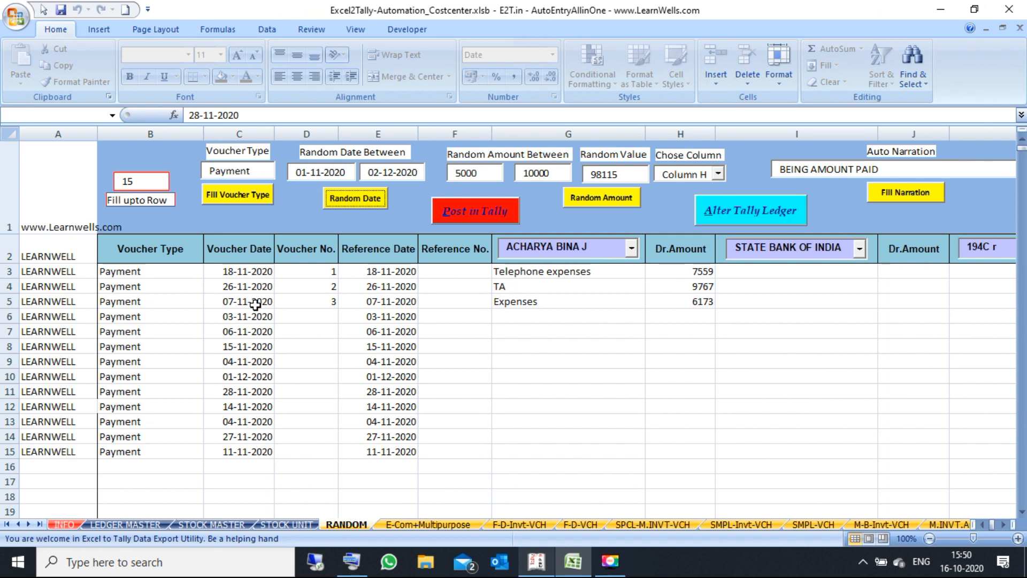
pyautogui.click(351, 200)
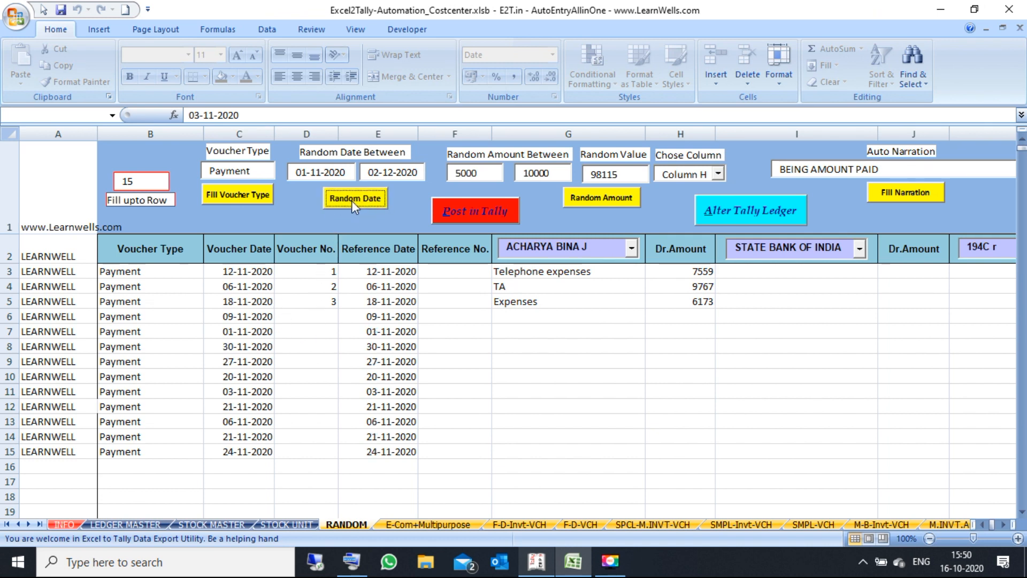
# Step: Reset the end date to 02-11-2020 and regenerate dates between 01-11-2020 and 02-11-2020
pyautogui.click(392, 170)
pyautogui.press('BackSpace')
pyautogui.write('1')
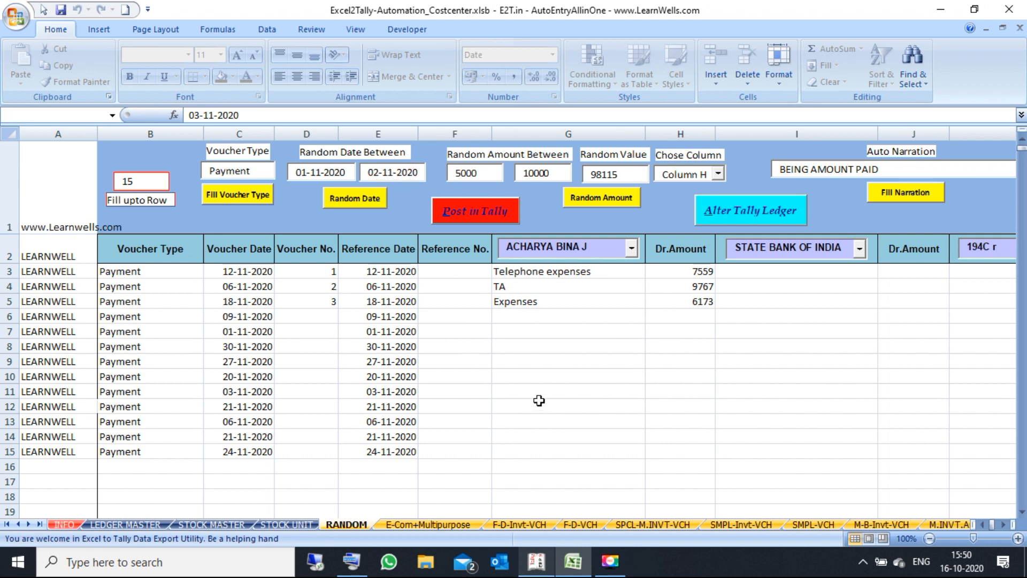
pyautogui.click(361, 199)
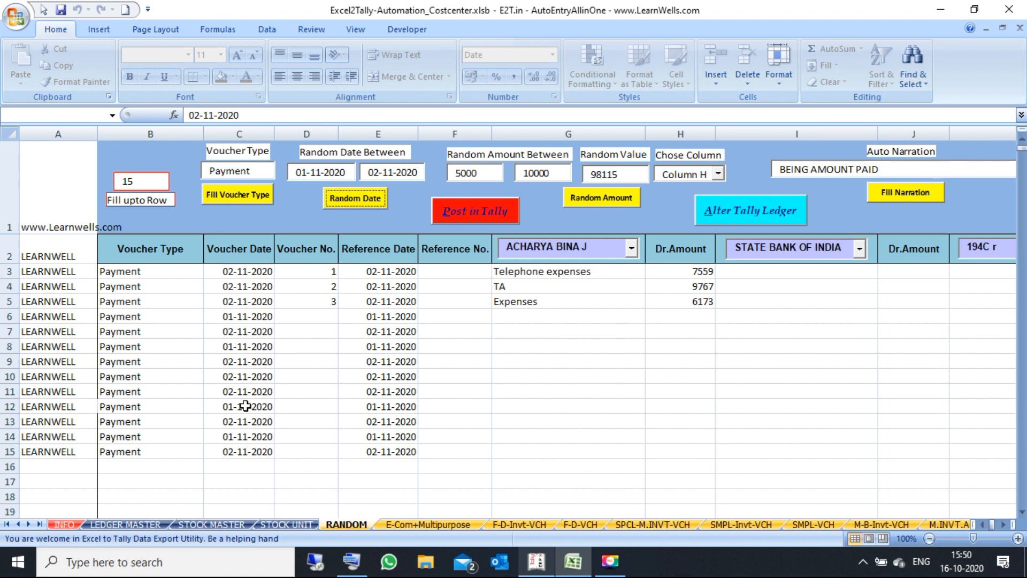
# Step: Fill the Voucher No. cells D3:D15 as a series from 1 to 13
pyautogui.click(333, 300)
pyautogui.click(335, 273)
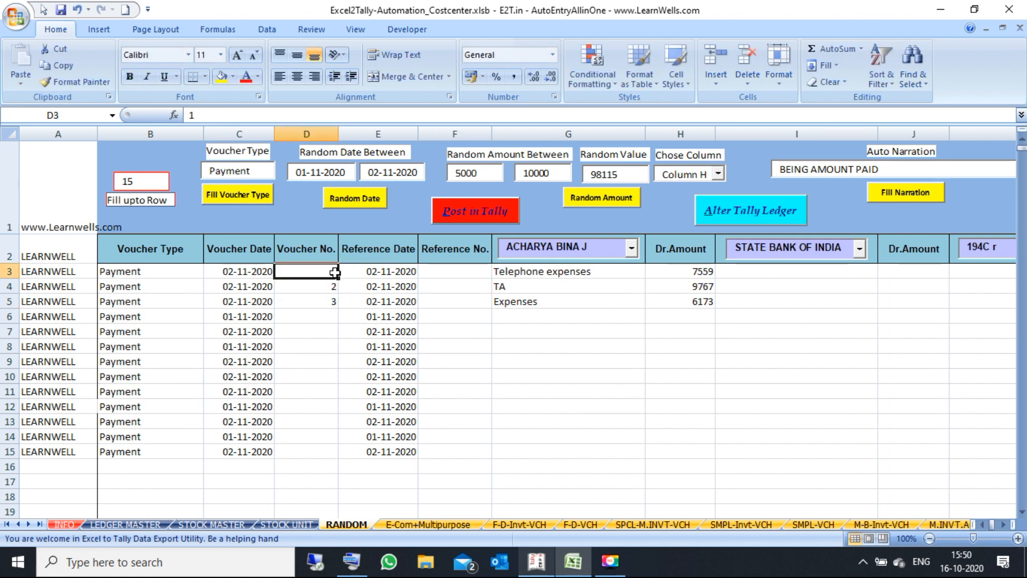
pyautogui.moveTo(334, 273); pyautogui.dragTo(322, 452)
pyautogui.click(347, 468)
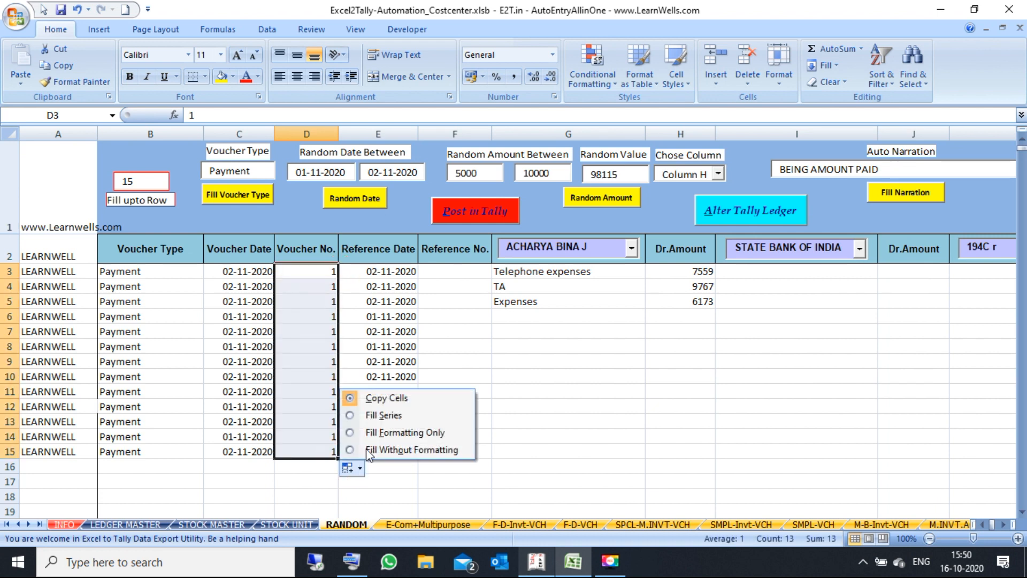
pyautogui.click(371, 416)
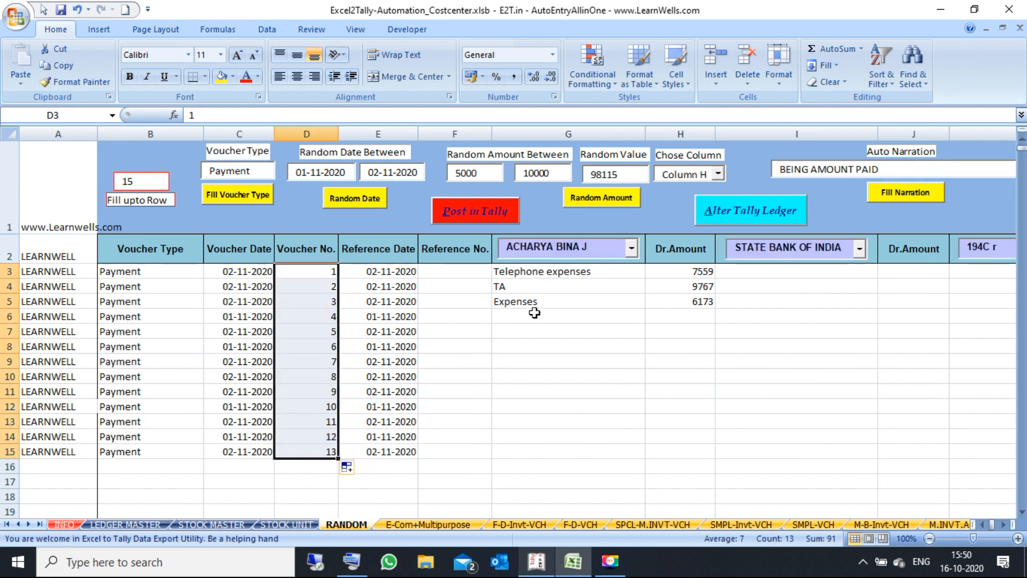
pyautogui.click(479, 275)
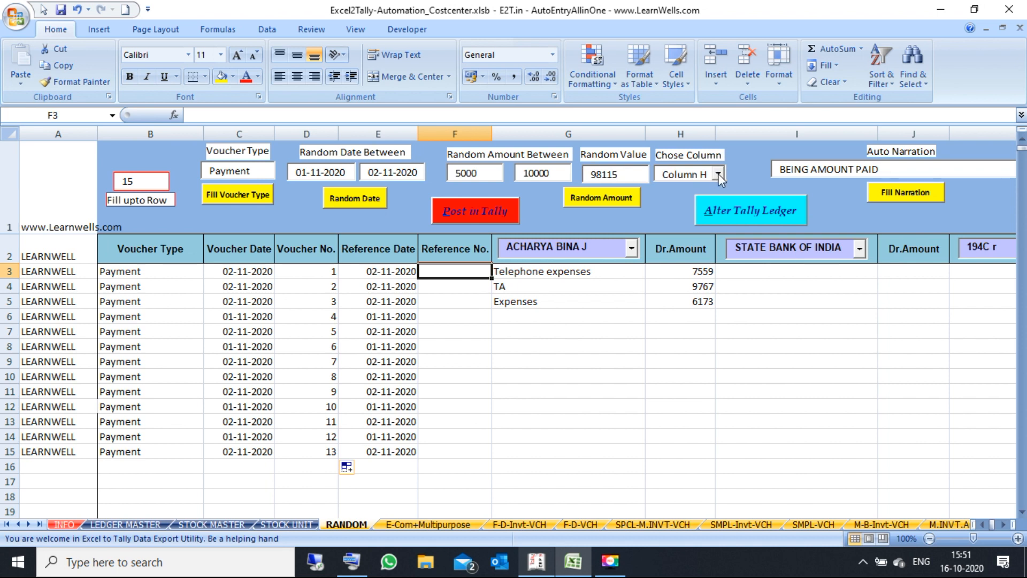
# Step: Set Column H as the target column for random amounts
pyautogui.moveTo(668, 271); pyautogui.dragTo(680, 380)
pyautogui.moveTo(911, 273); pyautogui.dragTo(917, 379)
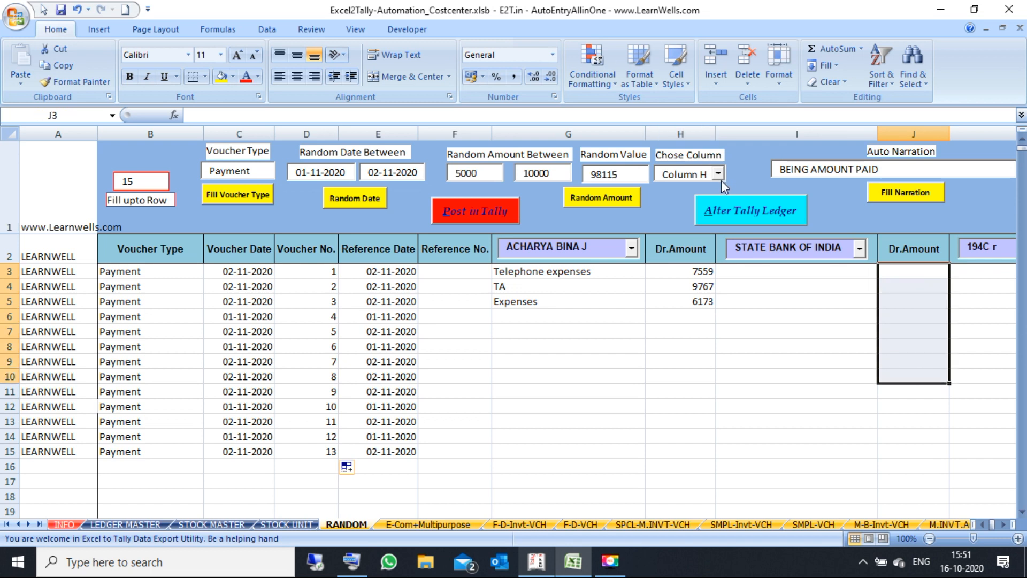
pyautogui.click(721, 175)
pyautogui.press('BackSpace')
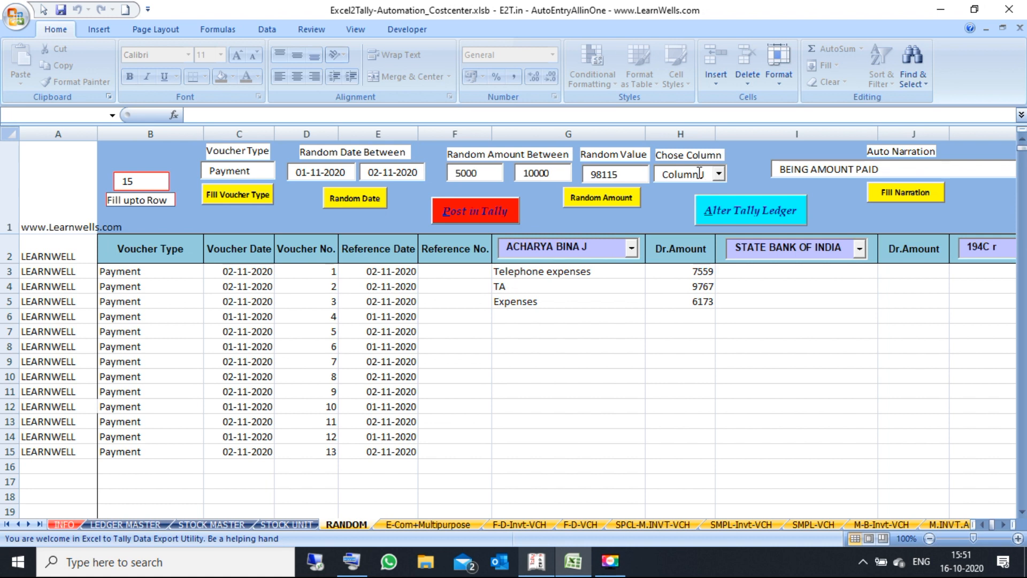
pyautogui.click(679, 195)
pyautogui.click(723, 174)
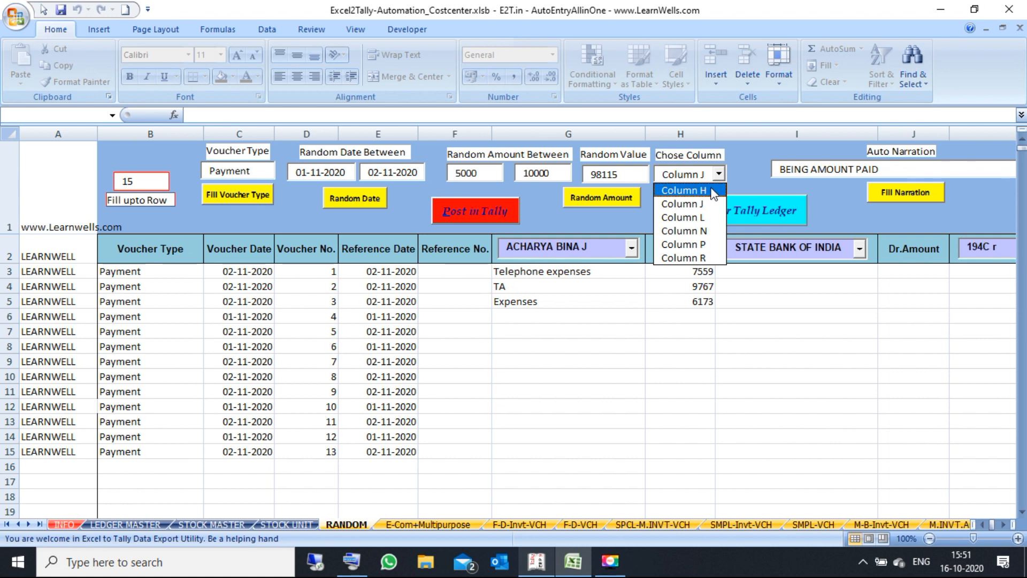
pyautogui.click(685, 190)
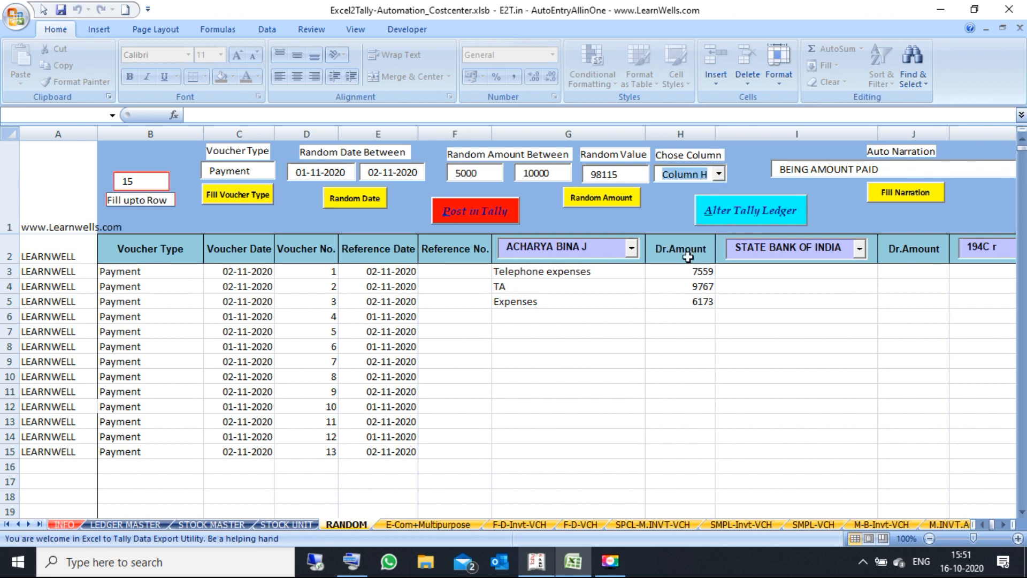
pyautogui.moveTo(686, 280); pyautogui.dragTo(685, 360)
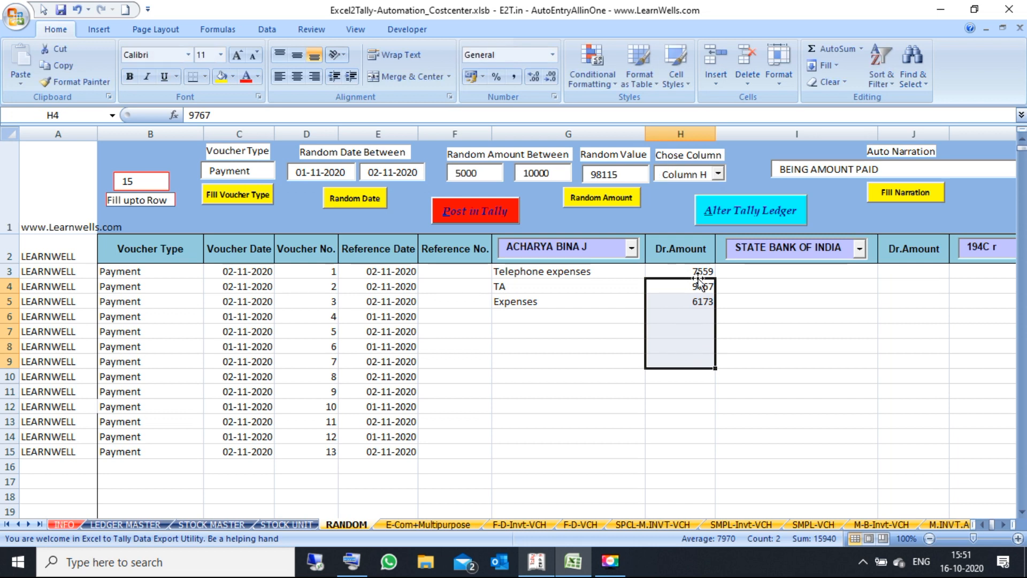
# Step: Generate random 5000–10000 amounts in H3:H15 and check their total of 95502
pyautogui.click(602, 198)
pyautogui.moveTo(702, 271); pyautogui.dragTo(706, 452)
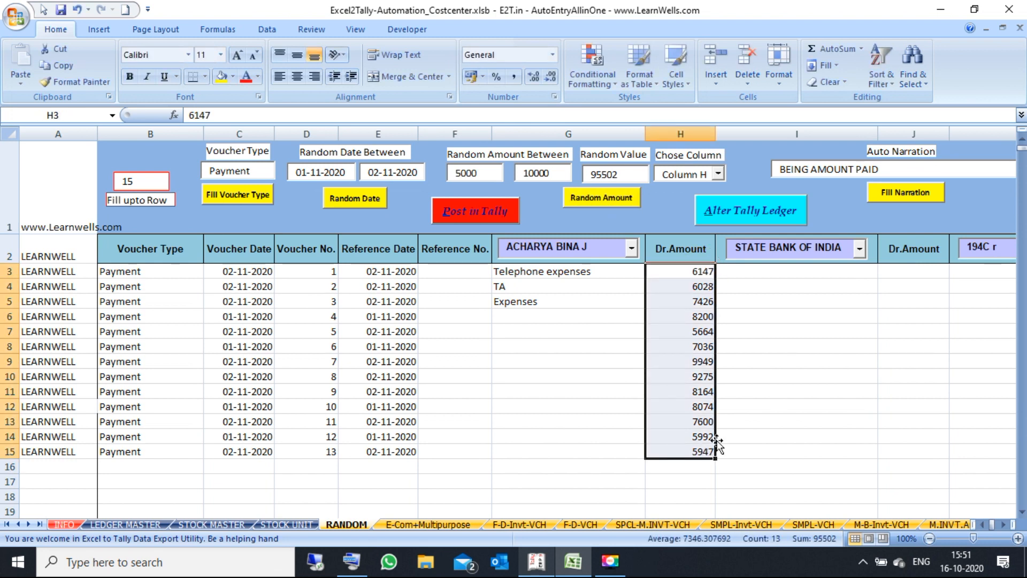
pyautogui.doubleClick(586, 179)
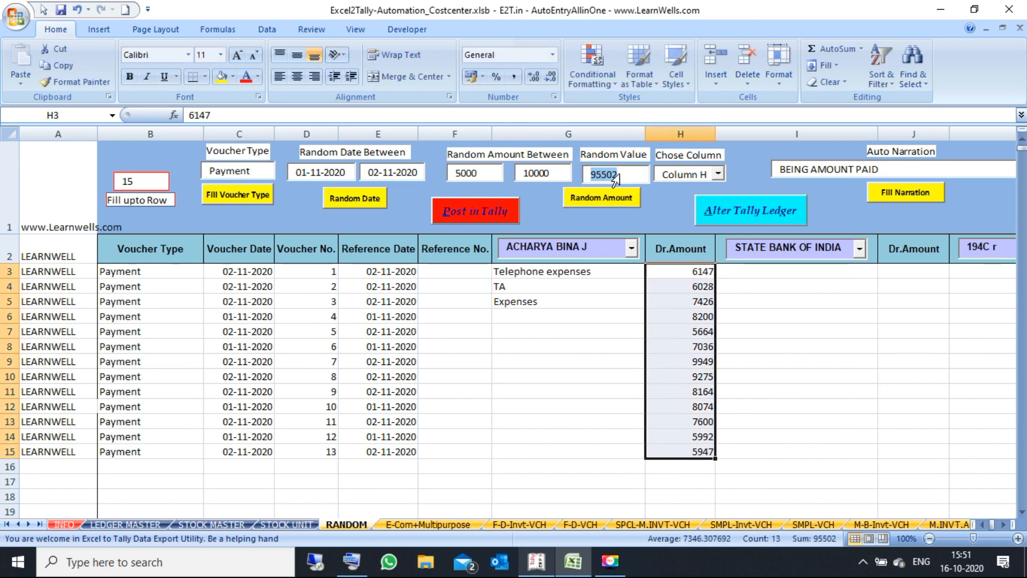
pyautogui.click(673, 266)
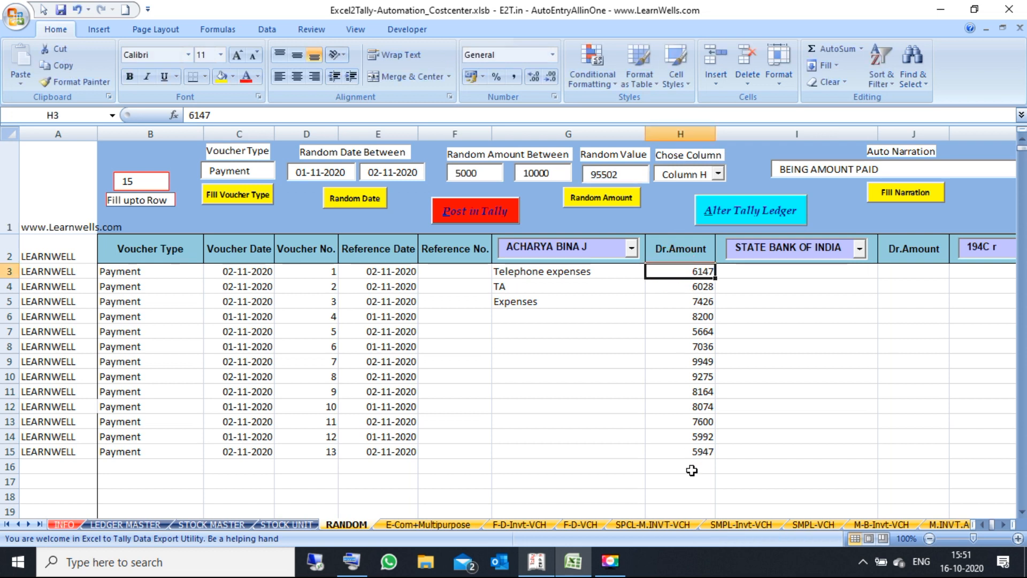
pyautogui.click(657, 381)
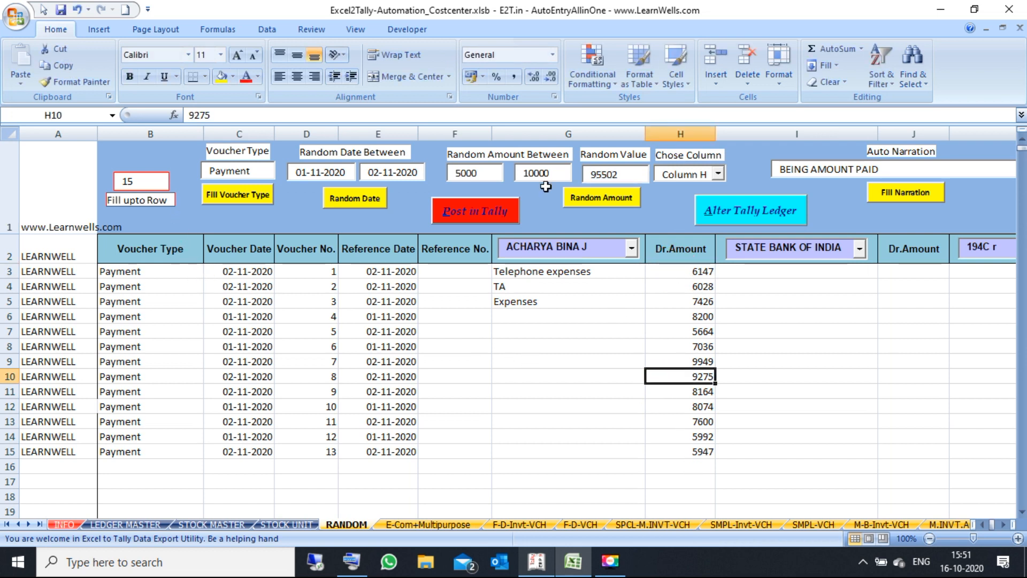
pyautogui.moveTo(550, 173); pyautogui.dragTo(451, 172)
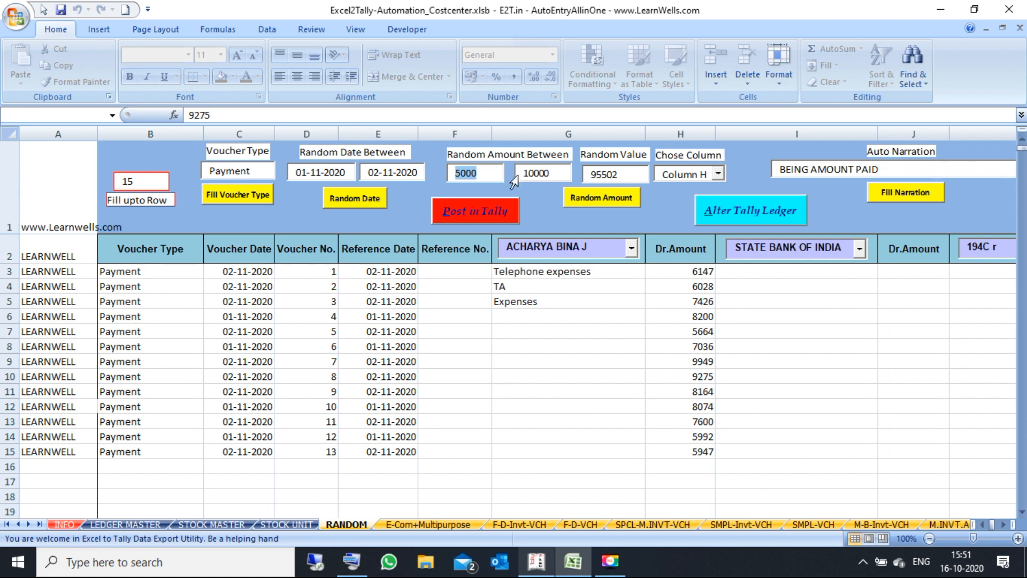
pyautogui.moveTo(557, 173); pyautogui.dragTo(516, 175)
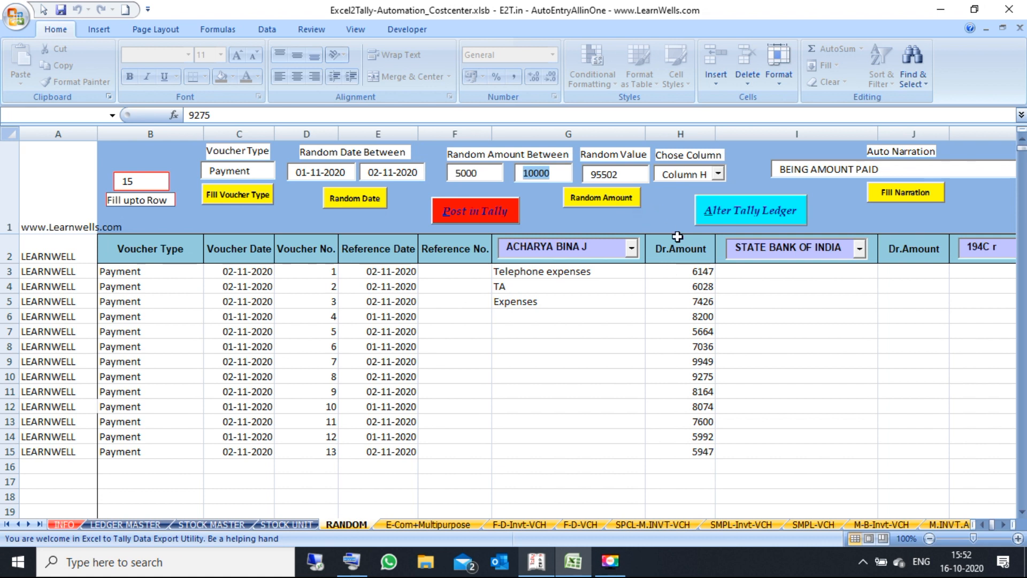
# Step: Regenerate the random amounts in column H and check their total
pyautogui.click(670, 273)
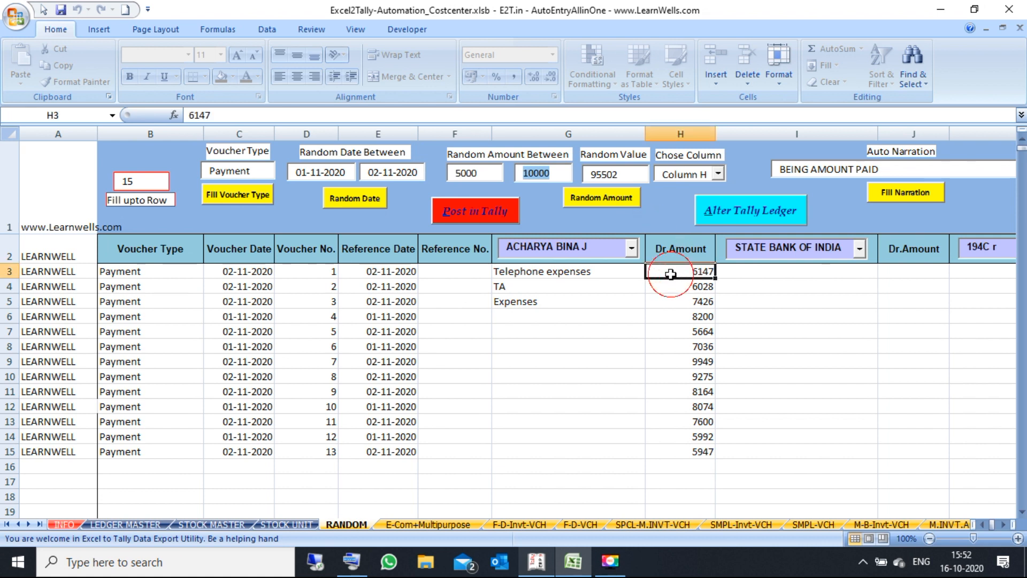
pyautogui.click(615, 202)
pyautogui.moveTo(688, 273); pyautogui.dragTo(671, 463)
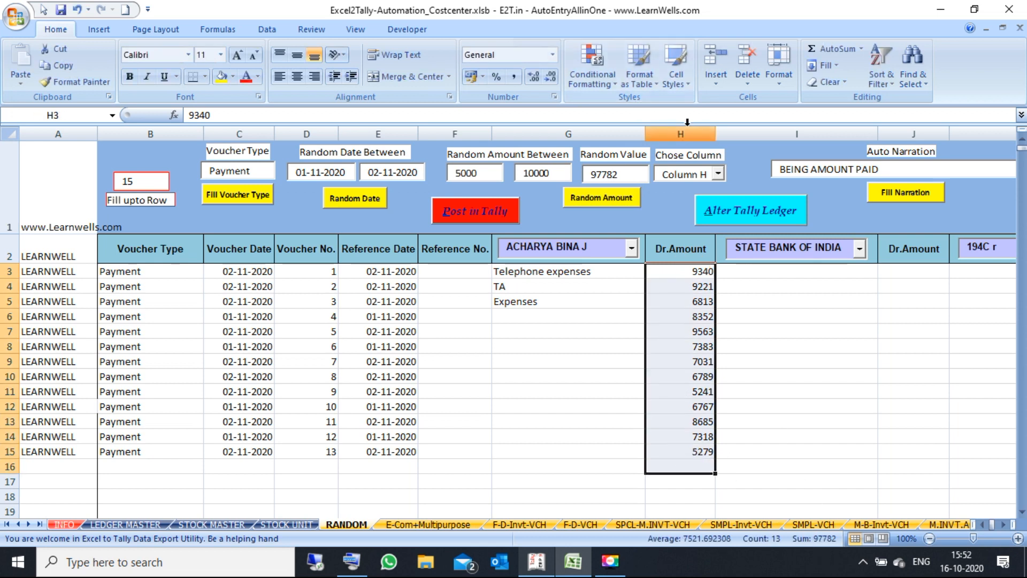
# Step: Fill the second Dr.Amount column J with random amounts for rows 3–15
pyautogui.click(912, 271)
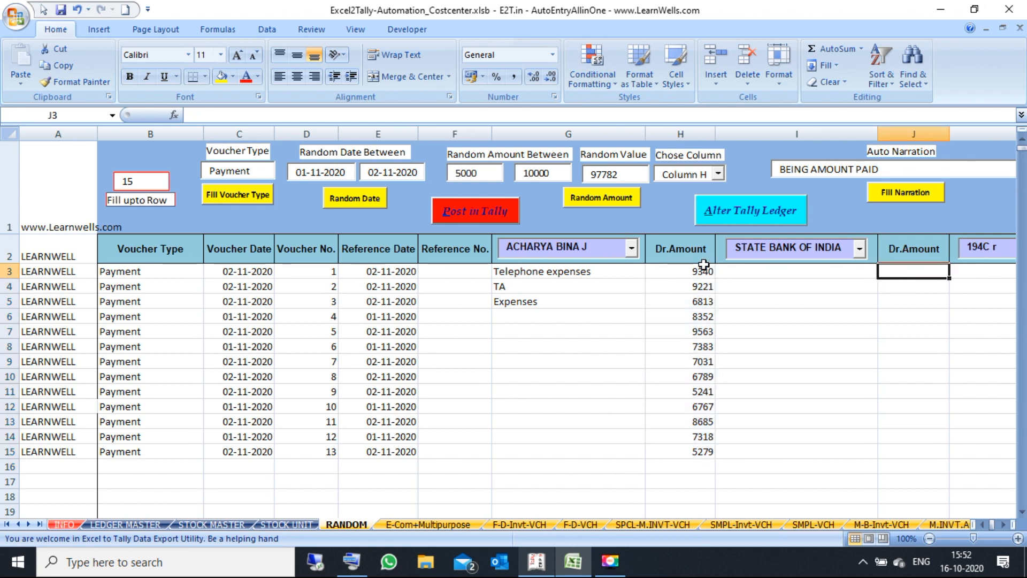
pyautogui.click(717, 177)
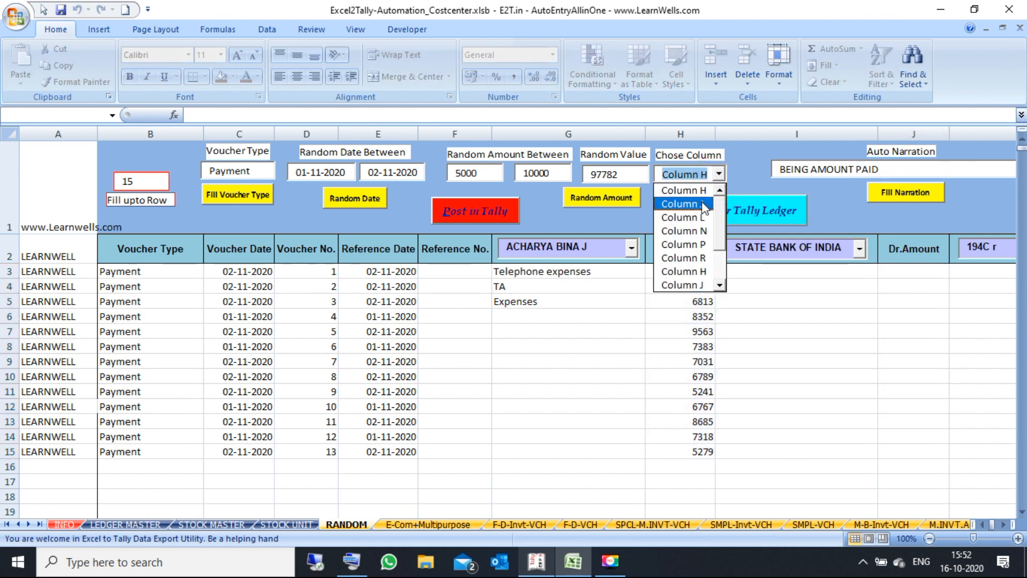
pyautogui.click(701, 201)
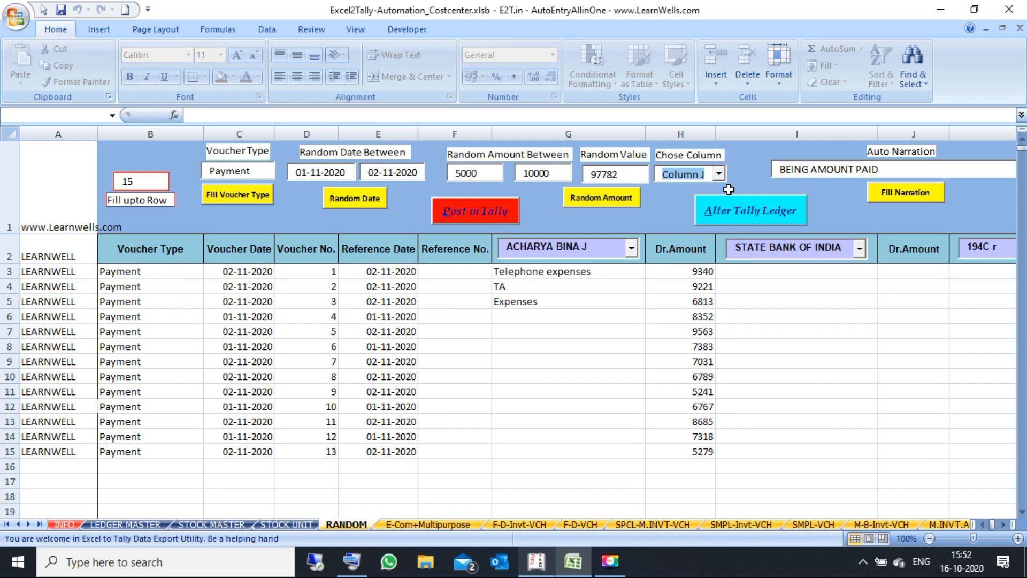
pyautogui.click(624, 197)
pyautogui.moveTo(932, 274); pyautogui.dragTo(927, 468)
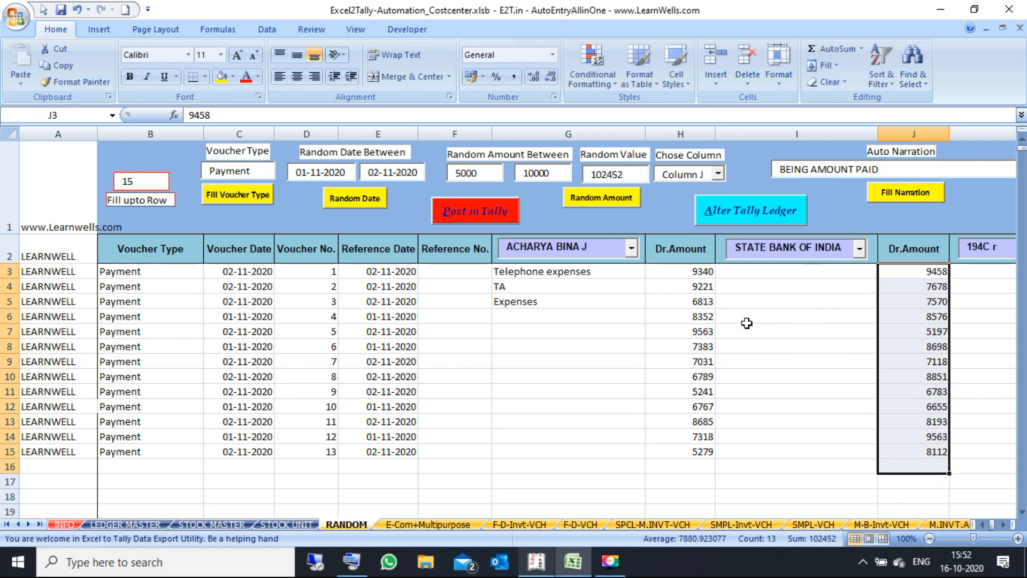
# Step: Fill the third Dr.Amount column L with random amounts for rows 3–15
pyautogui.click(673, 273)
pyautogui.click(884, 271)
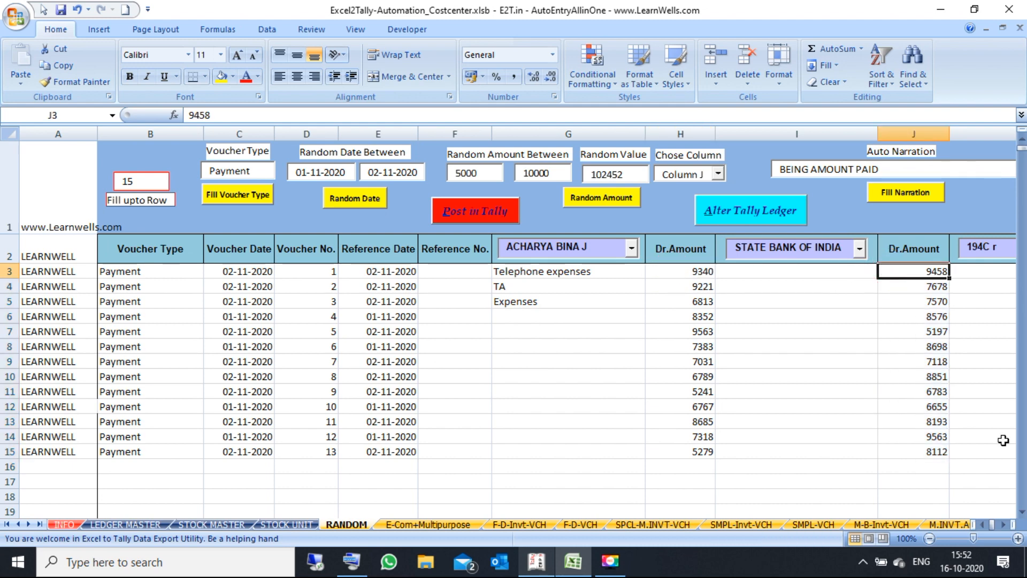
pyautogui.click(1005, 525)
pyautogui.click(1004, 524)
pyautogui.click(1004, 524)
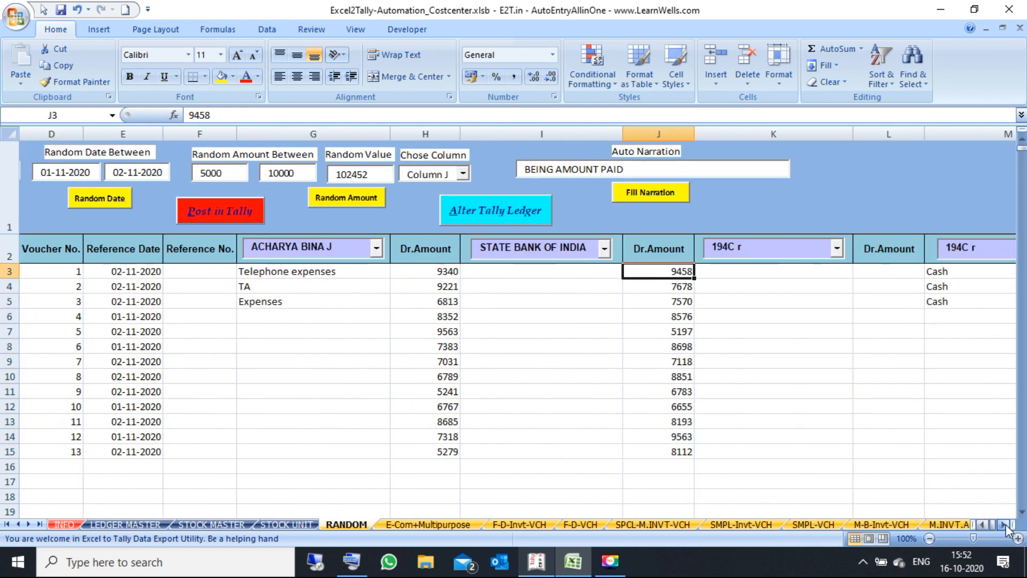
pyautogui.click(879, 271)
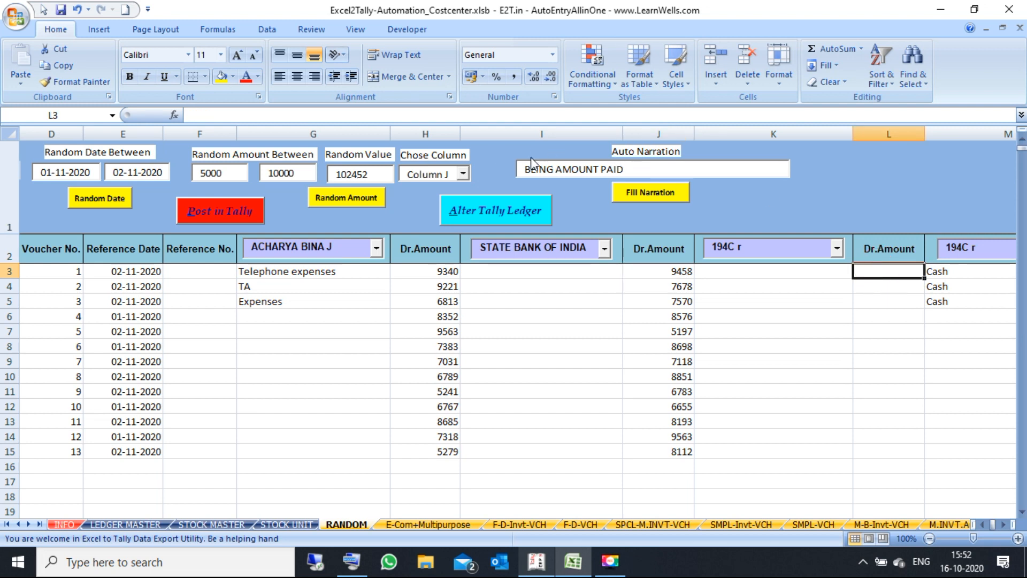
pyautogui.click(464, 173)
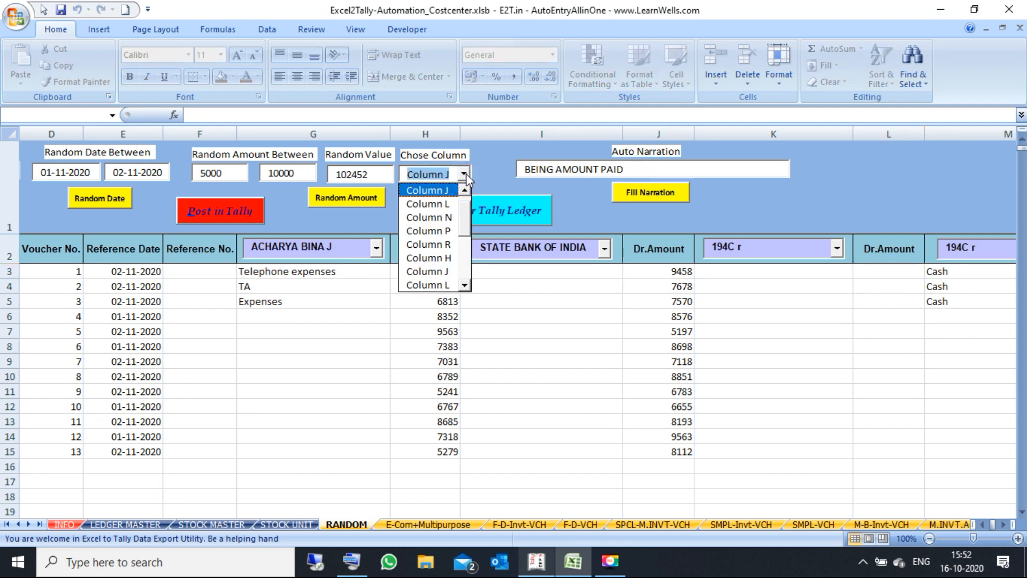
pyautogui.click(444, 204)
pyautogui.click(360, 200)
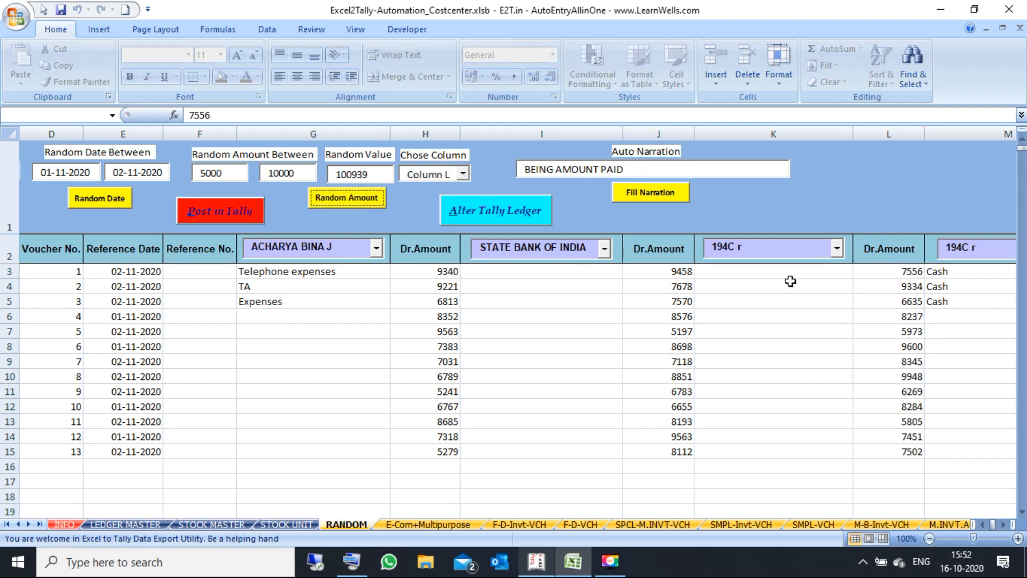
pyautogui.click(471, 331)
pyautogui.hscroll(1, 460, 343)
# Step: Scroll to the Cr.Amount column N and choose Column N as the random-amount target
pyautogui.moveTo(137, 316); pyautogui.dragTo(770, 319)
pyautogui.click(1014, 322)
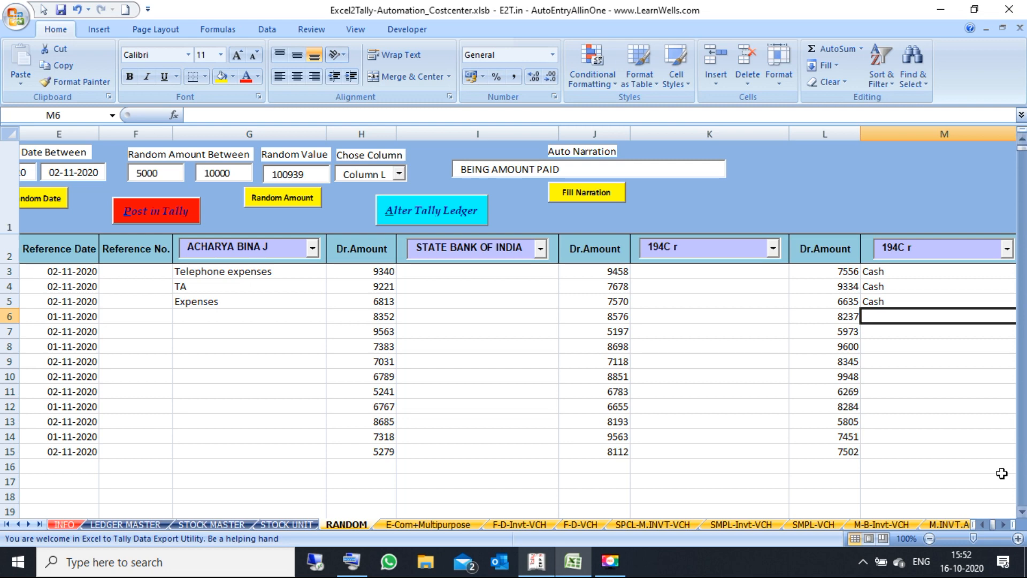
pyautogui.click(1005, 525)
pyautogui.click(1005, 524)
pyautogui.click(1005, 524)
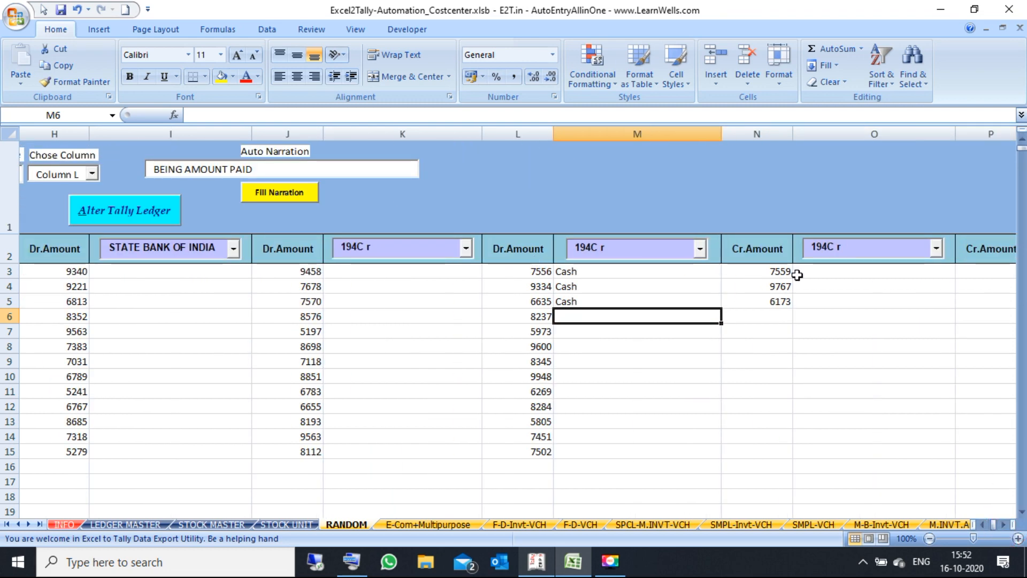
pyautogui.click(771, 270)
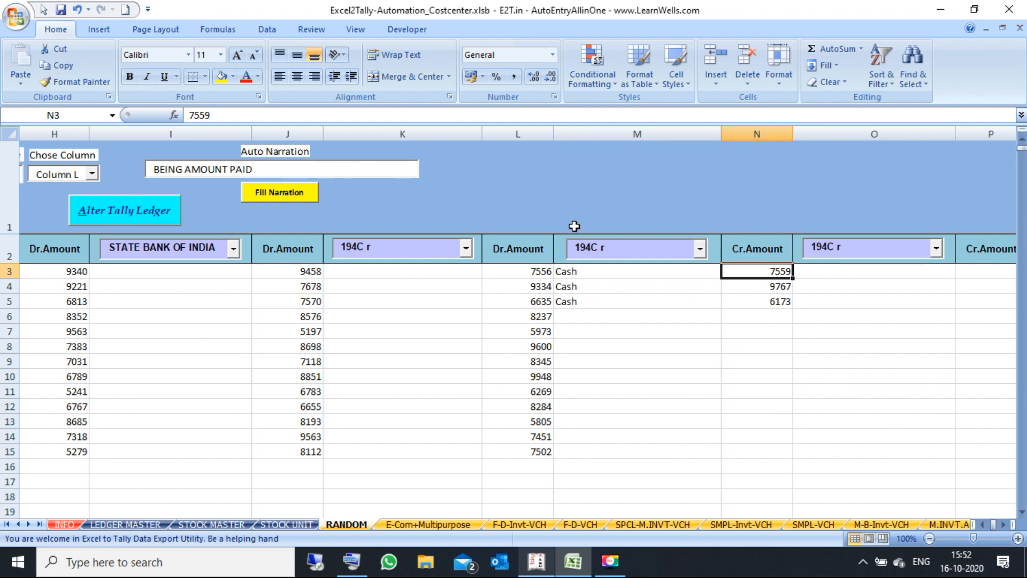
pyautogui.click(93, 174)
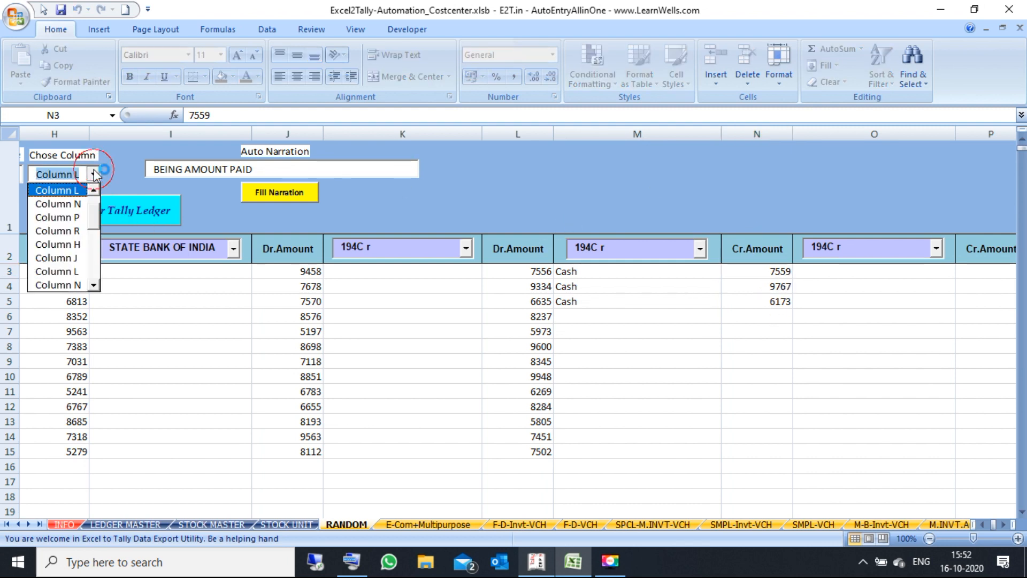
pyautogui.click(83, 208)
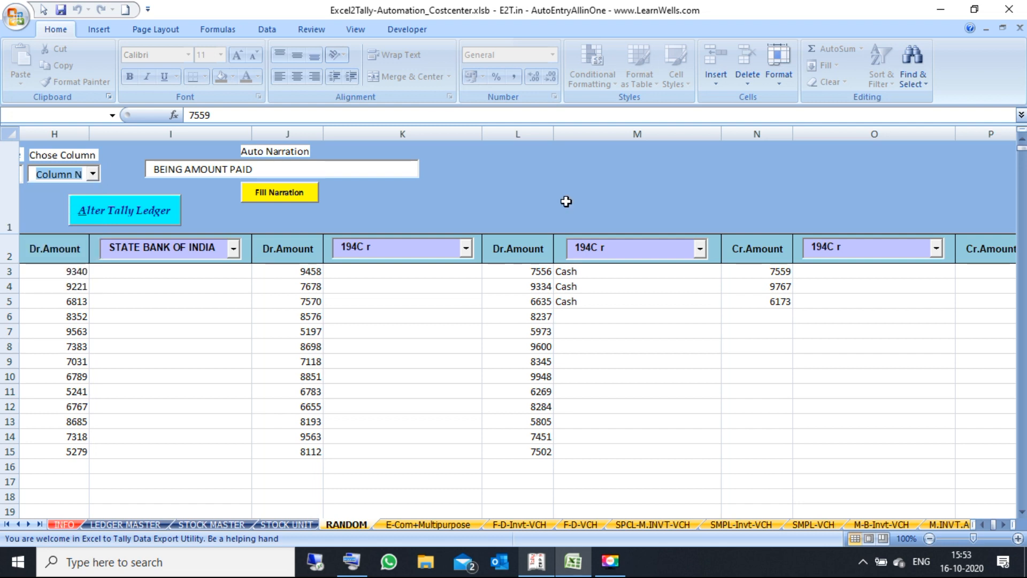
pyautogui.click(773, 276)
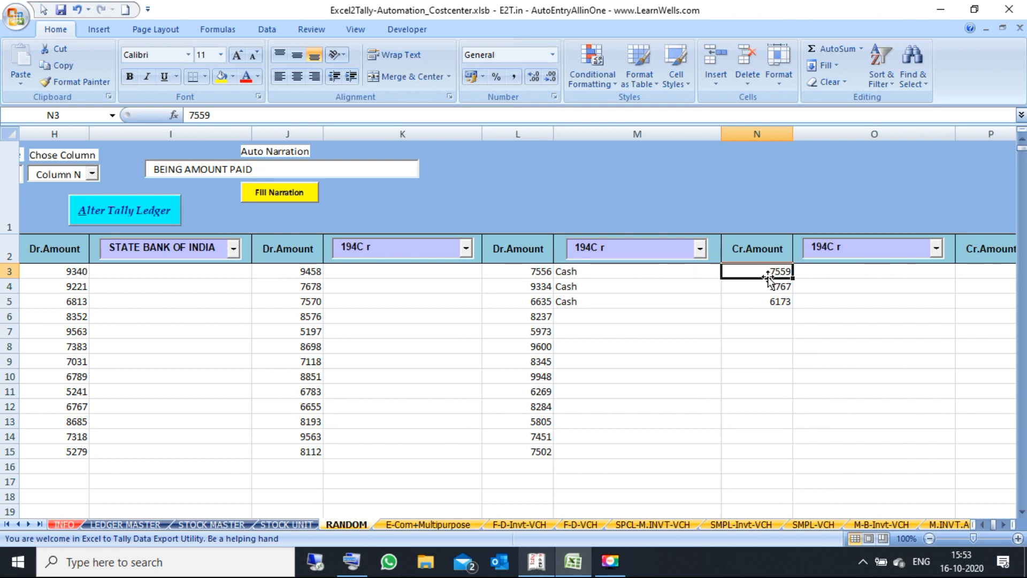
pyautogui.write('=')
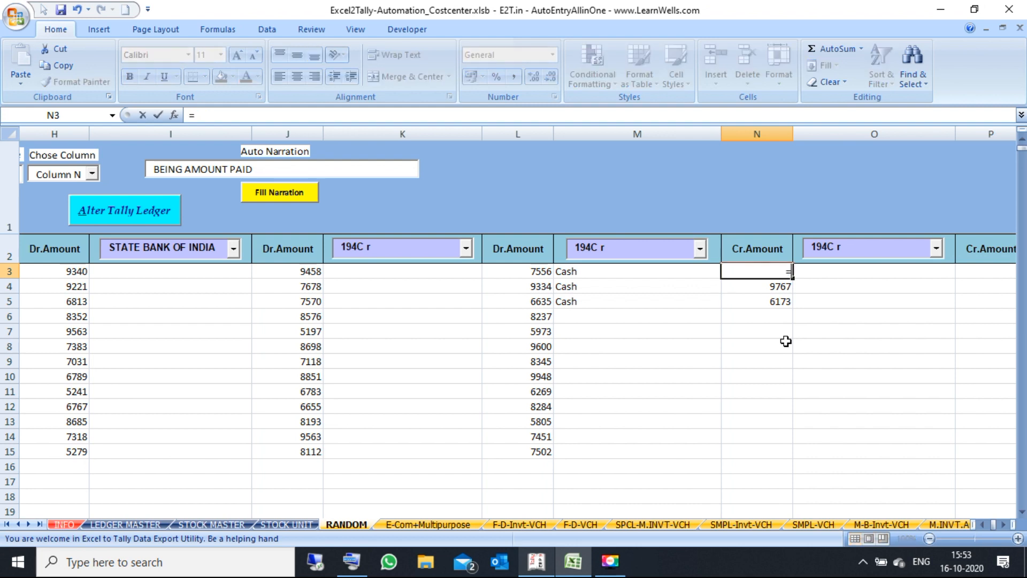
pyautogui.click(517, 273)
pyautogui.write('+')
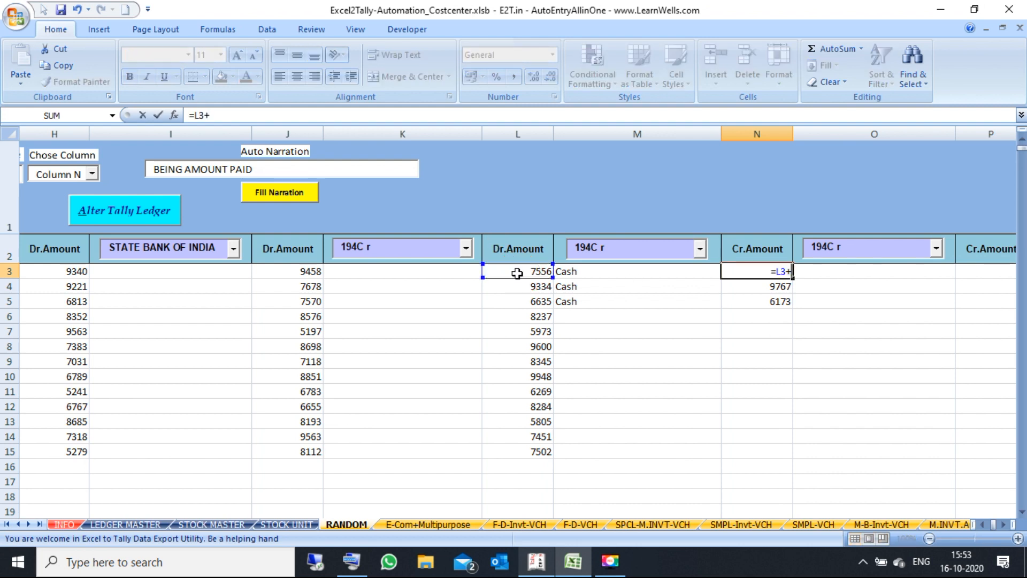
pyautogui.click(310, 273)
pyautogui.write('+')
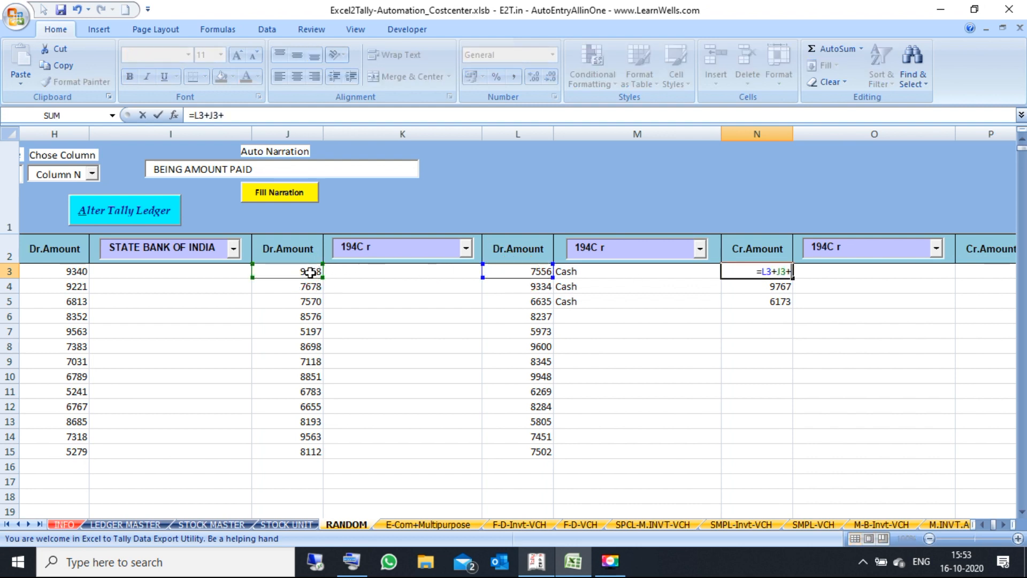
pyautogui.click(71, 269)
pyautogui.press('Return')
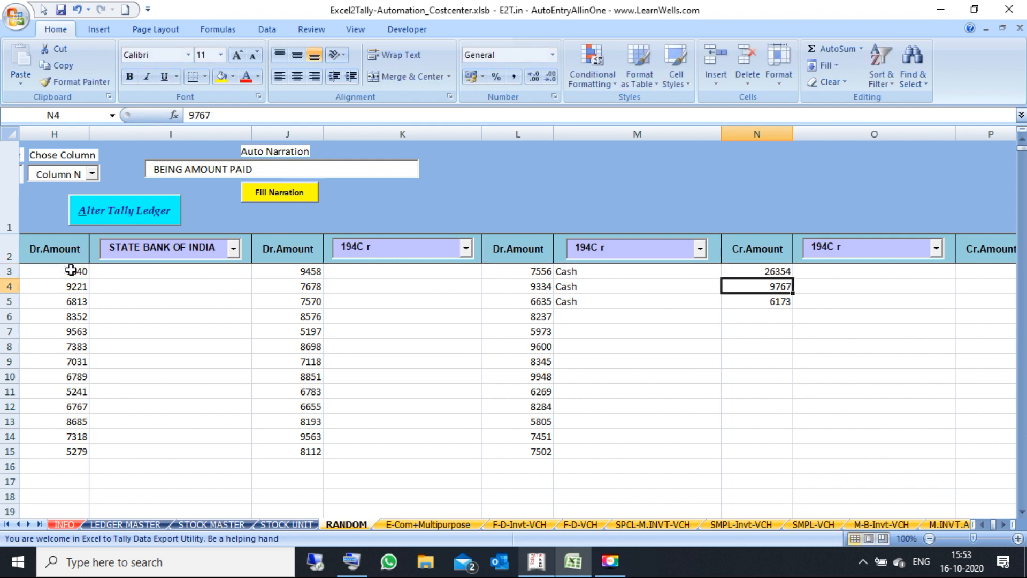
pyautogui.click(785, 272)
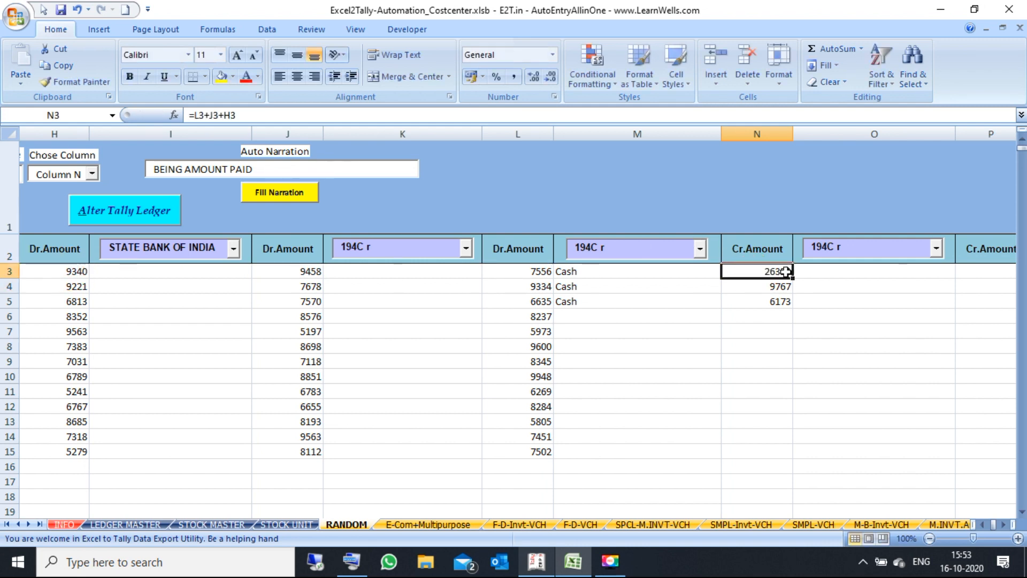
pyautogui.moveTo(793, 278); pyautogui.dragTo(784, 456)
pyautogui.click(543, 315)
pyautogui.press('Left')
pyautogui.press('Left')
pyautogui.press('Left')
pyautogui.press('Left')
pyautogui.press('Left')
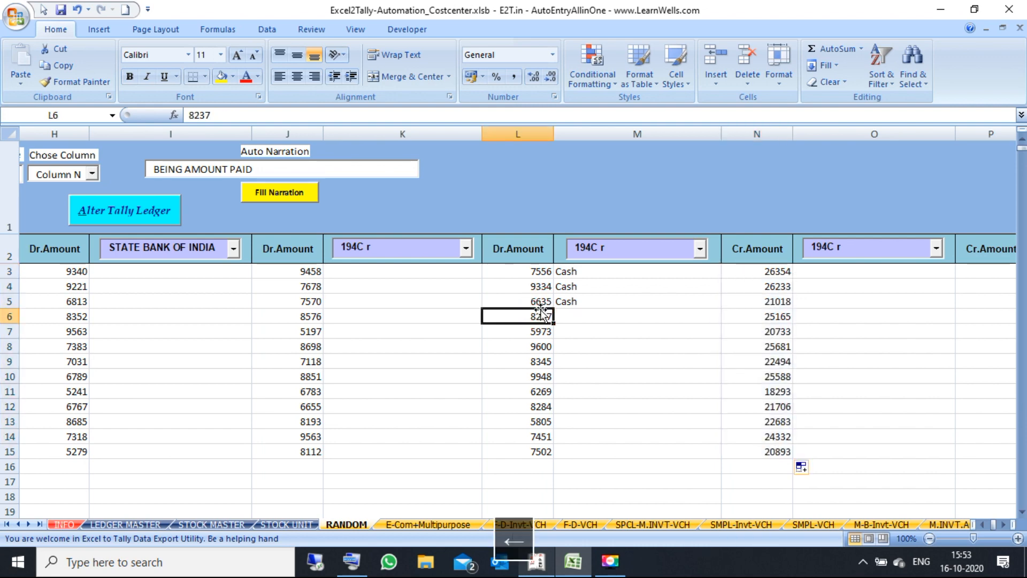
# Step: Review the Expenses ledger in G5 and the auto narration text across the credit columns
pyautogui.press('Left')
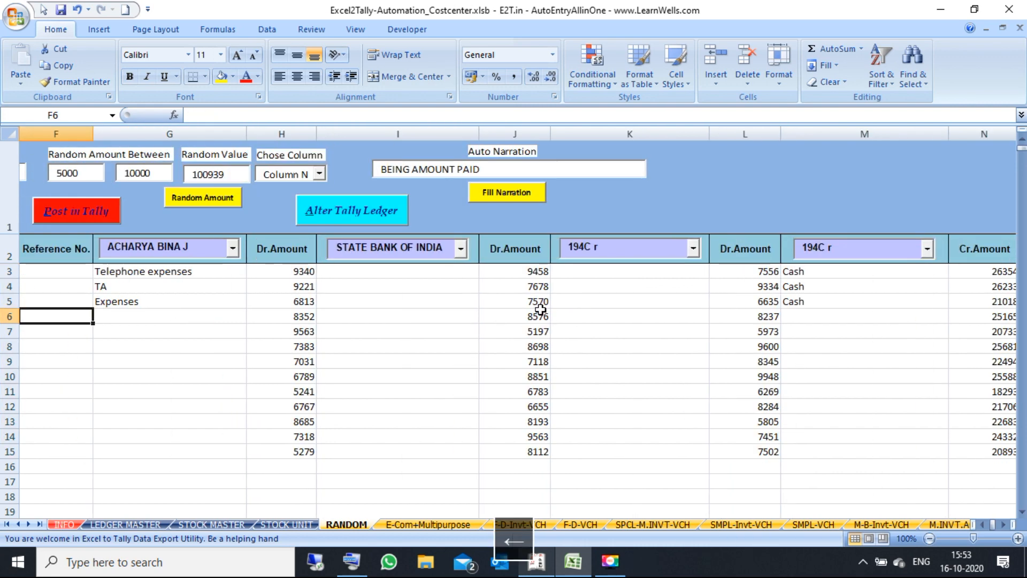
pyautogui.press('Left')
pyautogui.press('Left')
pyautogui.press('Left')
pyautogui.press('Left')
pyautogui.press('Left')
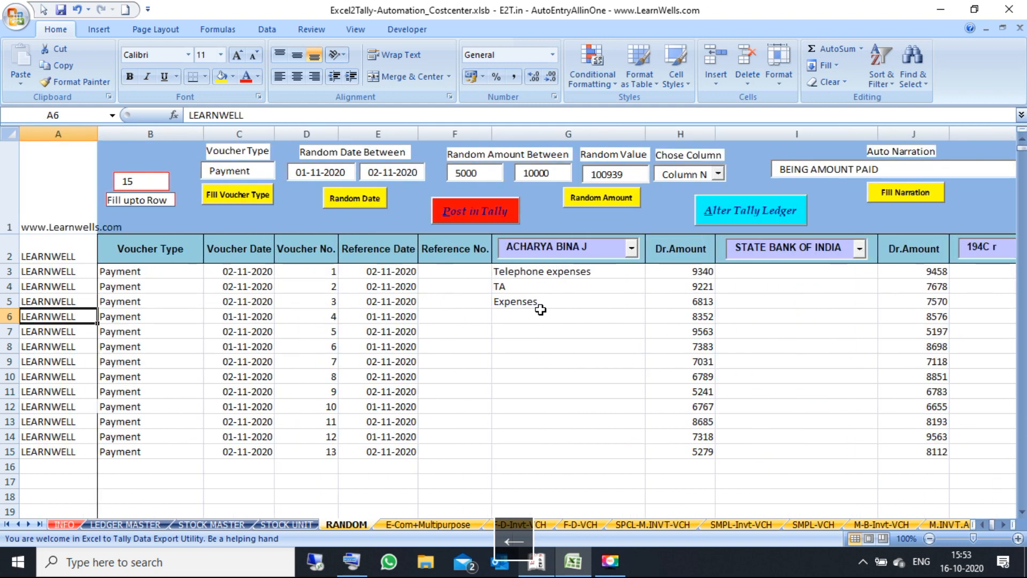
pyautogui.click(631, 307)
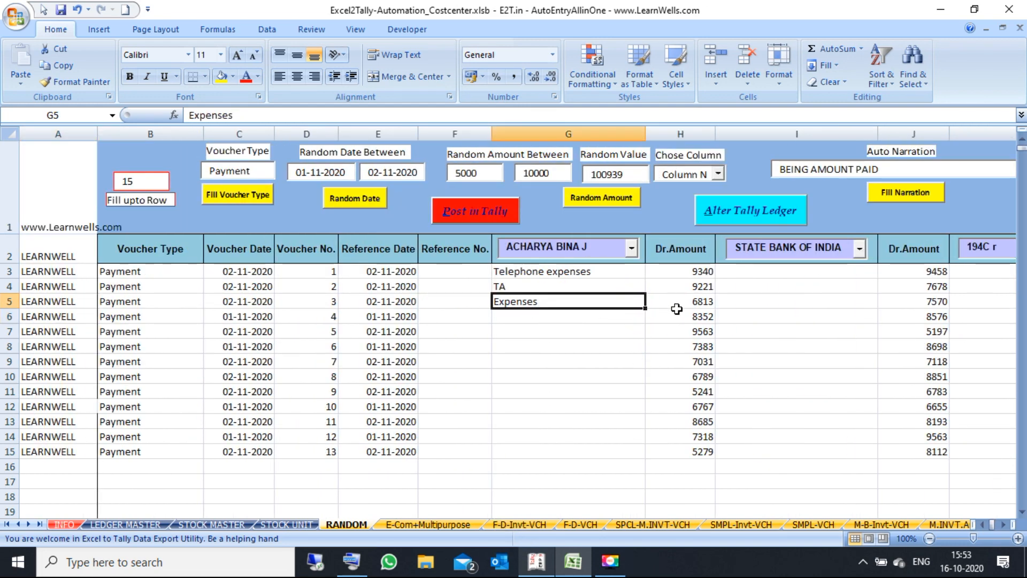
pyautogui.click(900, 169)
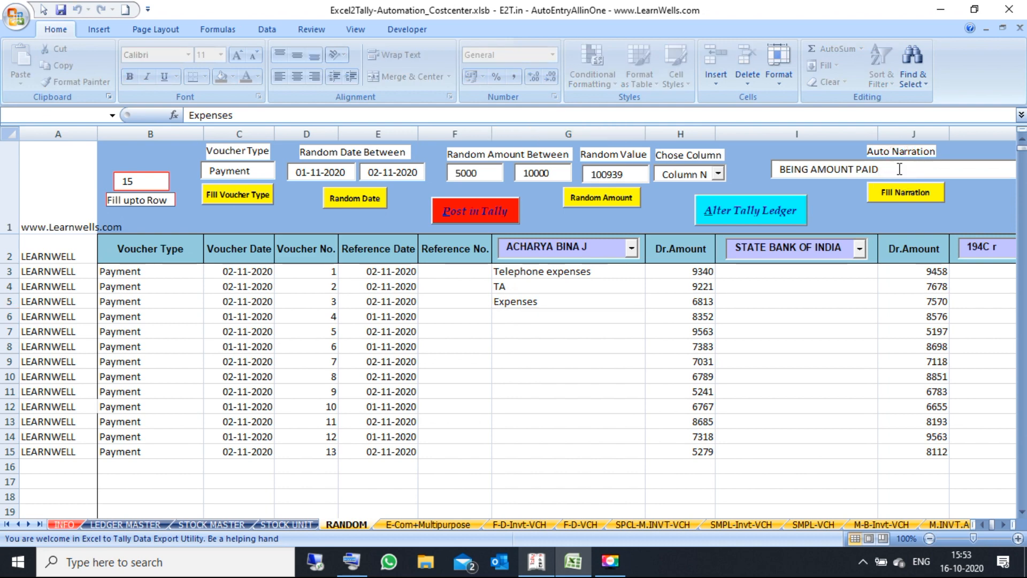
pyautogui.click(1004, 523)
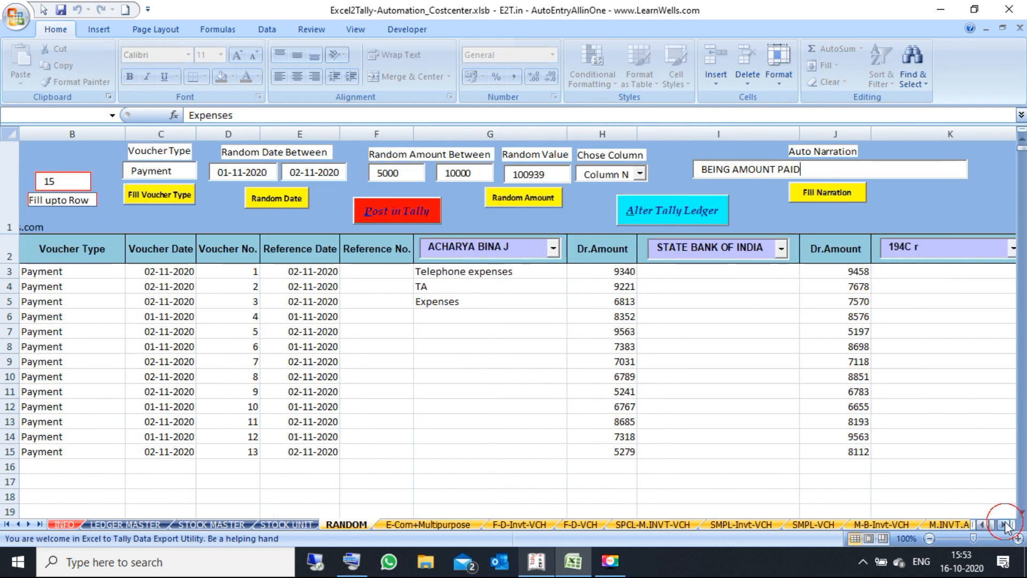
pyautogui.click(1004, 524)
pyautogui.click(1004, 523)
pyautogui.click(1004, 523)
pyautogui.click(1004, 524)
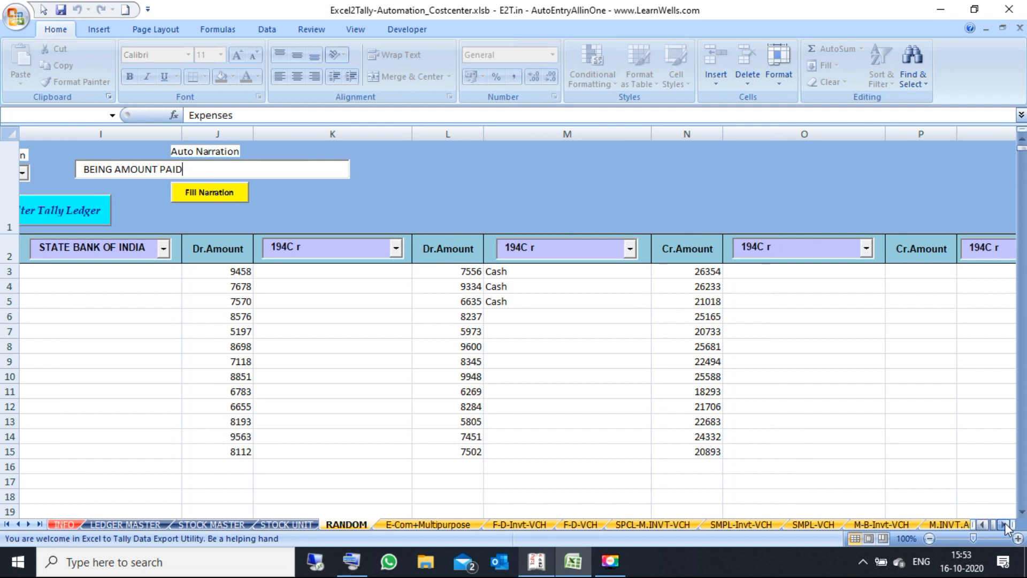
pyautogui.click(1004, 524)
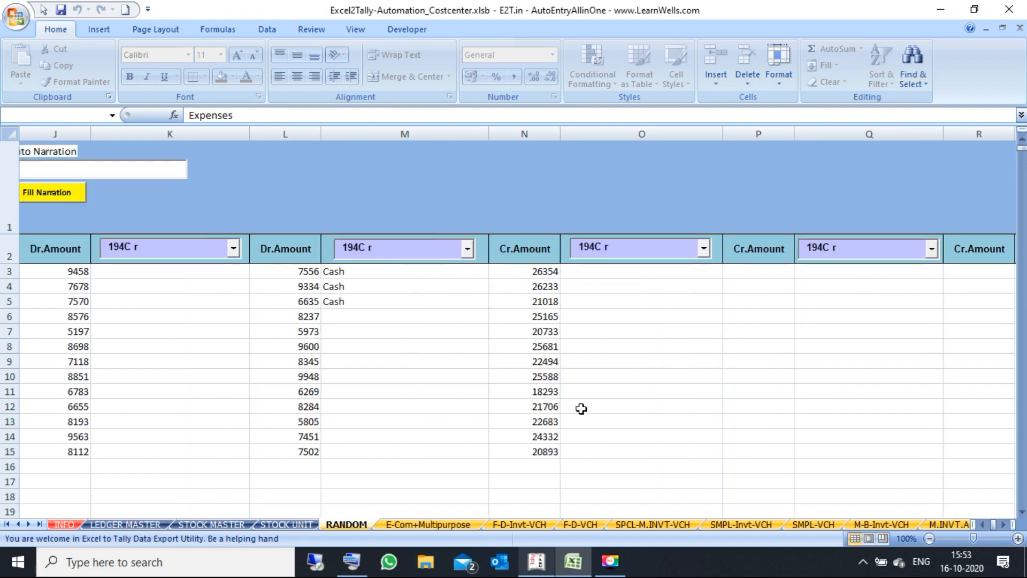
# Step: Apply the BEING AMOUNT PAID narration to all vouchers and verify the Narration column
pyautogui.click(65, 199)
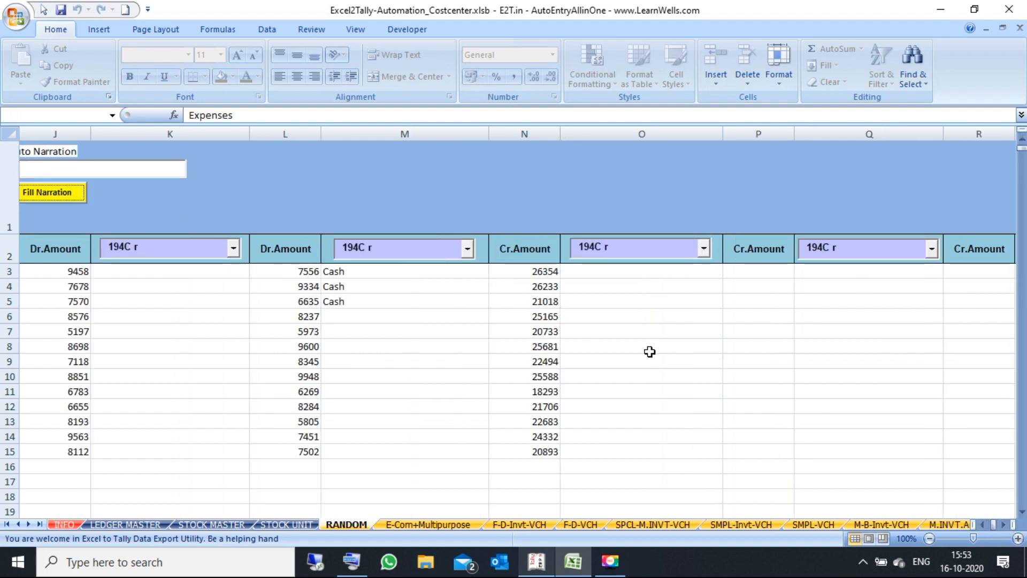
pyautogui.click(1004, 526)
pyautogui.click(1004, 525)
pyautogui.click(1004, 525)
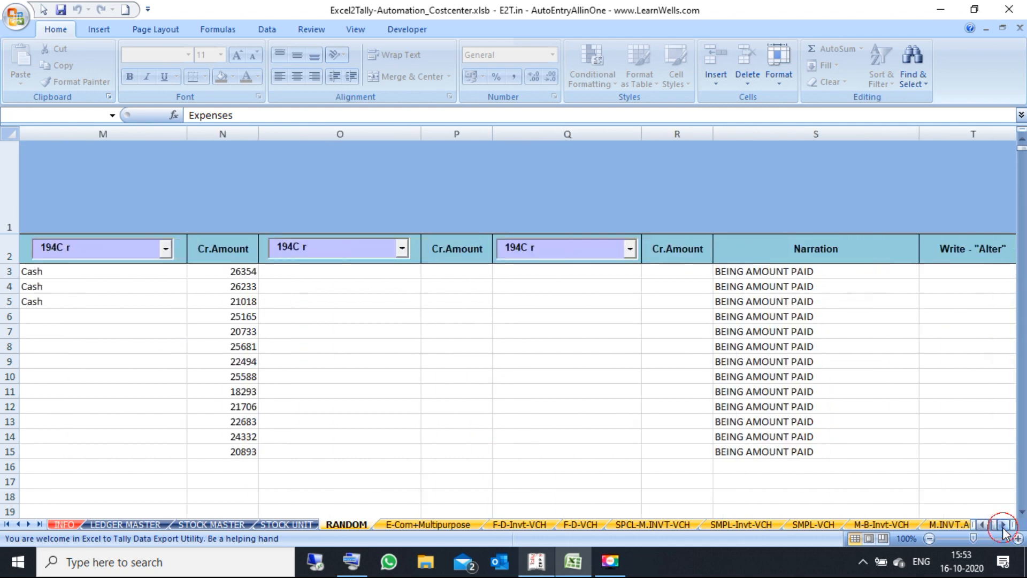
pyautogui.moveTo(793, 277); pyautogui.dragTo(795, 419)
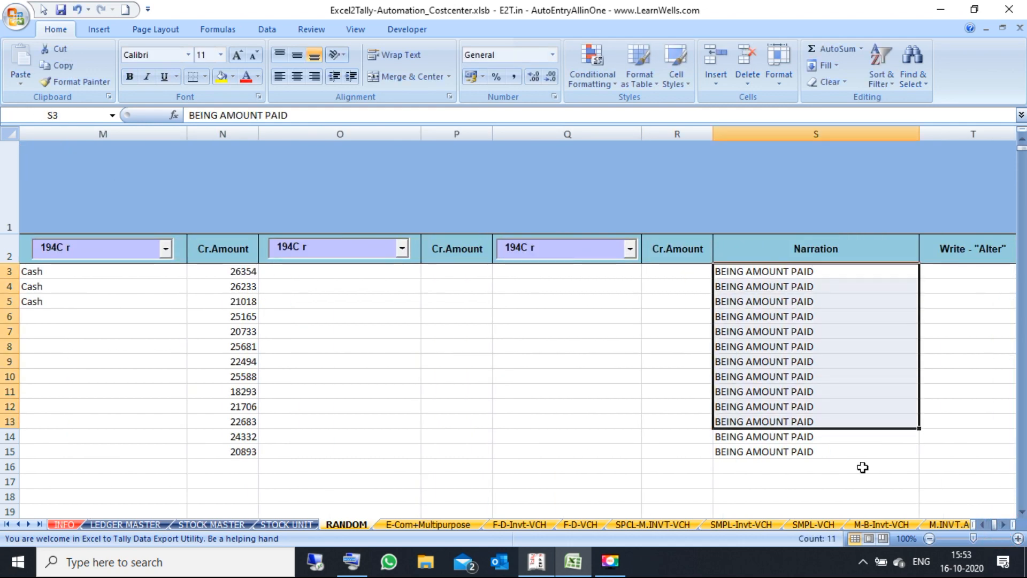
pyautogui.click(957, 270)
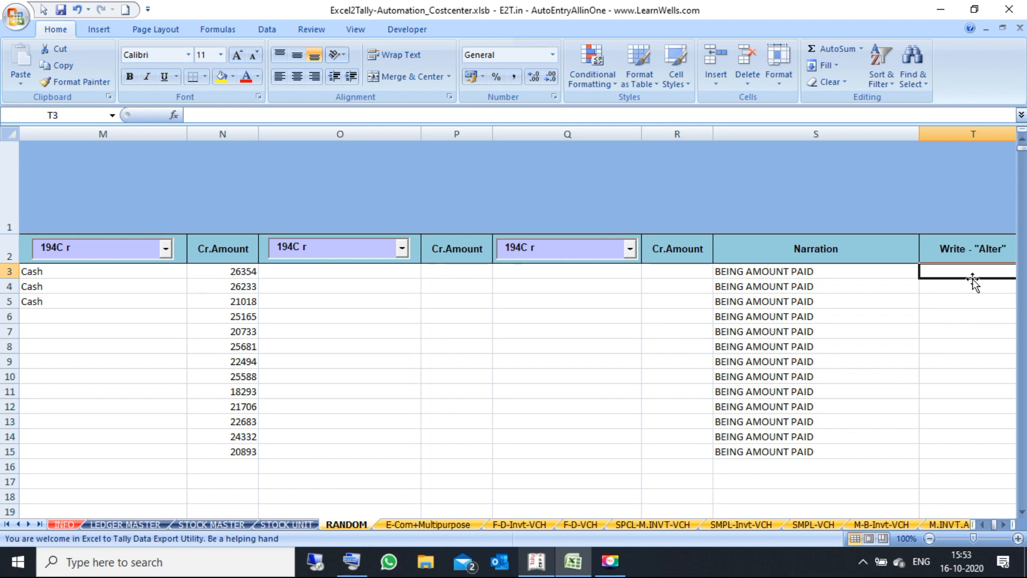
# Step: Return to the first columns and open the Alter Tally Ledger form
pyautogui.click(986, 526)
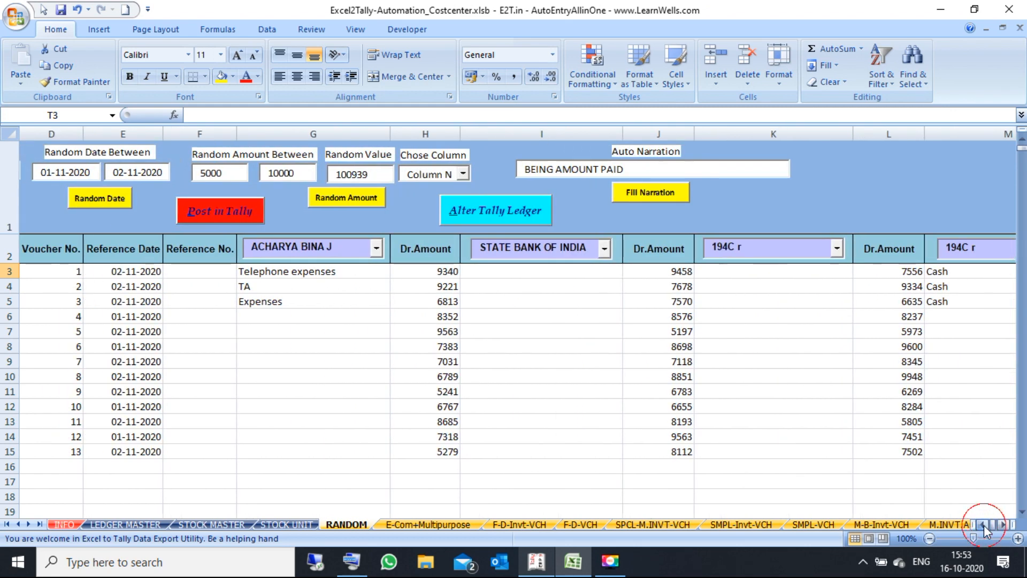
pyautogui.click(984, 525)
pyautogui.click(984, 525)
pyautogui.click(984, 525)
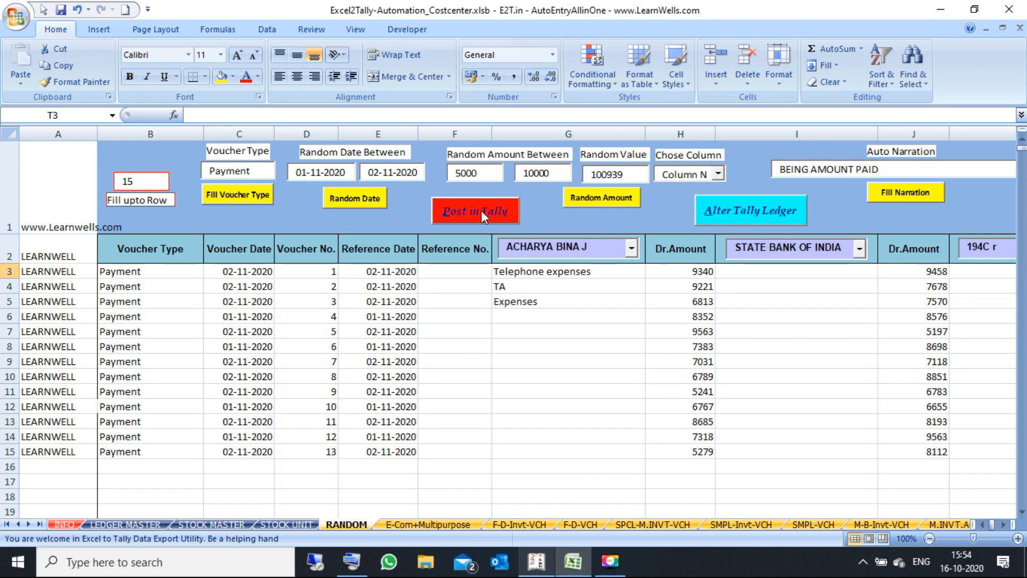
pyautogui.click(744, 211)
# Step: Connect the form to Tally at localhost on port 9000
pyautogui.click(557, 249)
pyautogui.click(612, 181)
pyautogui.click(612, 180)
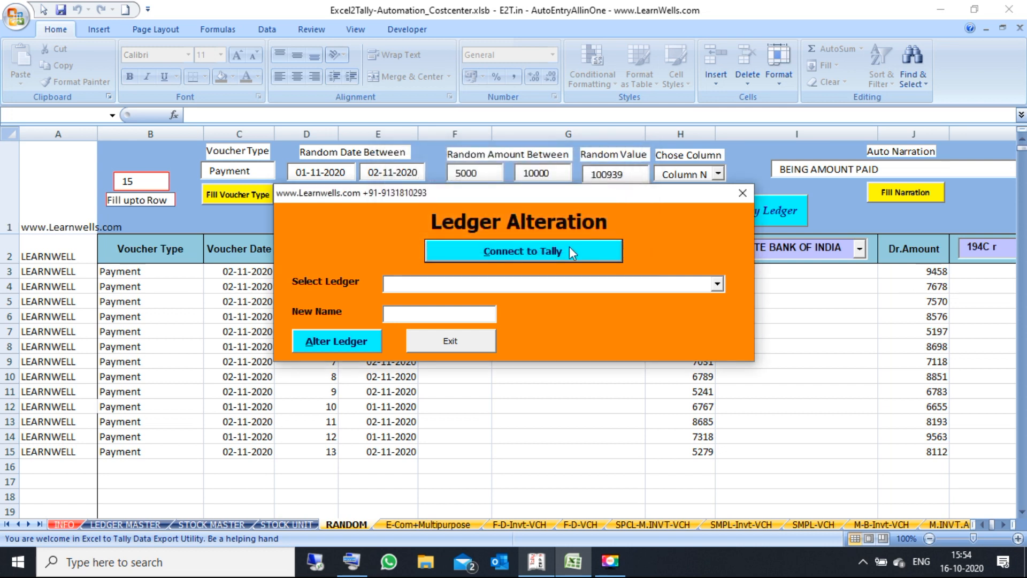
# Step: Rename ledger XYZ_URJAA2 to XYZ_URJAA2 X, acknowledge Tally's responses, and close the form
pyautogui.click(716, 287)
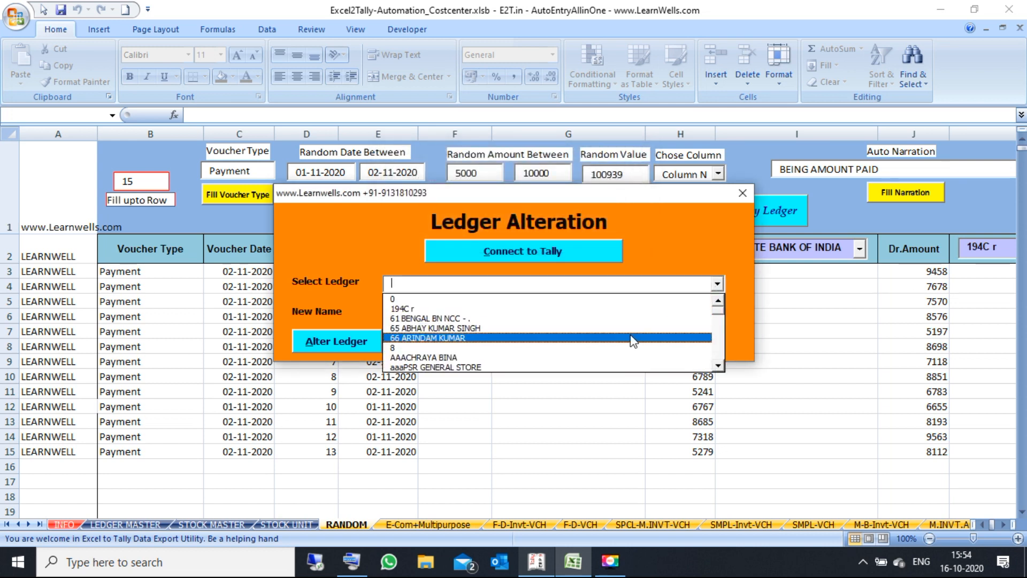
pyautogui.moveTo(717, 307); pyautogui.dragTo(719, 367)
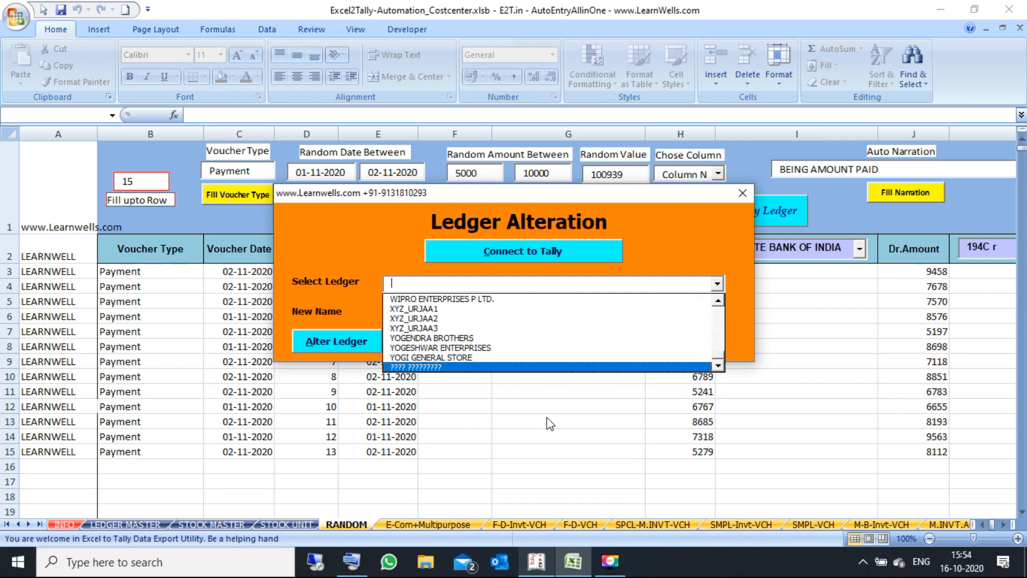
pyautogui.click(511, 318)
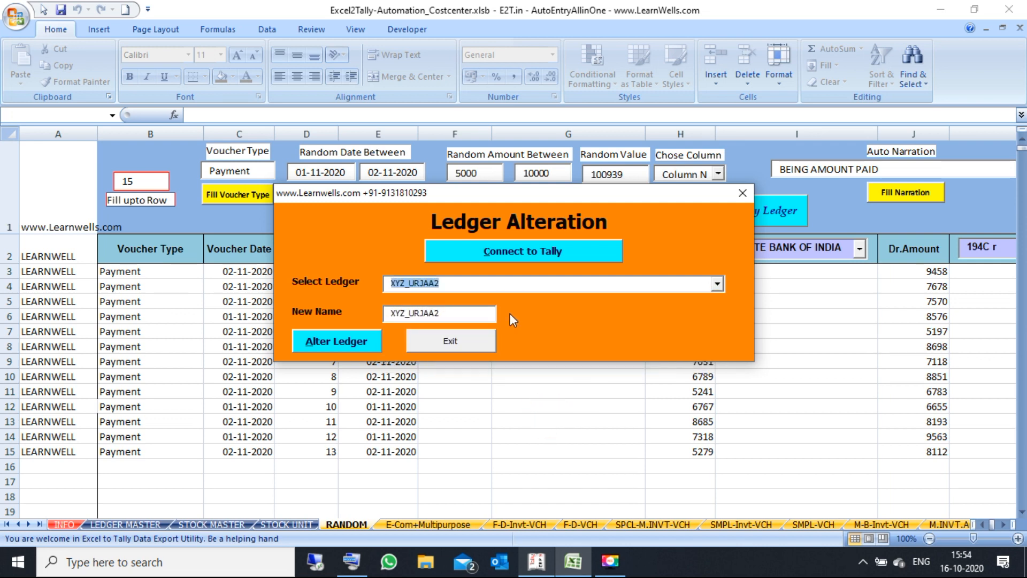
pyautogui.click(447, 311)
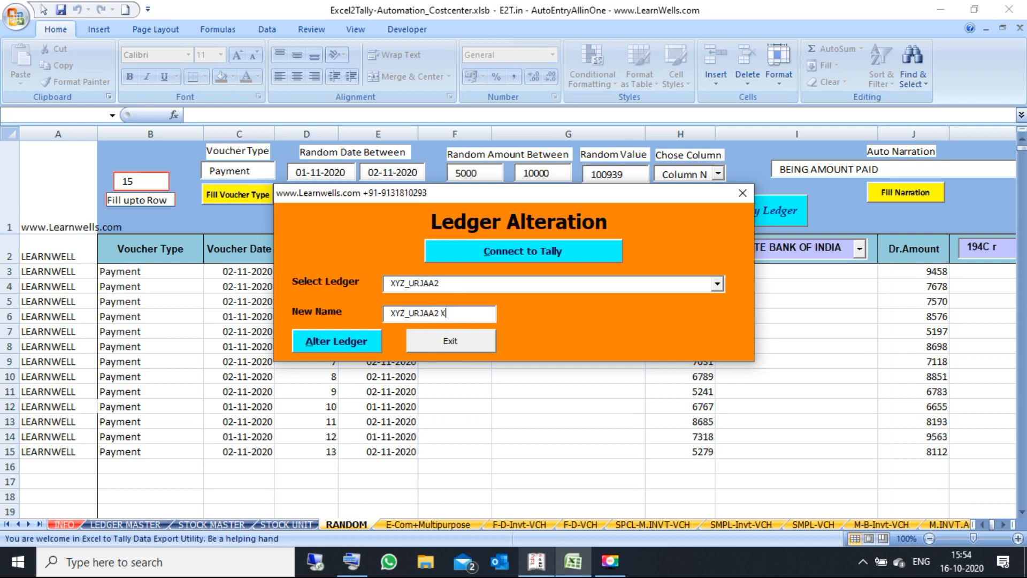
pyautogui.write('X')
pyautogui.click(347, 345)
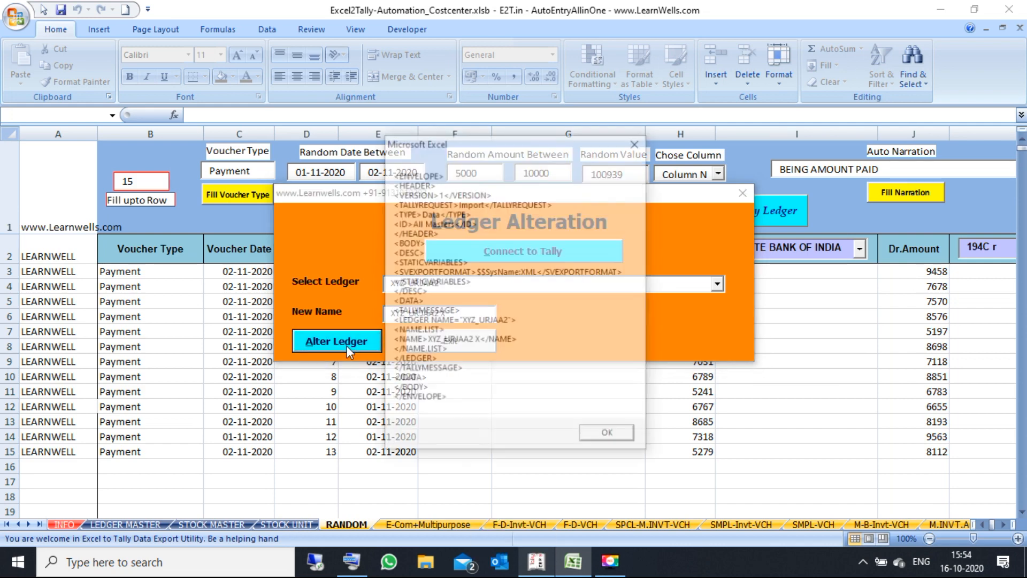
pyautogui.click(609, 435)
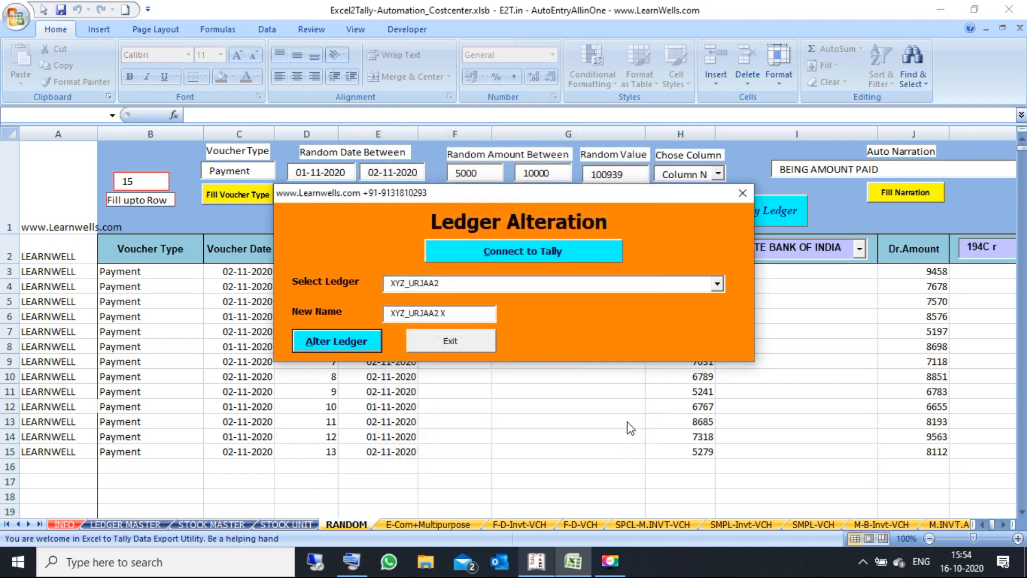
pyautogui.click(576, 526)
pyautogui.click(560, 322)
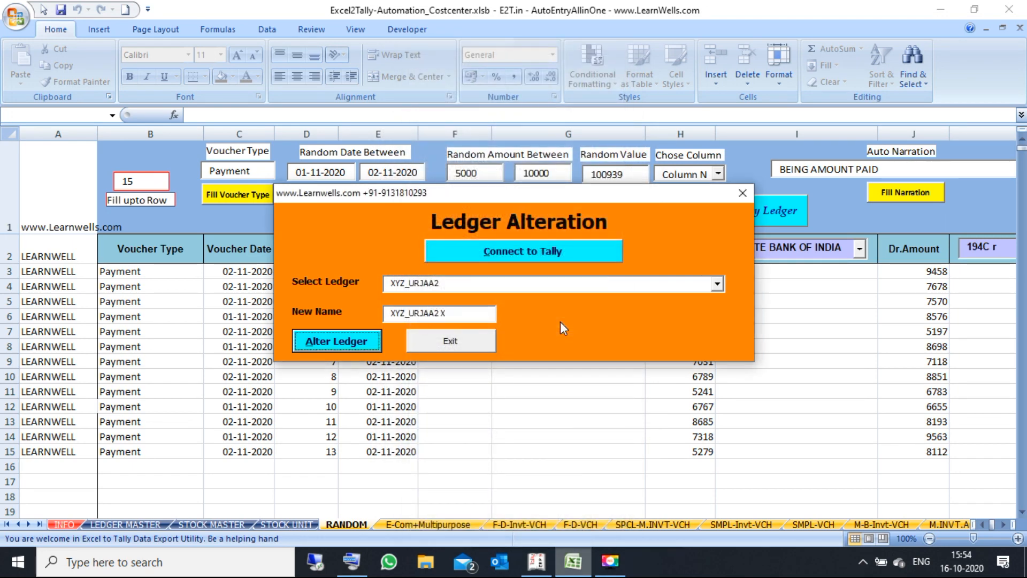
pyautogui.click(479, 345)
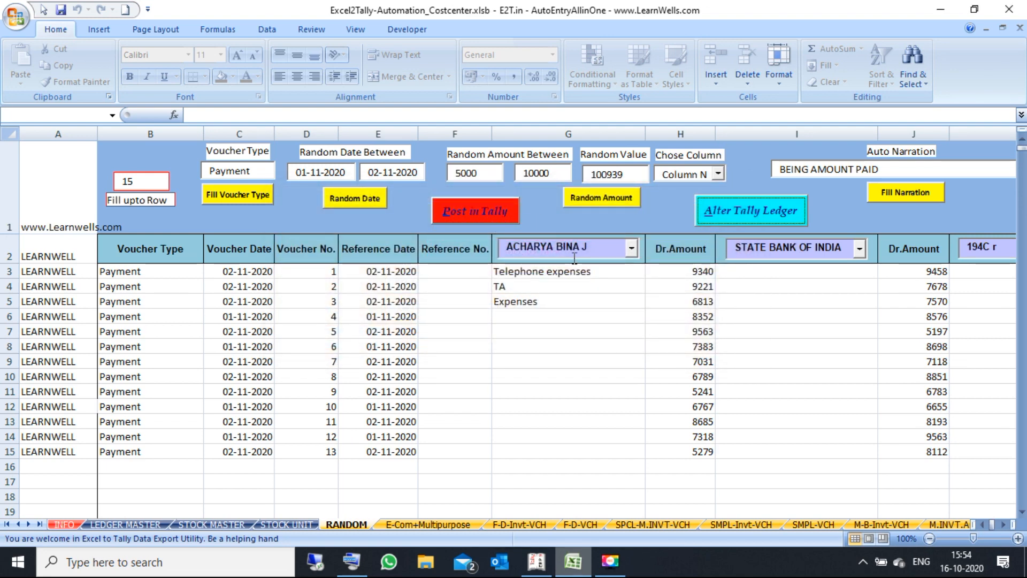
pyautogui.click(562, 283)
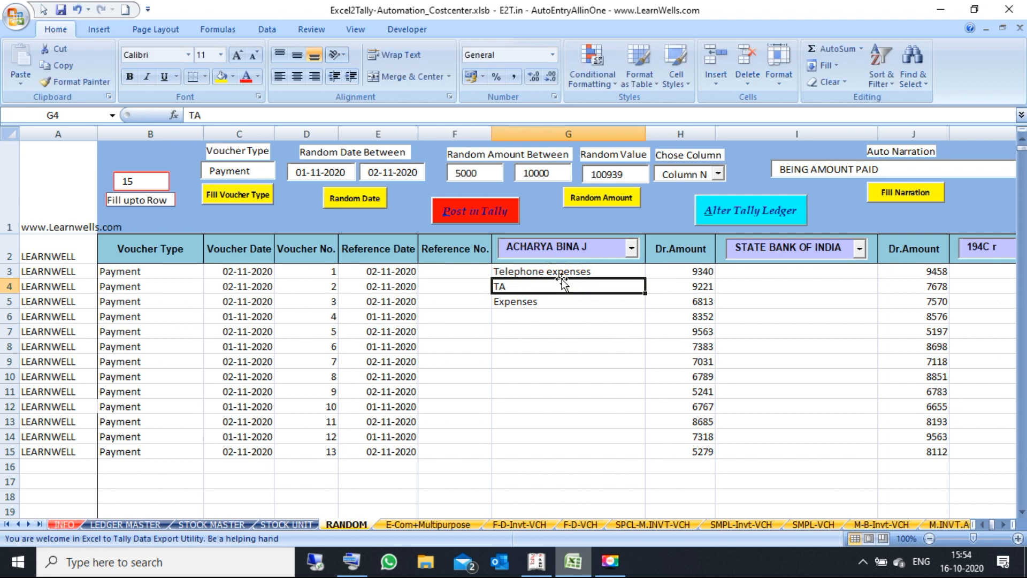
pyautogui.moveTo(552, 268); pyautogui.dragTo(566, 385)
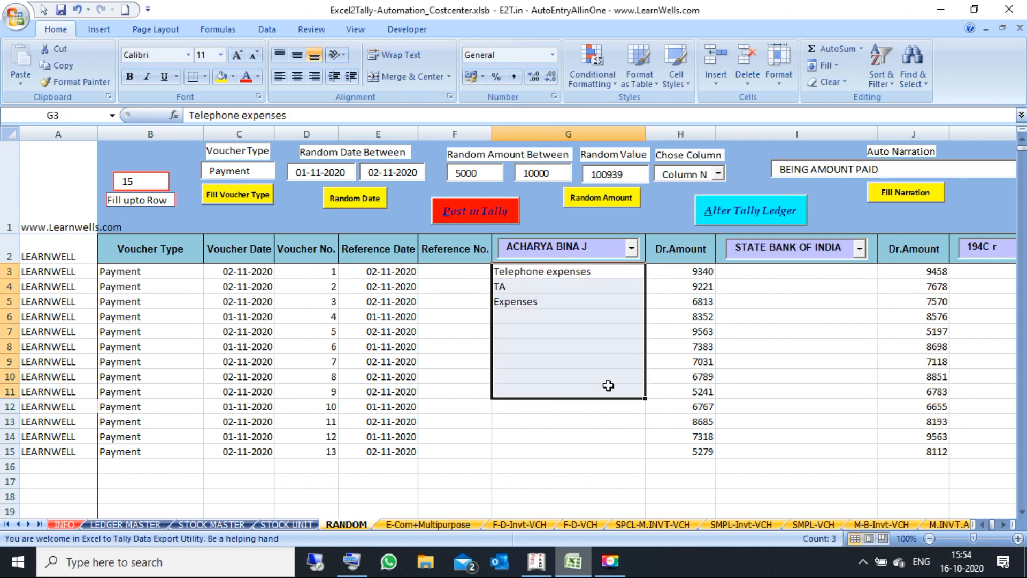
# Step: Use the column G ledger picker for Telephone expenses, TA and Expenses in G3:G5, ending on G6
pyautogui.click(740, 321)
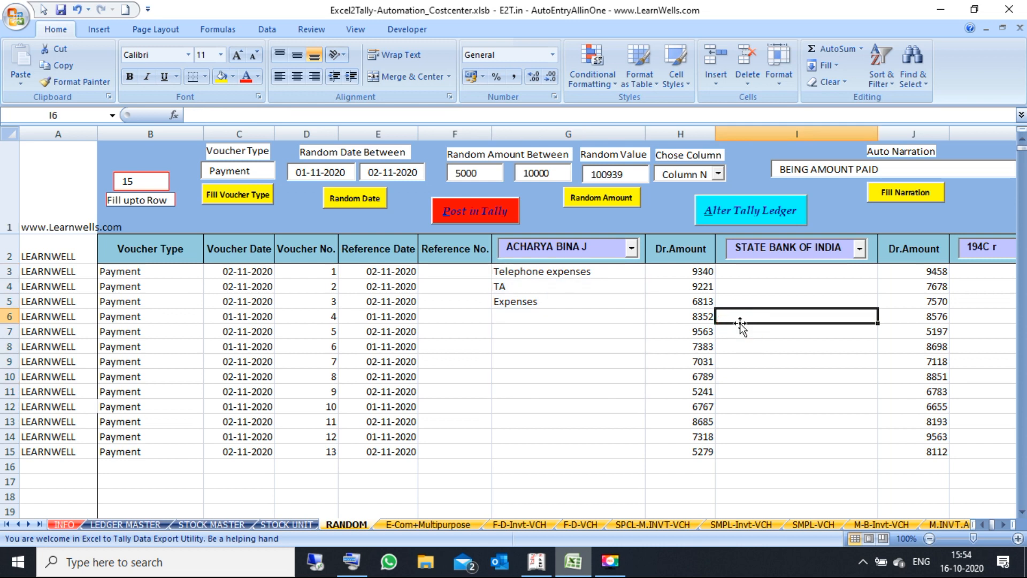
pyautogui.click(588, 275)
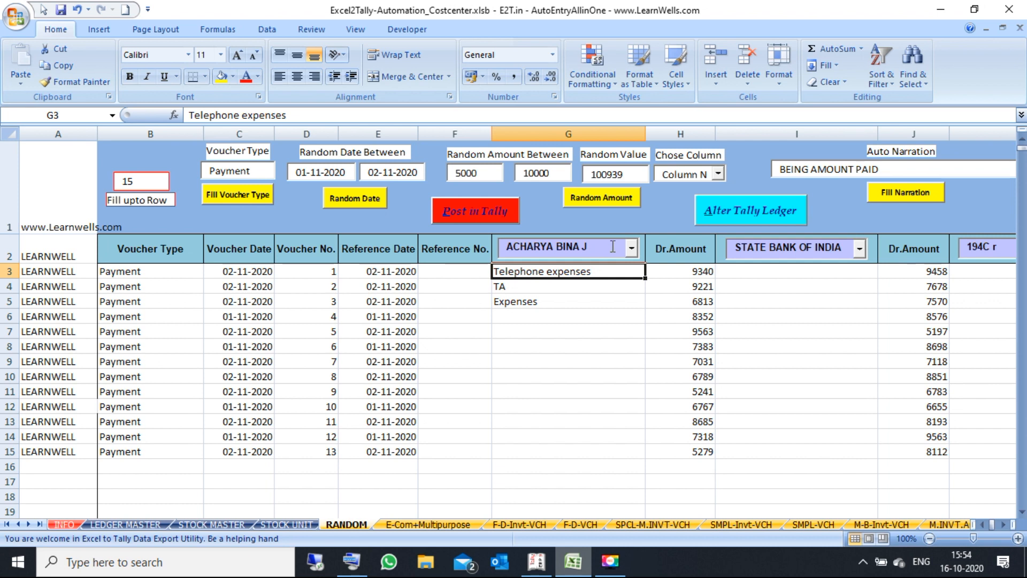
pyautogui.click(616, 248)
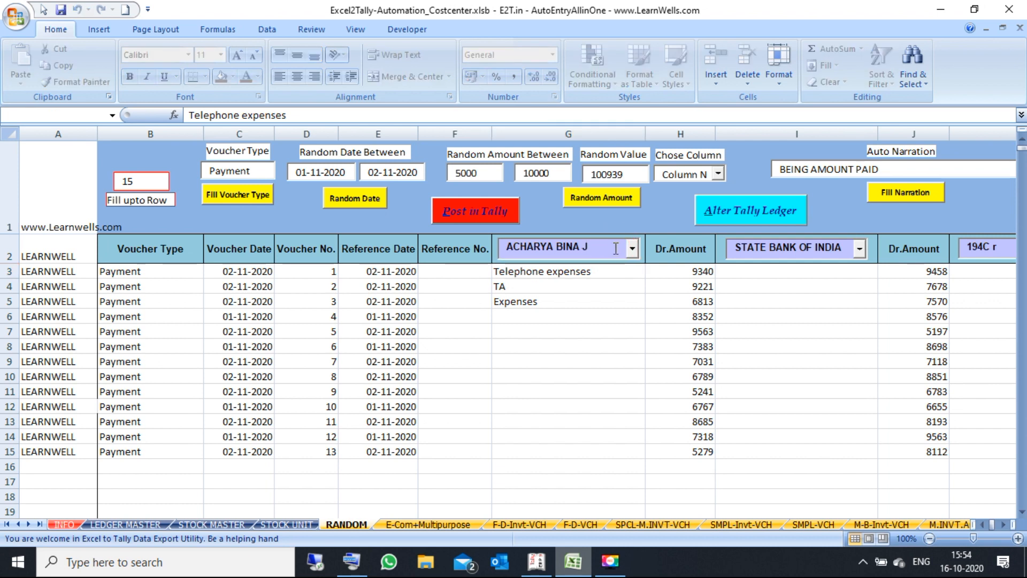
pyautogui.click(632, 249)
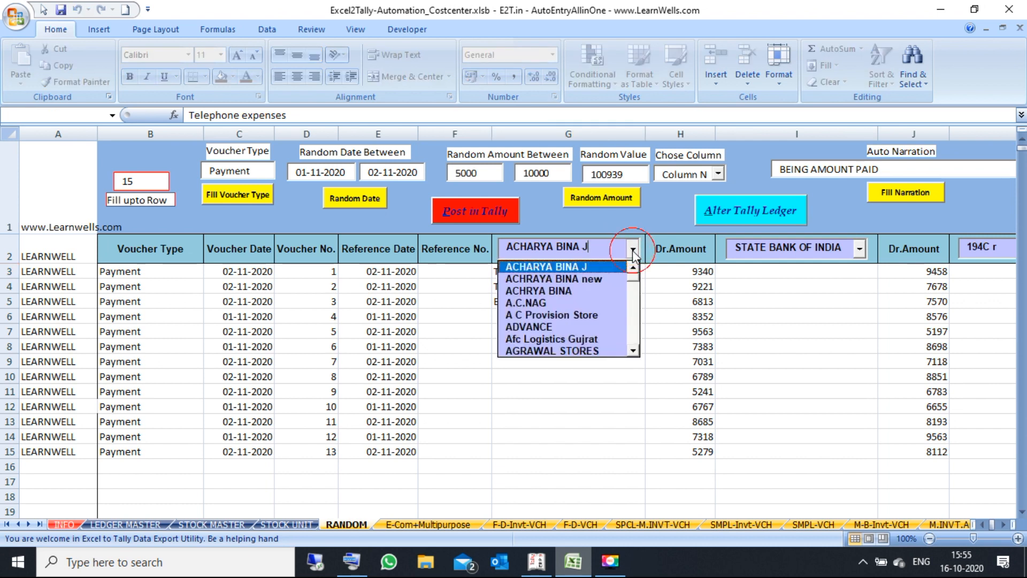
pyautogui.moveTo(636, 284)
pyautogui.mouseDown()
pyautogui.moveTo(636, 351)
pyautogui.moveTo(635, 276)
pyautogui.mouseUp()
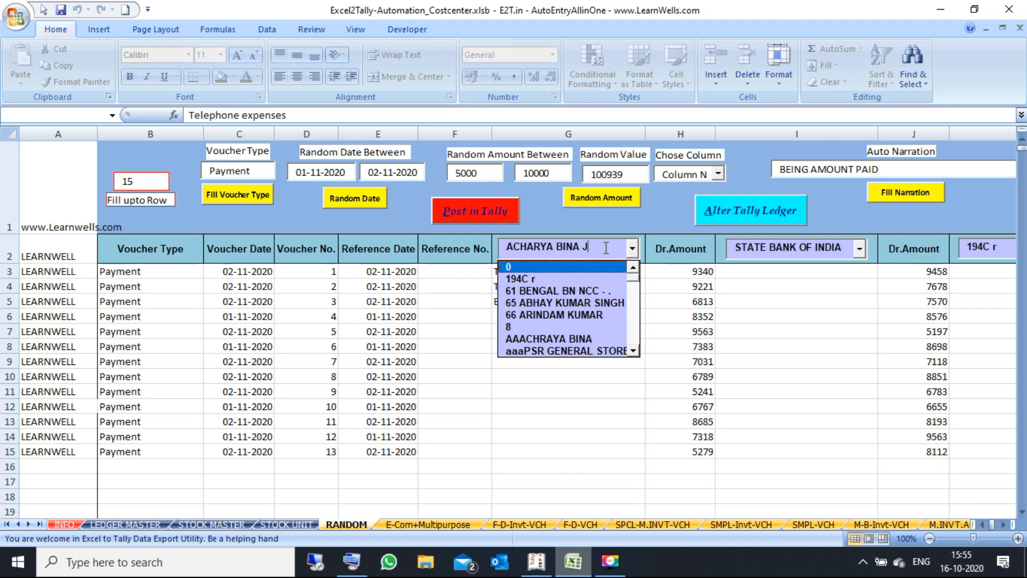
pyautogui.click(721, 319)
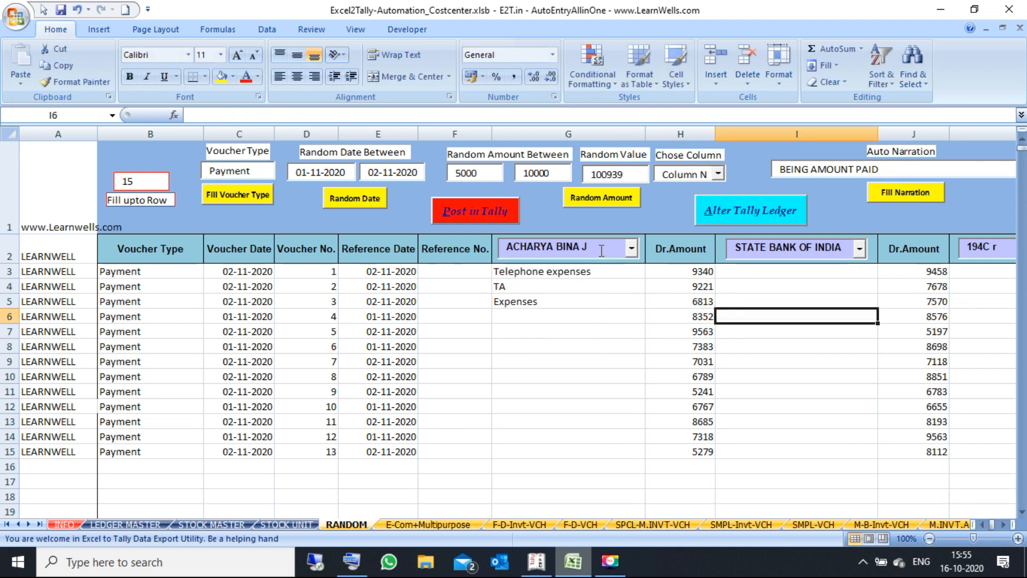
pyautogui.click(525, 301)
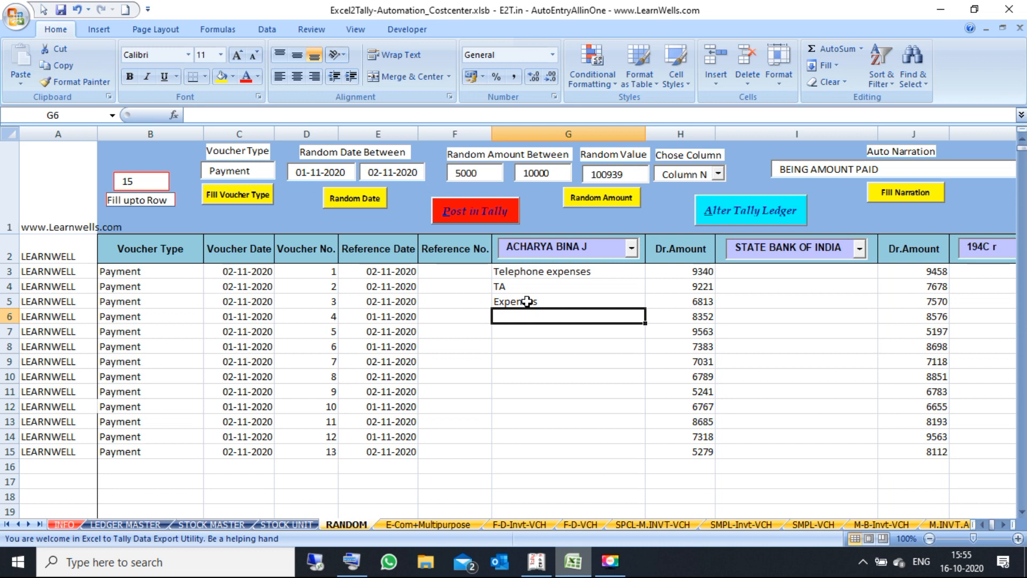
pyautogui.moveTo(529, 282); pyautogui.dragTo(530, 269)
pyautogui.click(525, 312)
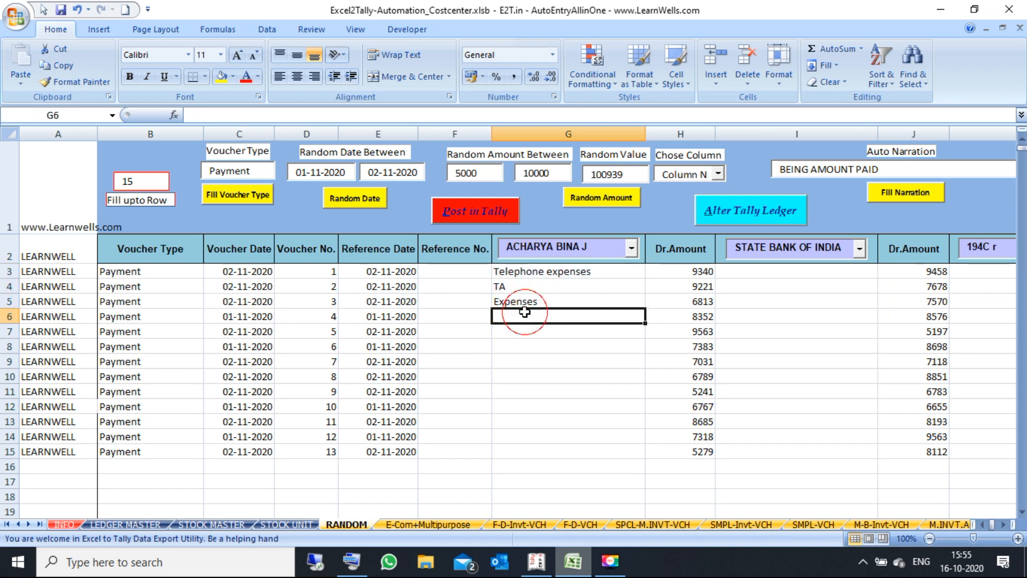
pyautogui.click(594, 250)
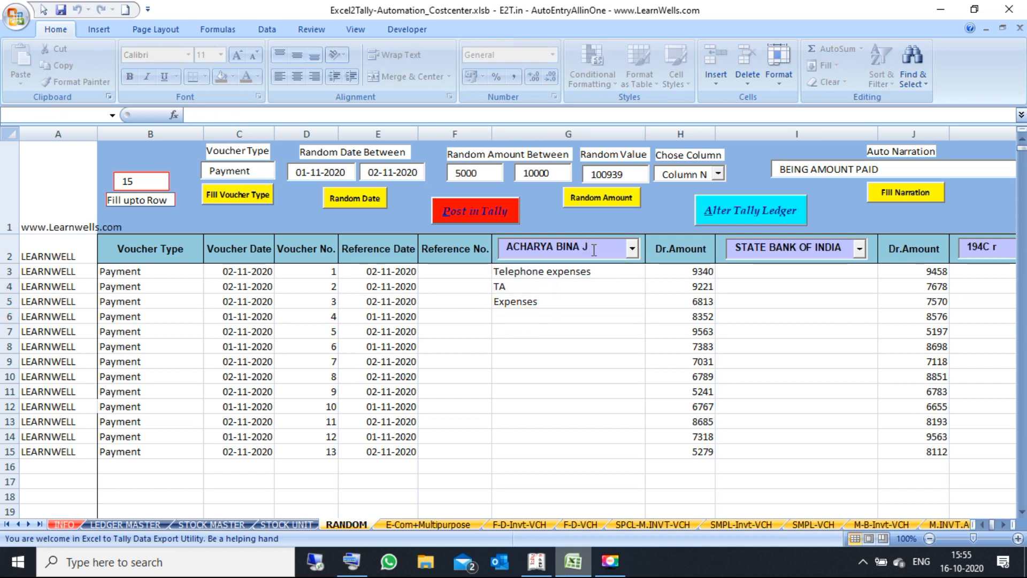
pyautogui.click(516, 316)
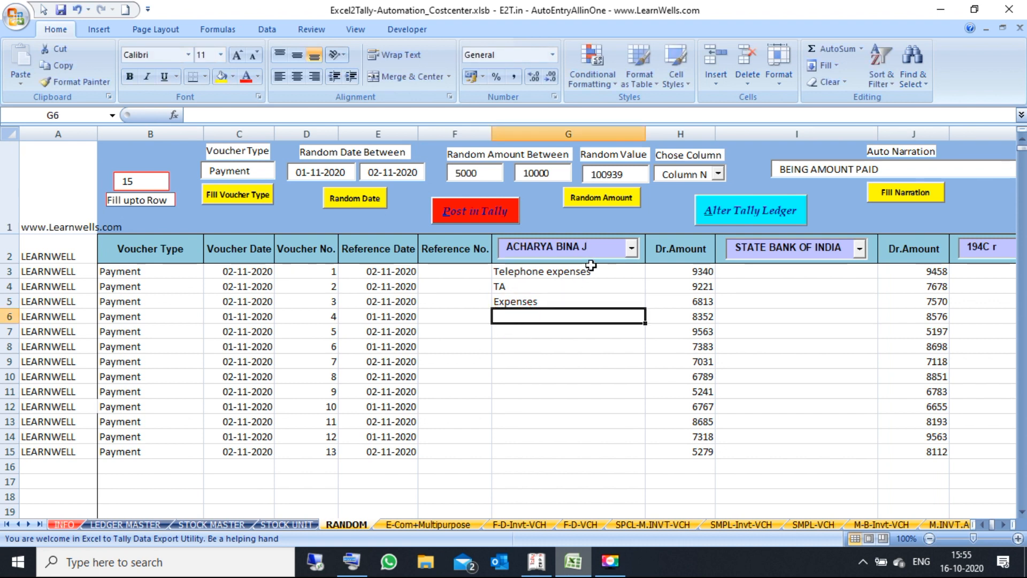
pyautogui.click(601, 252)
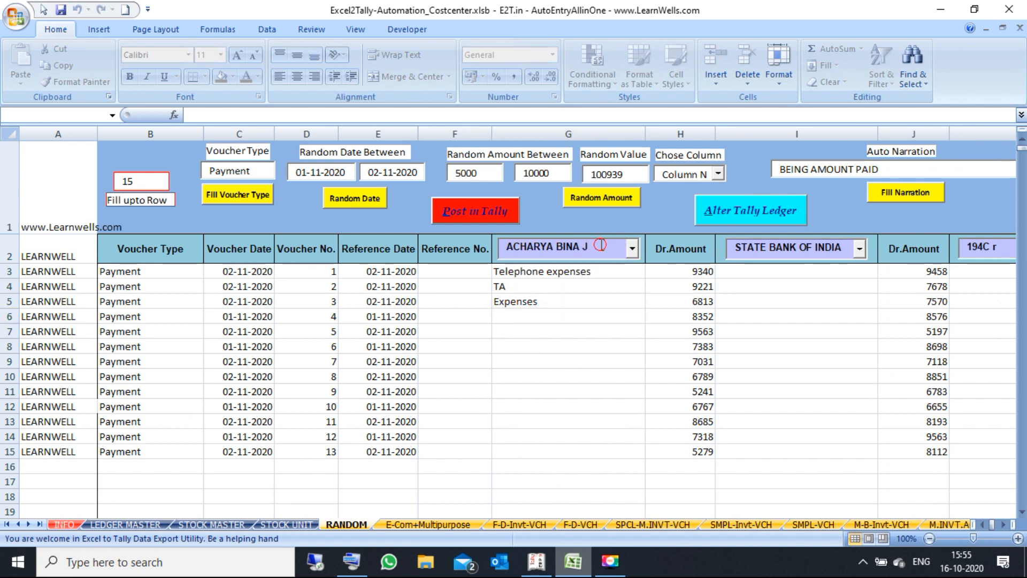
pyautogui.write('Ashoka Sales Agencies,Jai')
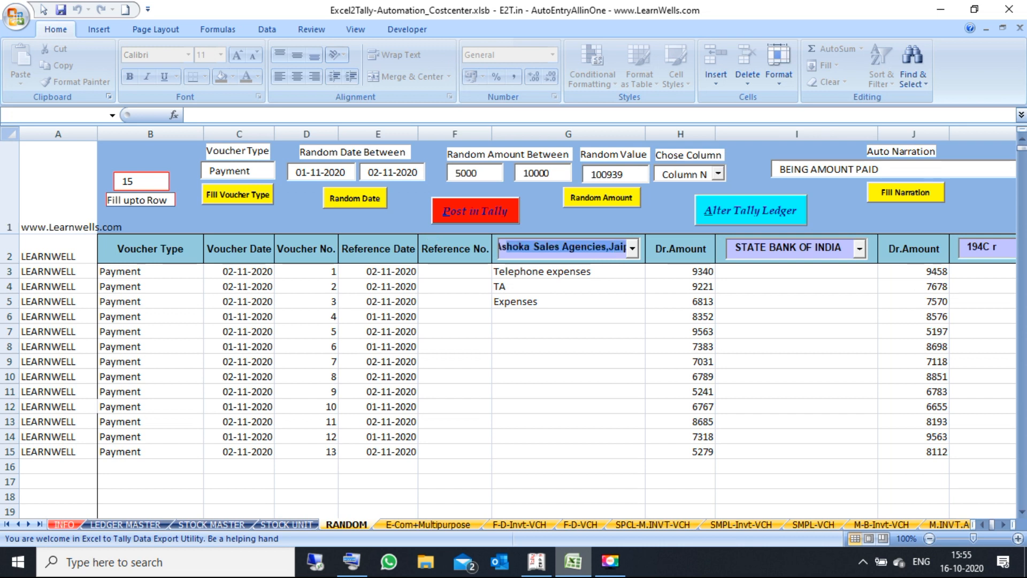
pyautogui.press('Tab')
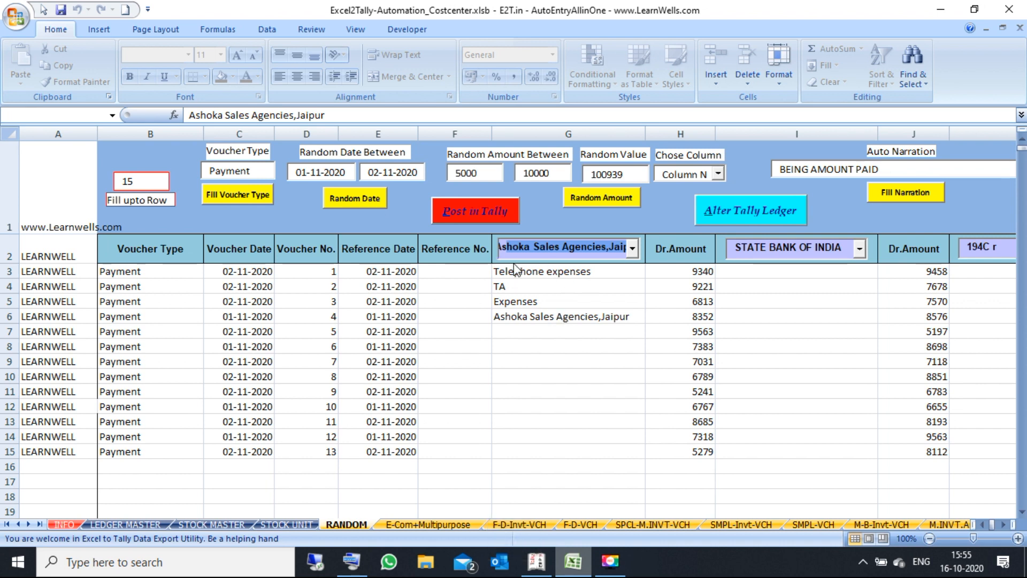
pyautogui.write('AsC')
pyautogui.press('Escape')
pyautogui.press('Tab')
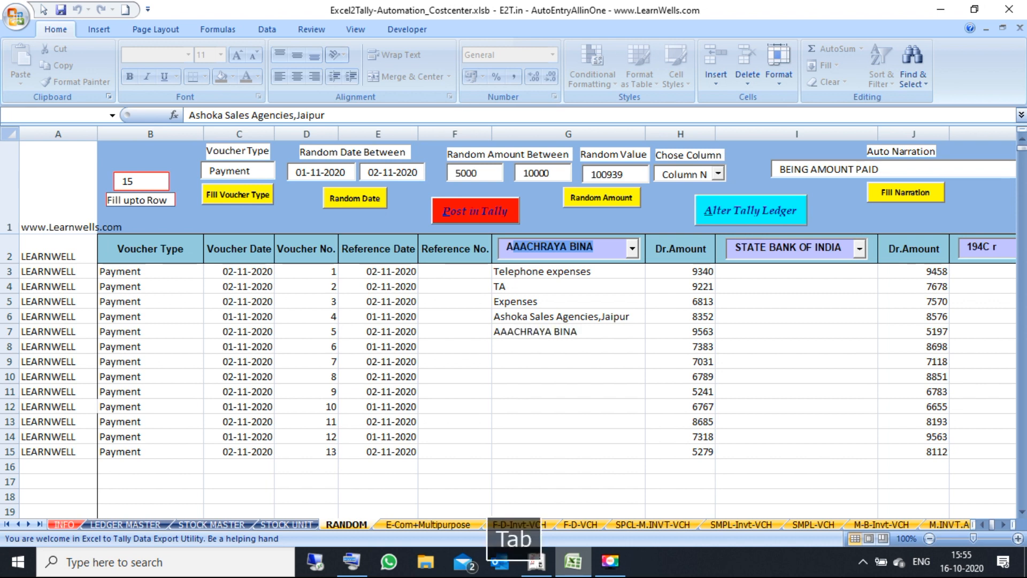
pyautogui.press('BackSpace')
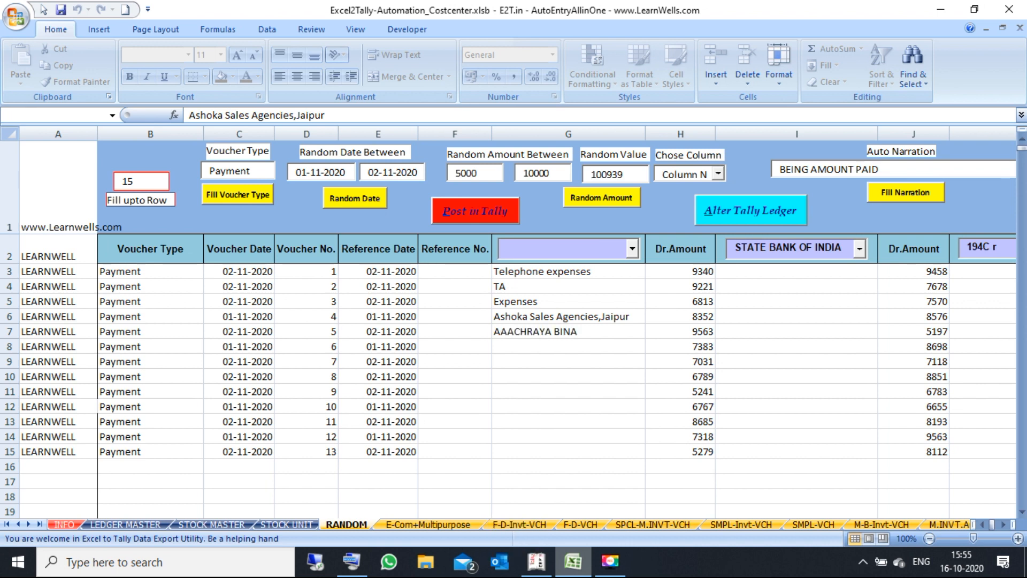
pyautogui.write('E')
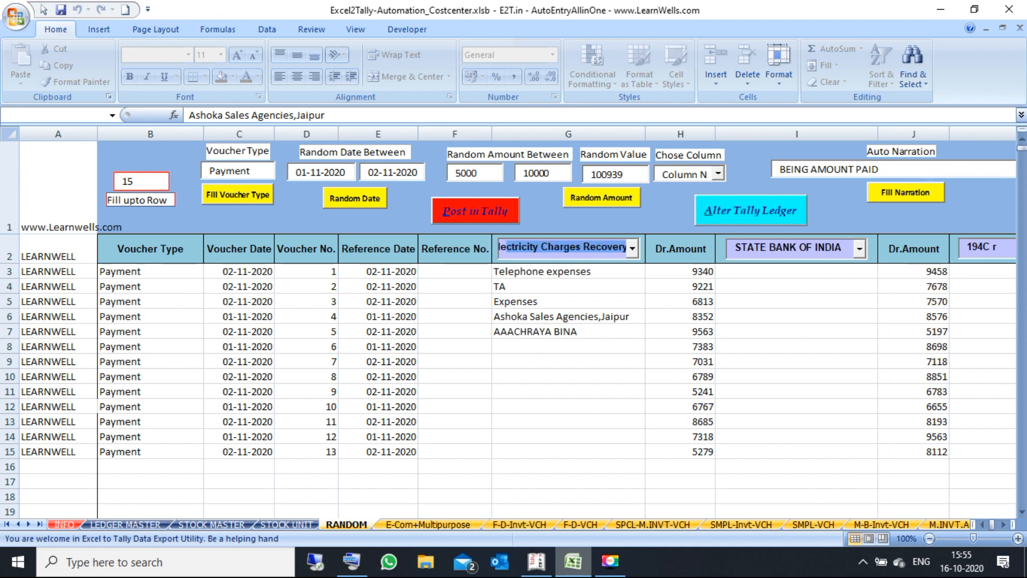
pyautogui.press('Tab')
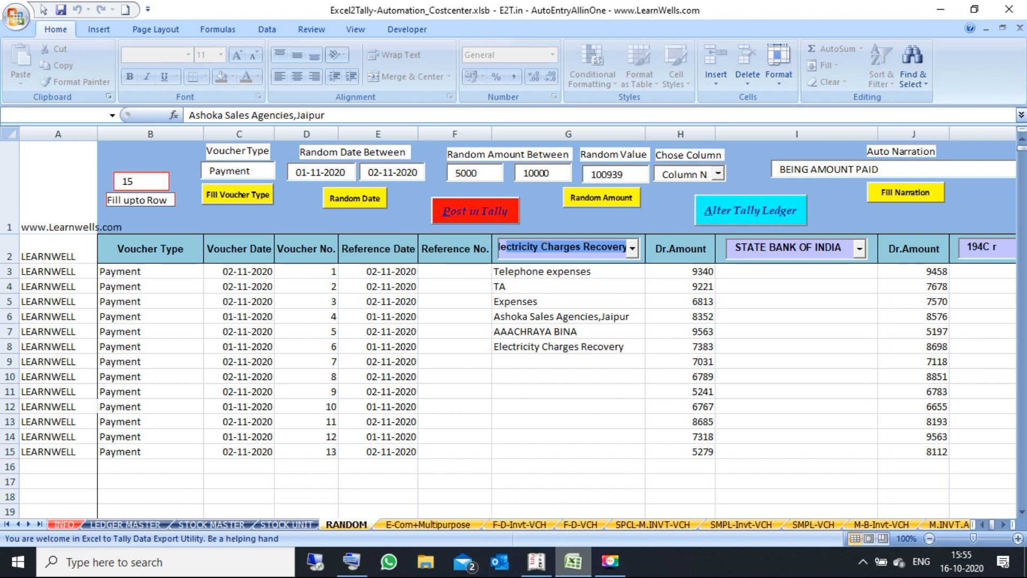
pyautogui.press('BackSpace')
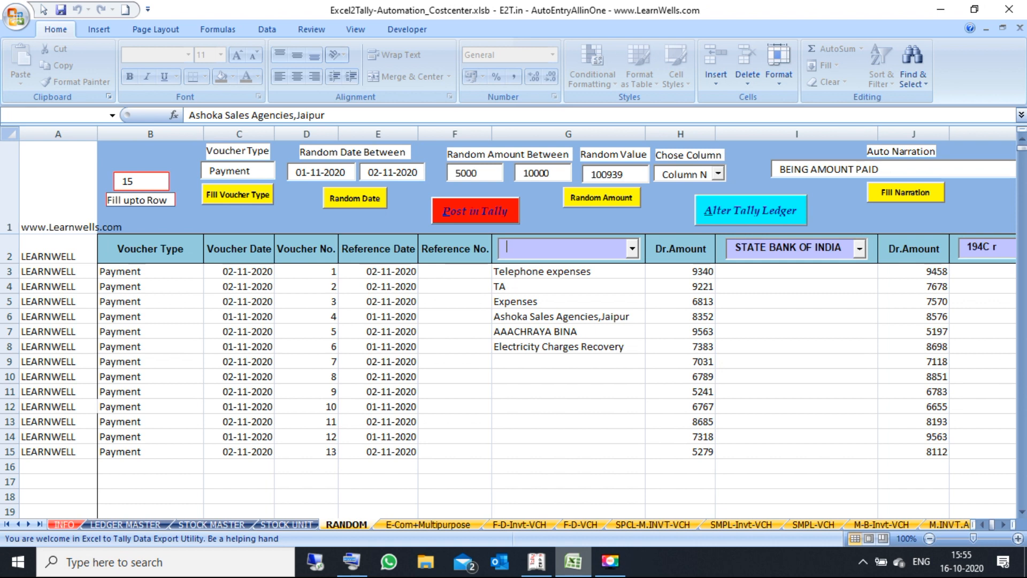
pyautogui.write('C')
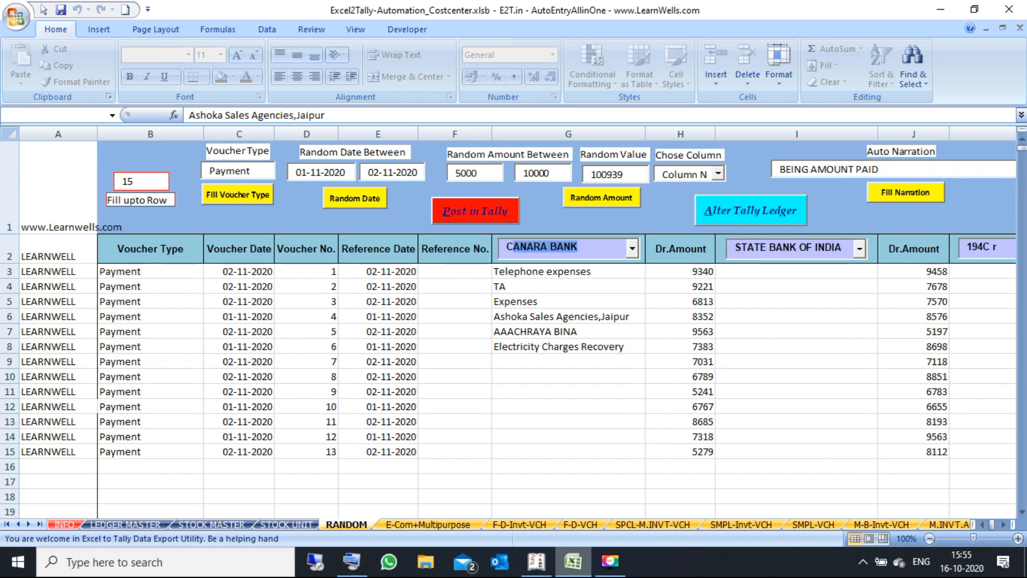
pyautogui.write('SPDCL')
pyautogui.press('Tab')
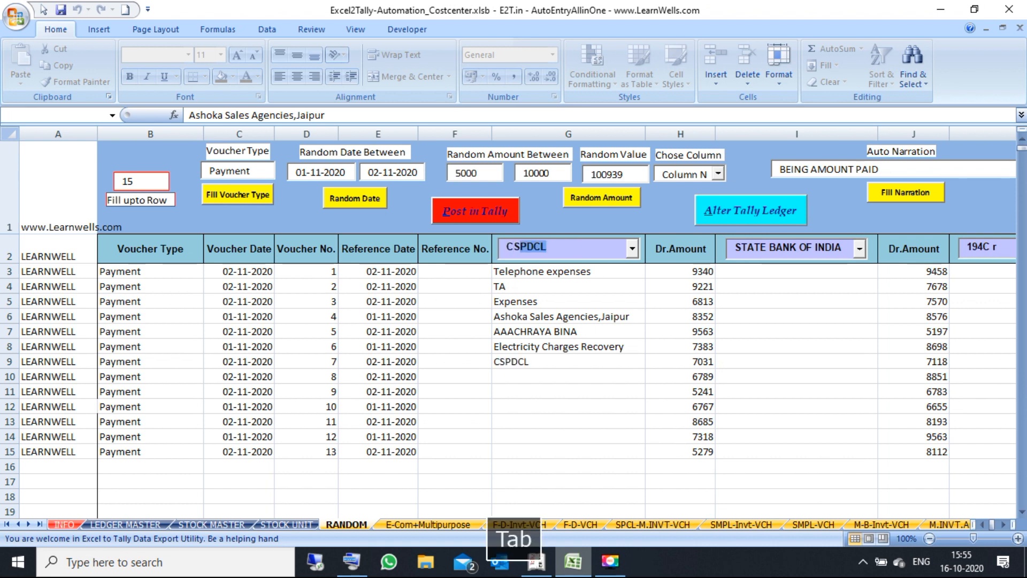
# Step: Enter YOGENDRA BROTHERS, East Mobile and Expenses as the ledgers for G10:G12
pyautogui.click(632, 249)
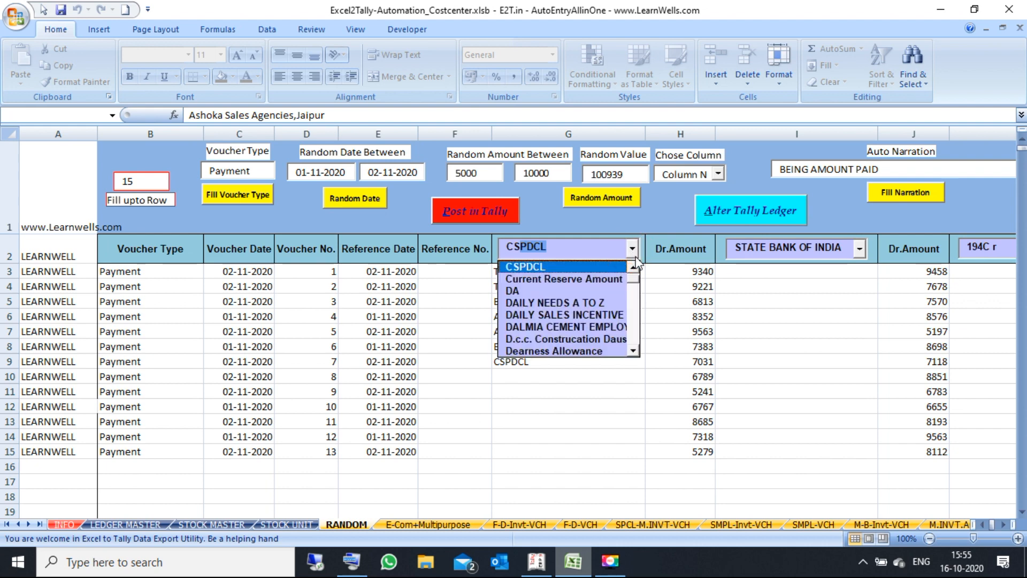
pyautogui.moveTo(636, 286); pyautogui.dragTo(634, 347)
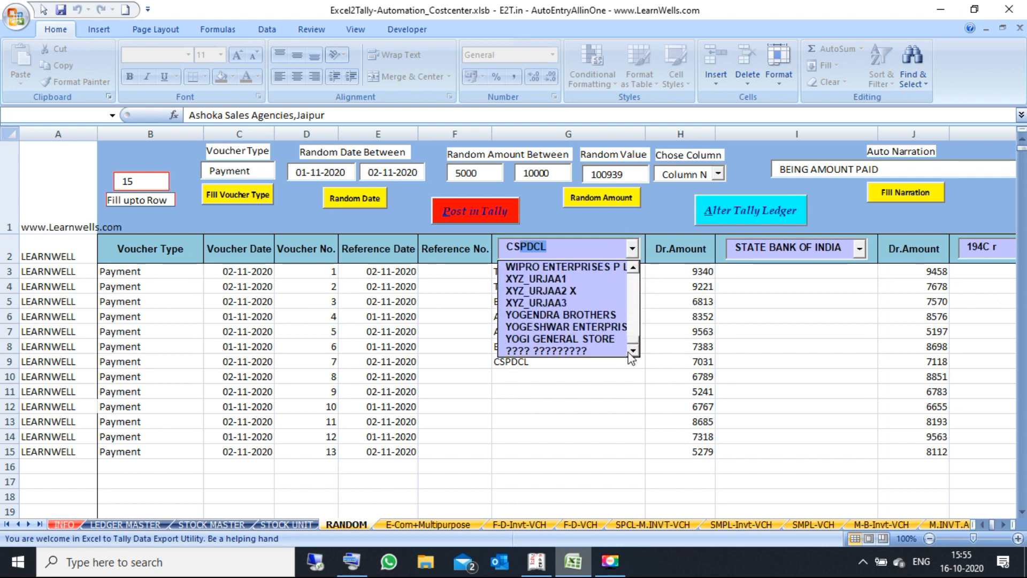
pyautogui.click(582, 317)
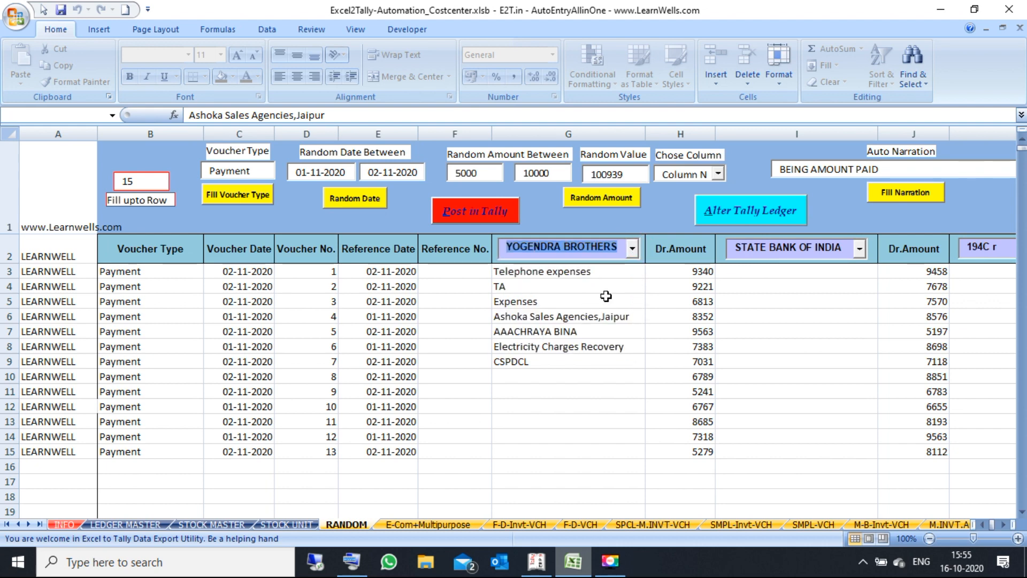
pyautogui.press('Tab')
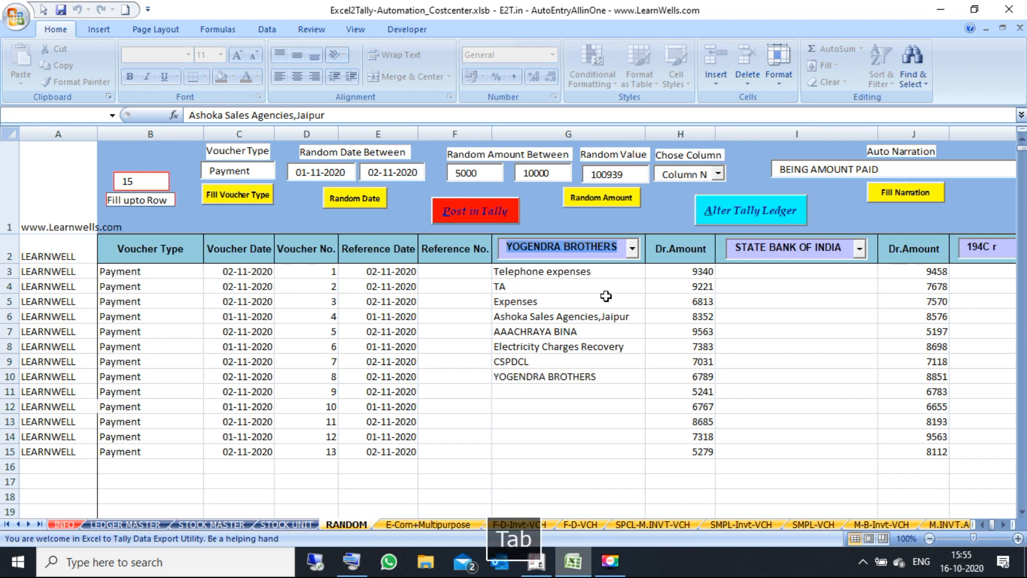
pyautogui.click(576, 375)
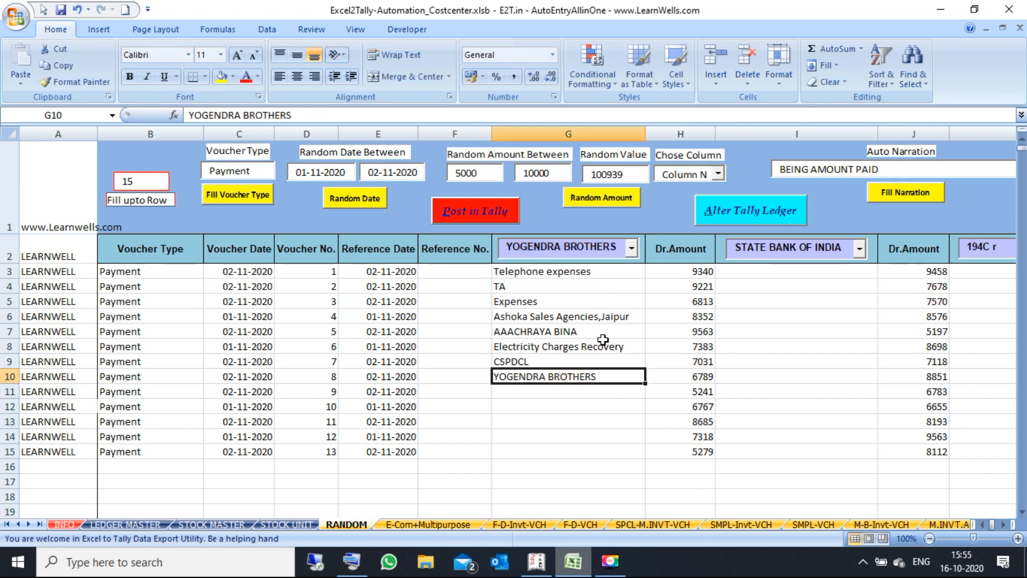
pyautogui.click(620, 249)
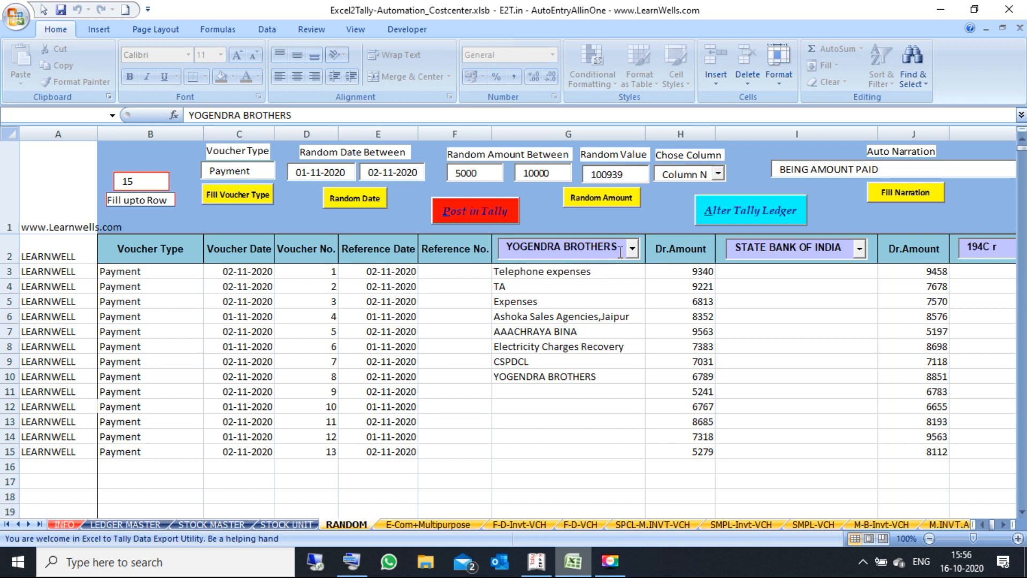
pyautogui.moveTo(619, 251); pyautogui.dragTo(340, 223)
pyautogui.write('East Mobile')
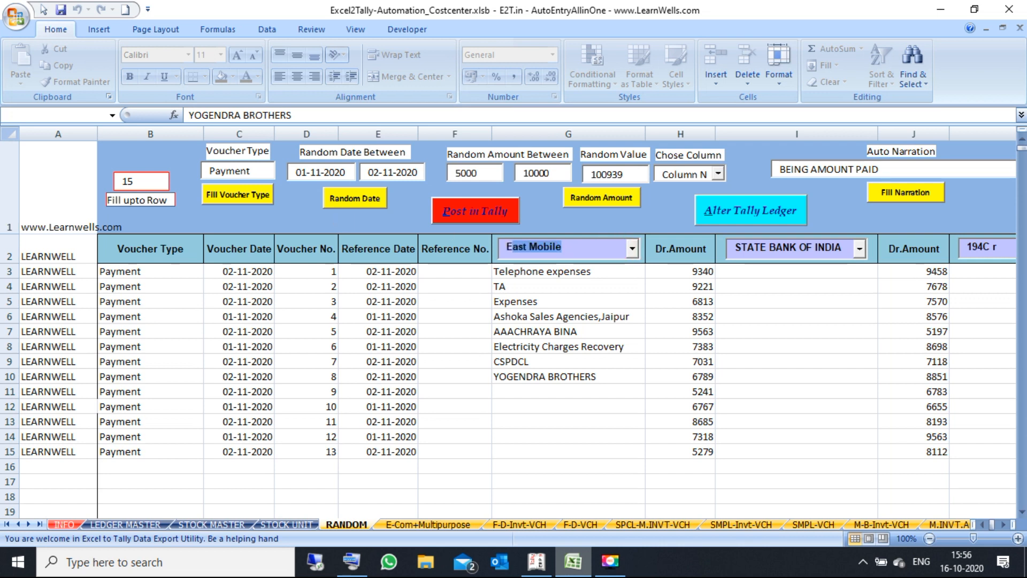
pyautogui.press('Tab')
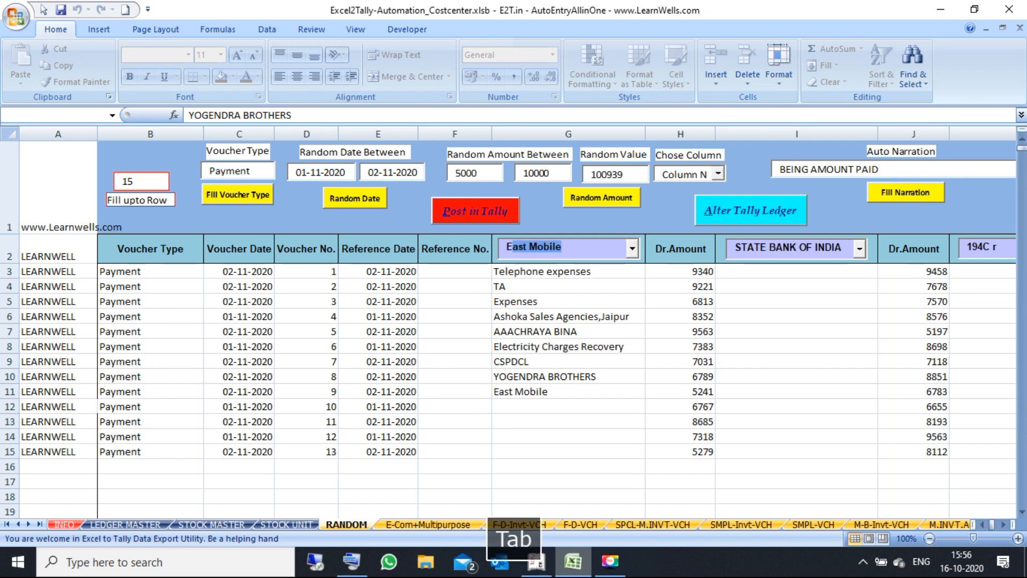
pyautogui.write('Exp')
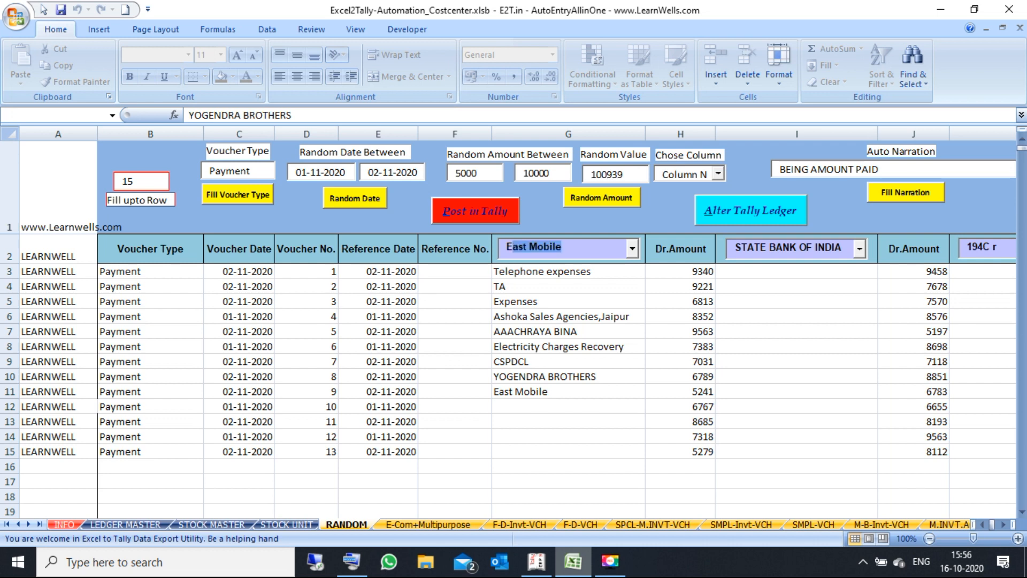
pyautogui.press('Tab')
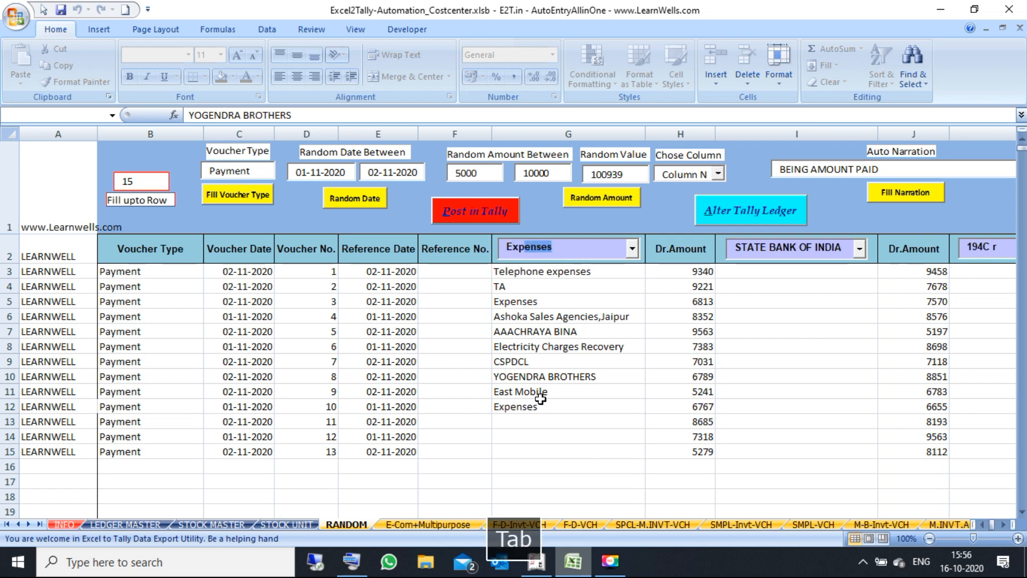
# Step: Copy Expenses from G12 into G13:G15 for the remaining vouchers
pyautogui.click(603, 405)
pyautogui.hotkey('ctrl', 'c')
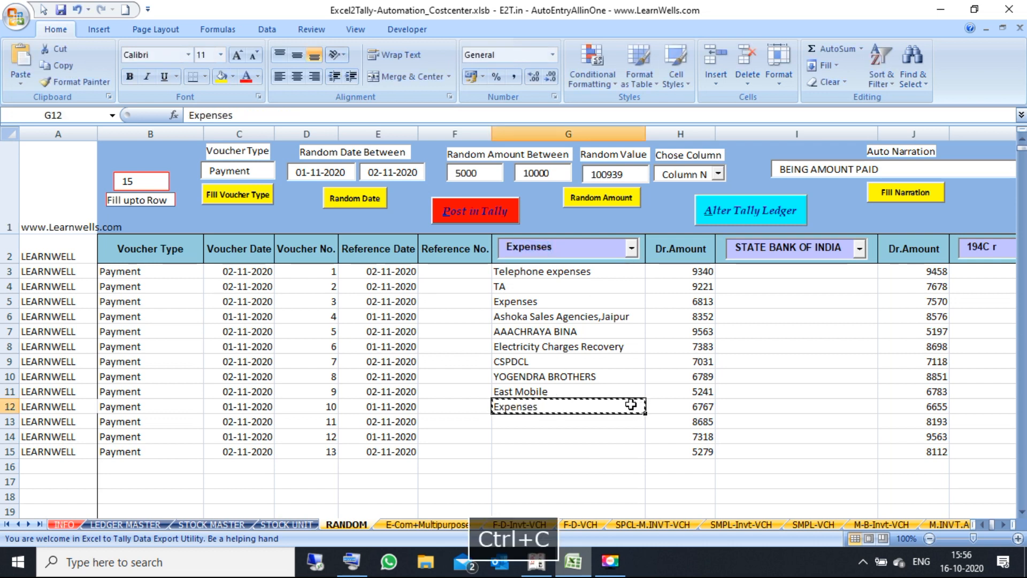
pyautogui.hotkey('shift', 'Down')
pyautogui.hotkey('shift', 'Down')
pyautogui.hotkey('shift', 'Down')
pyautogui.hotkey('ctrl', 'v')
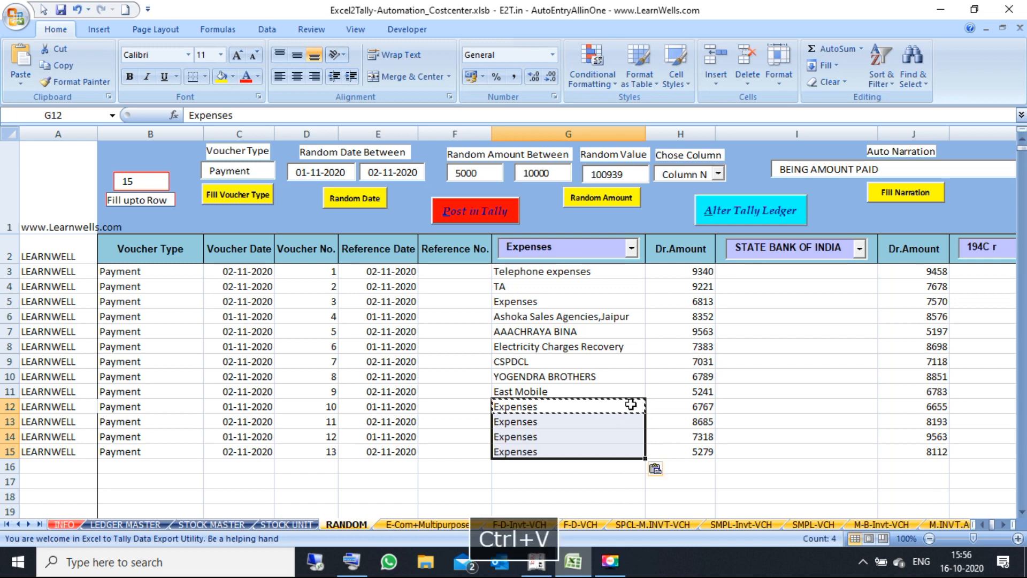
# Step: Choose MOBILE A/C as the ledger for column I using the ledger picker
pyautogui.click(821, 272)
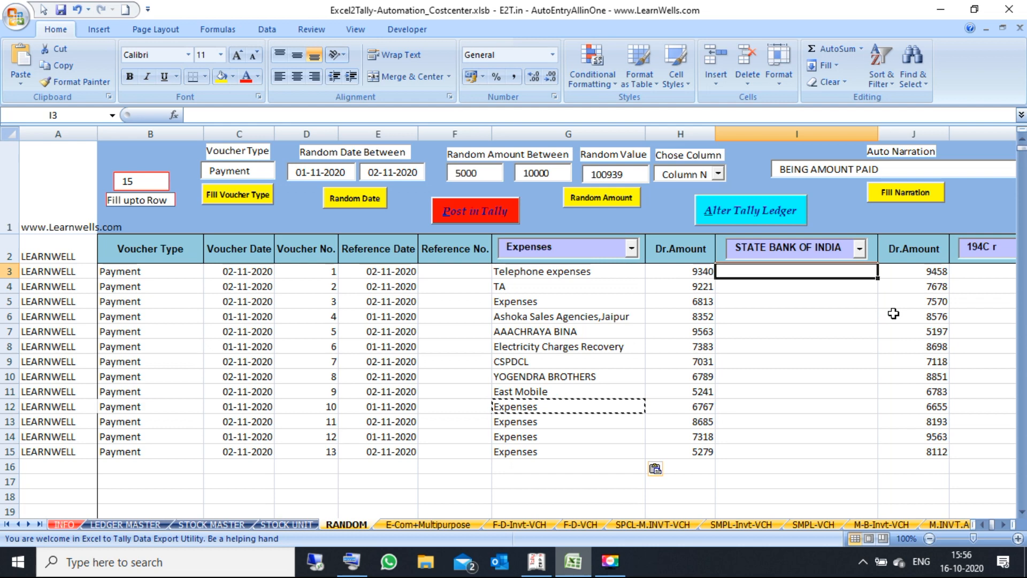
pyautogui.click(1003, 525)
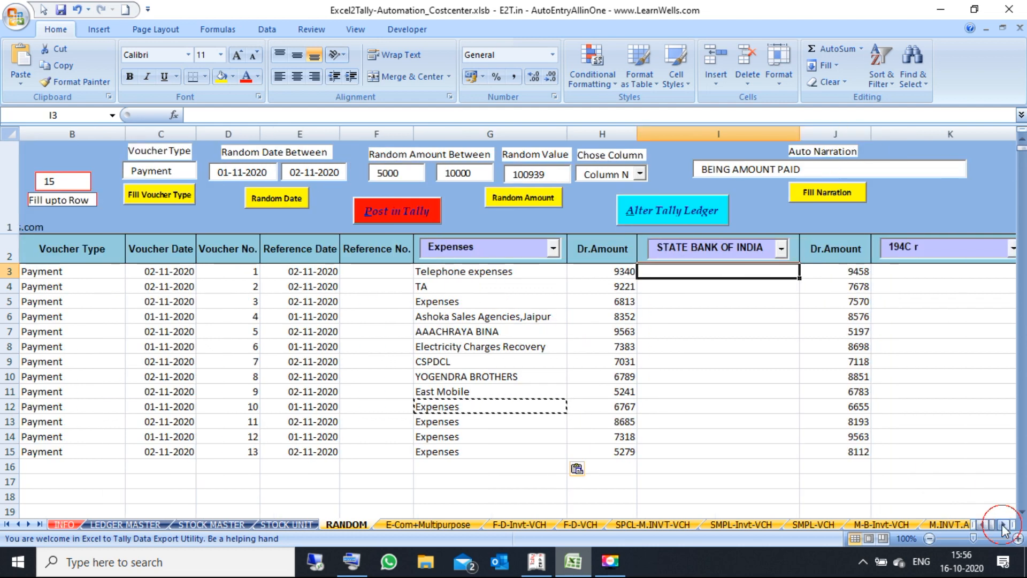
pyautogui.click(554, 249)
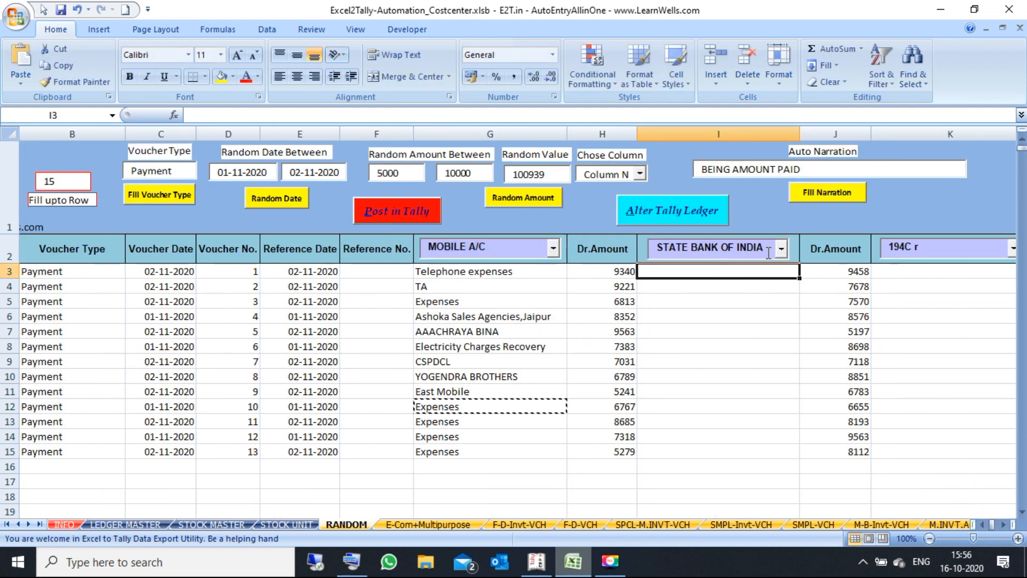
pyautogui.click(764, 249)
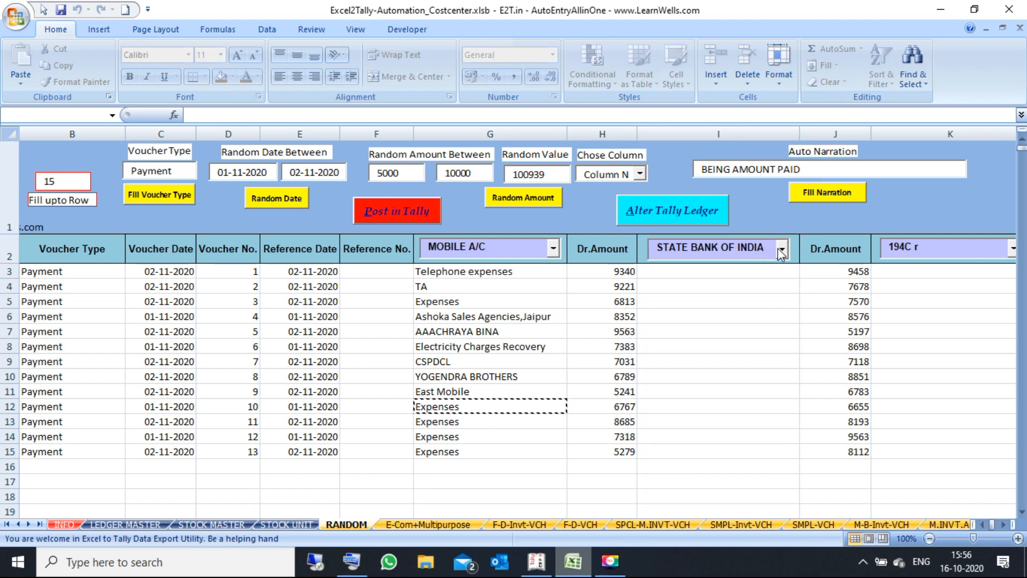
pyautogui.click(782, 249)
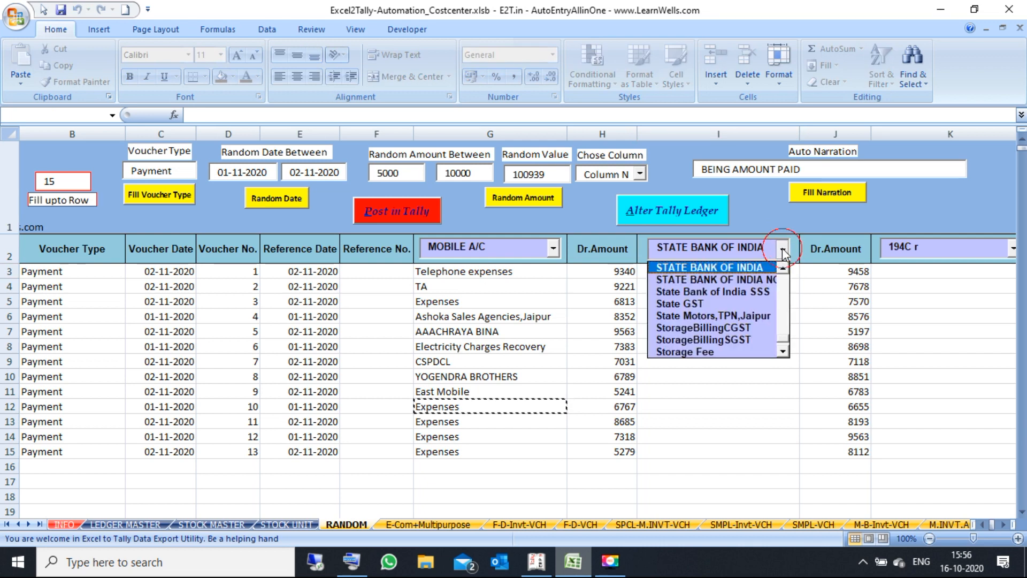
pyautogui.moveTo(765, 247); pyautogui.dragTo(649, 252)
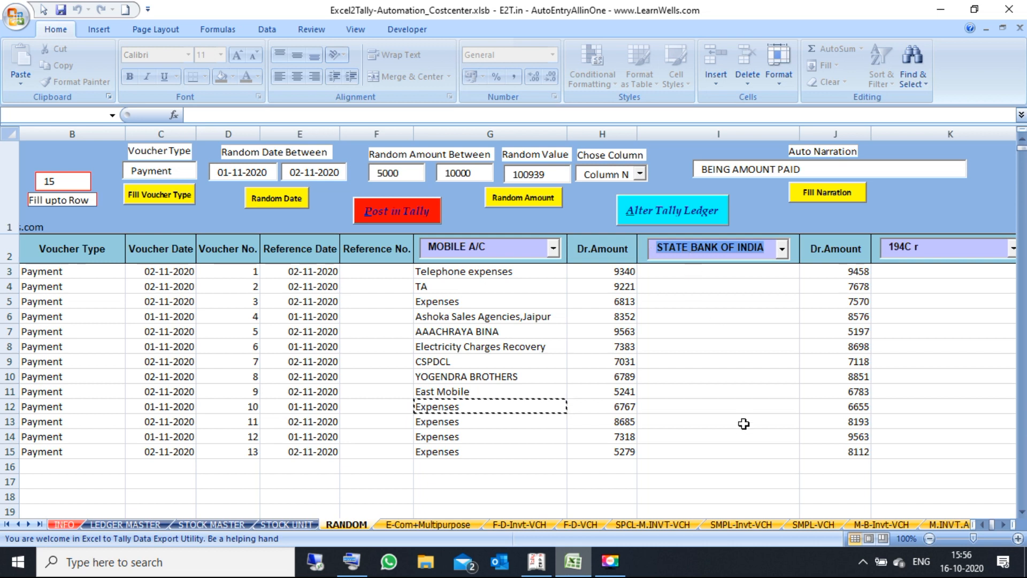
pyautogui.write('MOBILE A/C')
pyautogui.press('Tab')
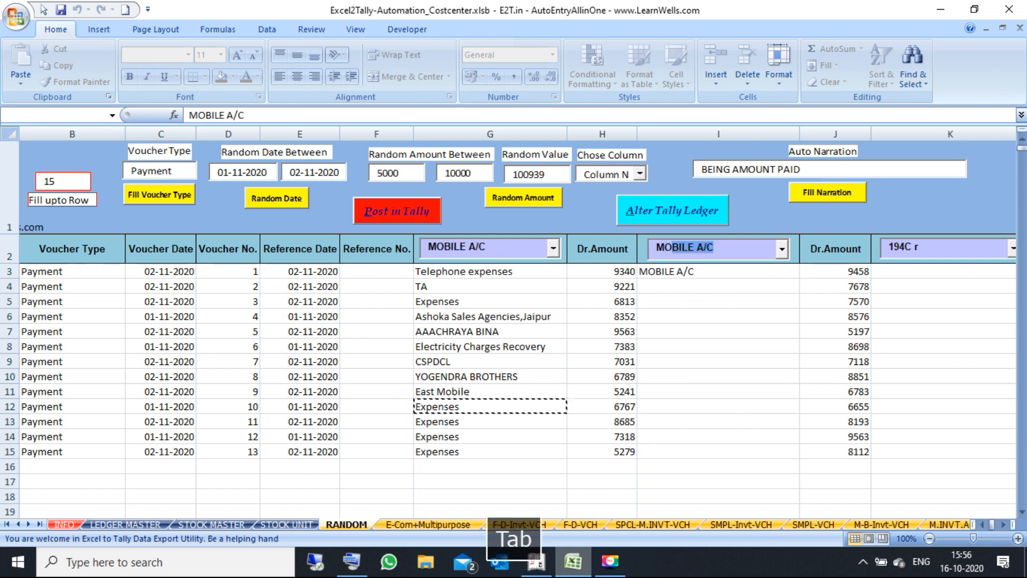
# Step: Make the MOBILE A/C entries bold and fill them from I3 down to I15
pyautogui.click(707, 275)
pyautogui.hotkey('ctrl', 'c')
pyautogui.hotkey('shift', 'Down')
pyautogui.hotkey('shift', 'Down')
pyautogui.hotkey('shift', 'Down')
pyautogui.hotkey('shift', 'Down')
pyautogui.hotkey('shift', 'Down')
pyautogui.hotkey('shift', 'Down')
pyautogui.hotkey('shift', 'Down')
pyautogui.hotkey('shift', 'Down')
pyautogui.hotkey('shift', 'Down')
pyautogui.hotkey('shift', 'Down')
pyautogui.hotkey('shift', 'Down')
pyautogui.hotkey('shift', 'Down')
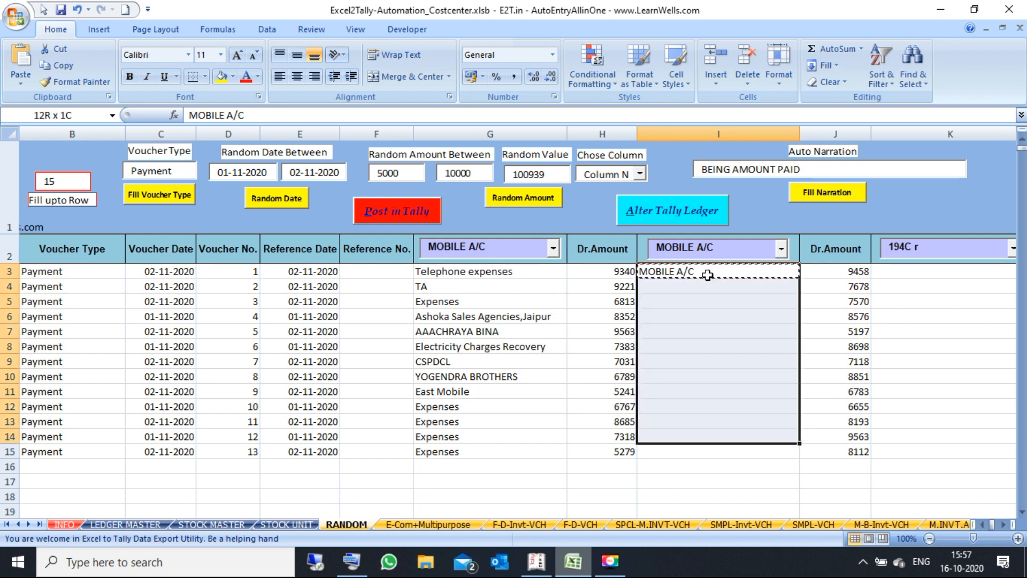
pyautogui.hotkey('ctrl', 'b')
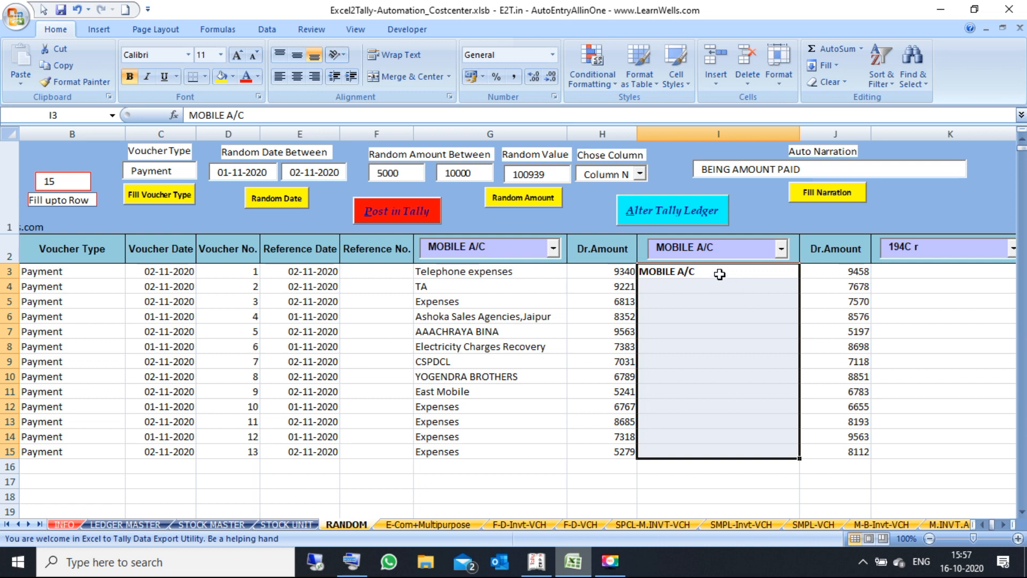
pyautogui.click(719, 272)
pyautogui.hotkey('ctrl', 'c')
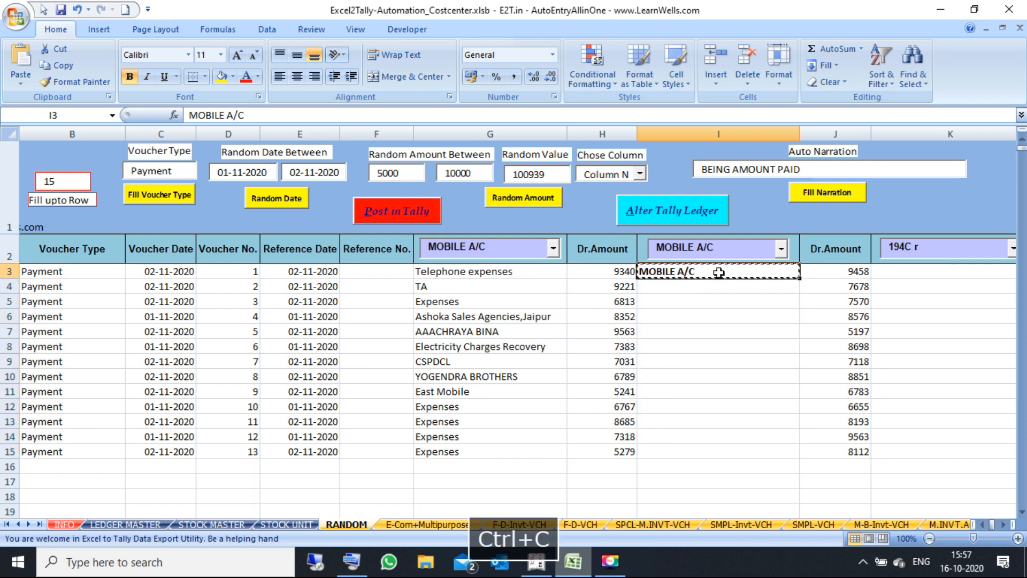
pyautogui.doubleClick(800, 279)
pyautogui.click(757, 283)
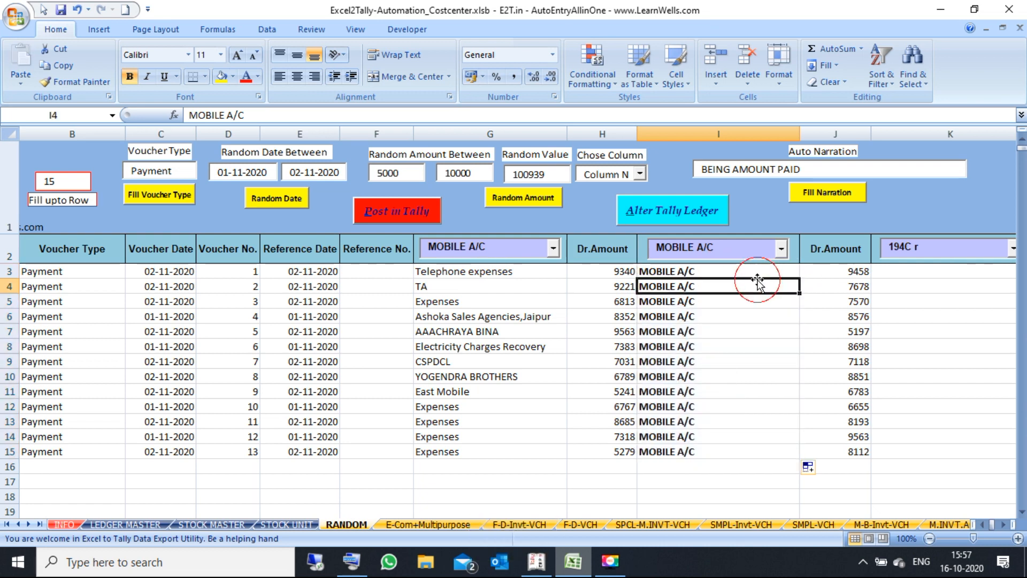
pyautogui.press('Right')
pyautogui.press('Right')
pyautogui.press('Right')
pyautogui.press('Right')
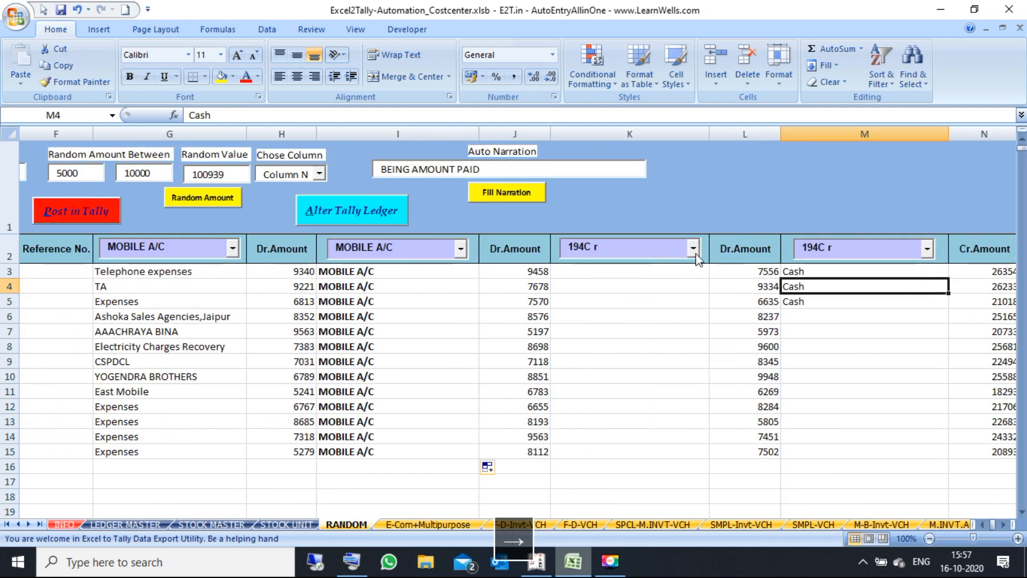
# Step: Pick PACKING CHARGE in the column K ledger picker and fill it from K3 down to K15
pyautogui.click(694, 249)
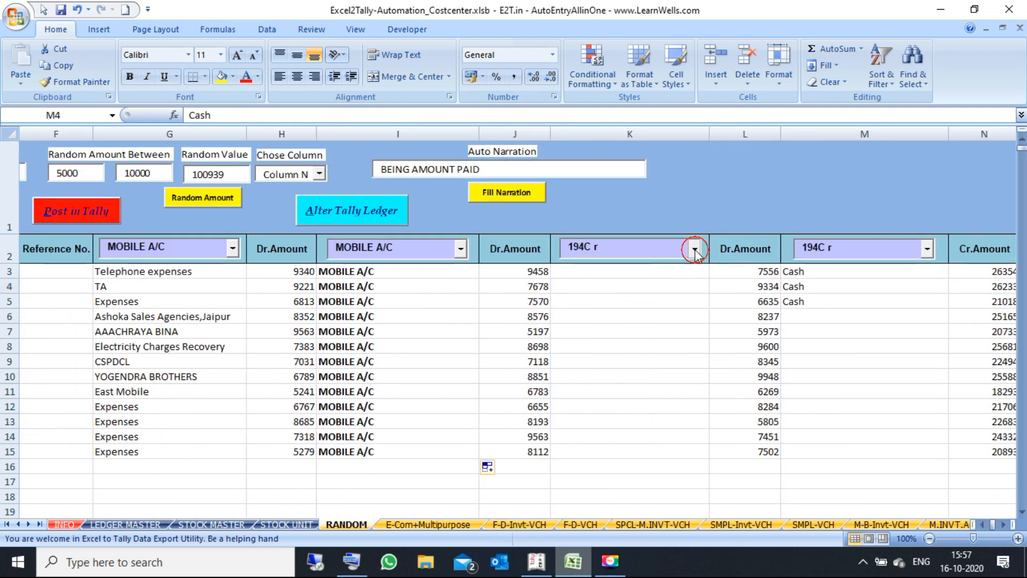
pyautogui.click(646, 298)
pyautogui.click(639, 249)
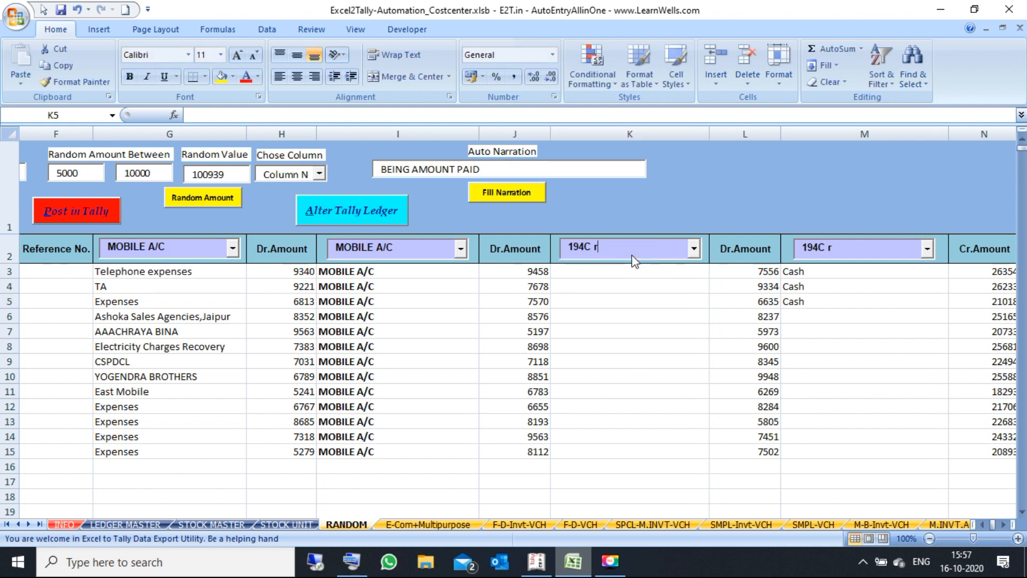
pyautogui.click(694, 249)
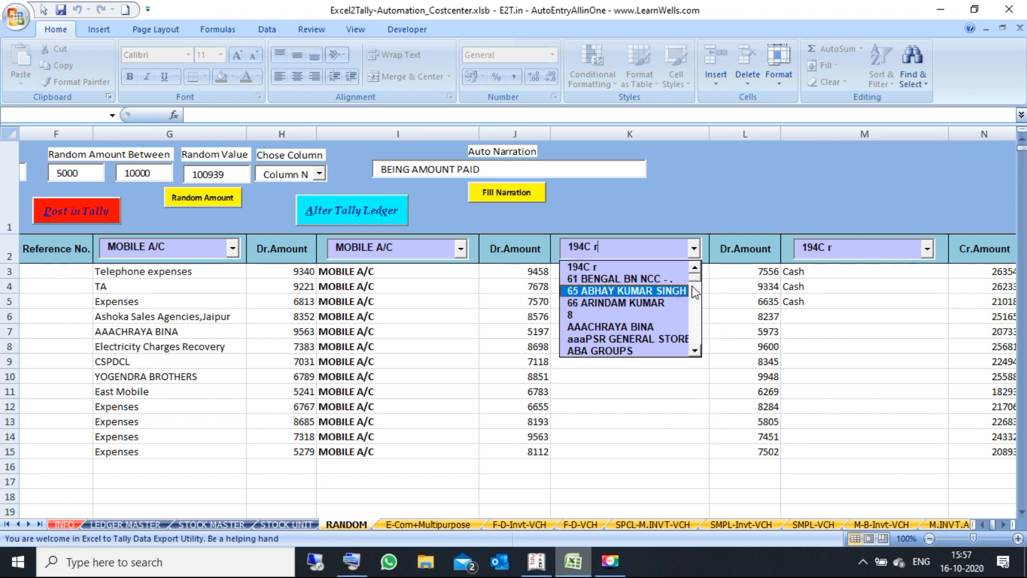
pyautogui.moveTo(695, 278); pyautogui.dragTo(695, 290)
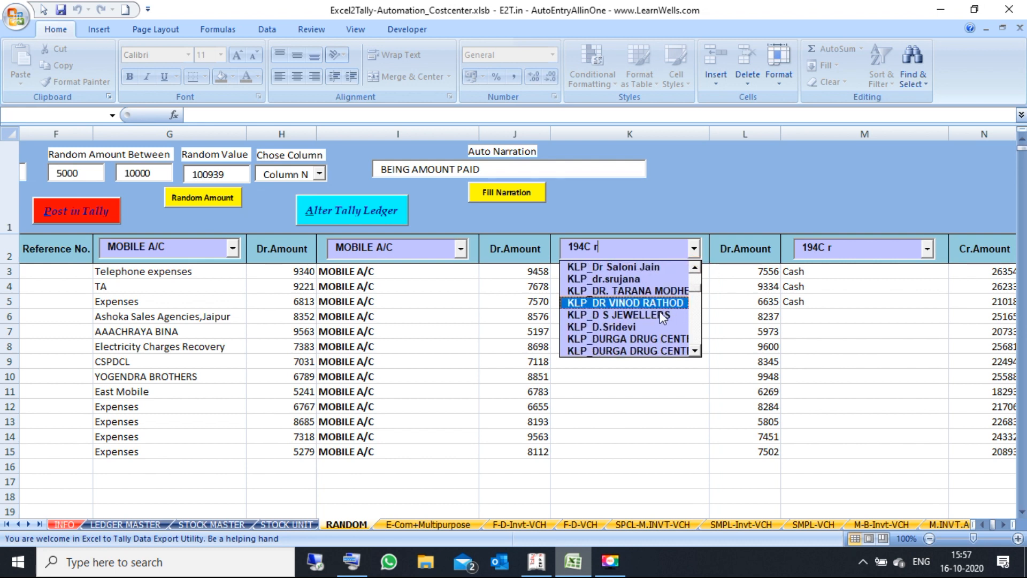
pyautogui.write('P')
pyautogui.press('Tab')
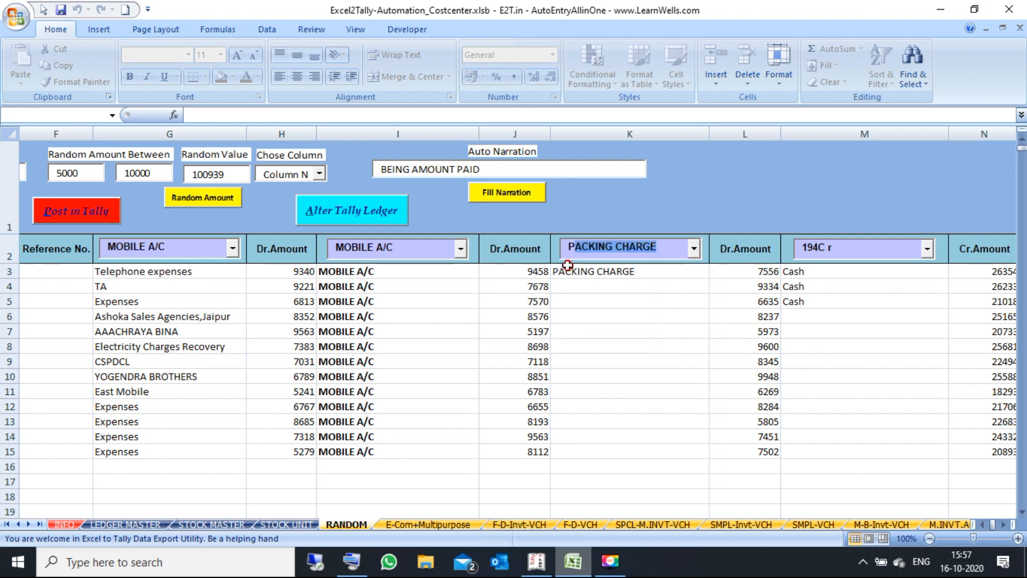
pyautogui.click(624, 274)
pyautogui.hotkey('ctrl', 'c')
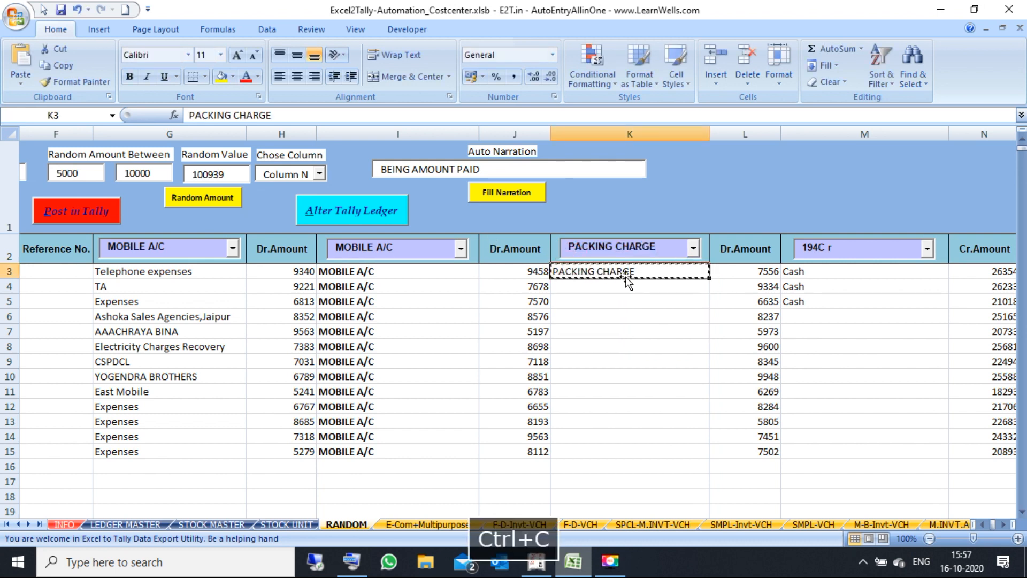
pyautogui.doubleClick(709, 278)
pyautogui.click(872, 252)
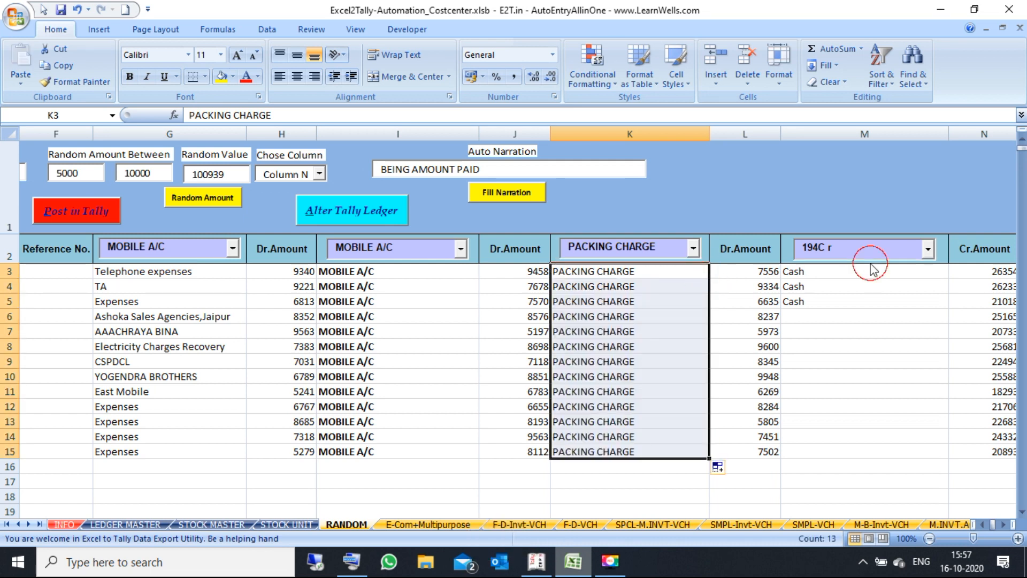
# Step: Enter STATE BANK OF INDIA in M6 and fill it down to M15, keeping Cash in M3:M5
pyautogui.doubleClick(856, 248)
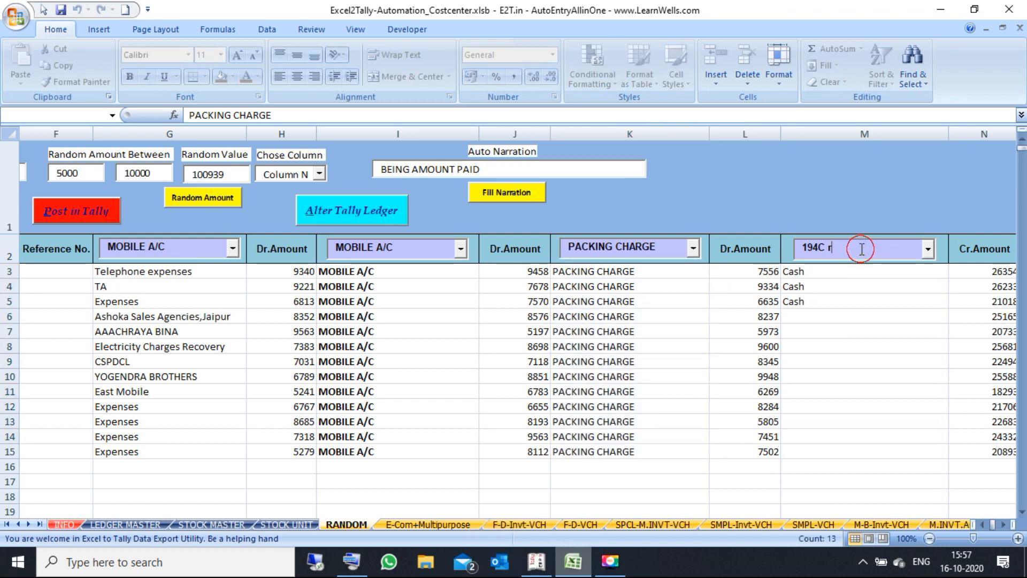
pyautogui.click(888, 315)
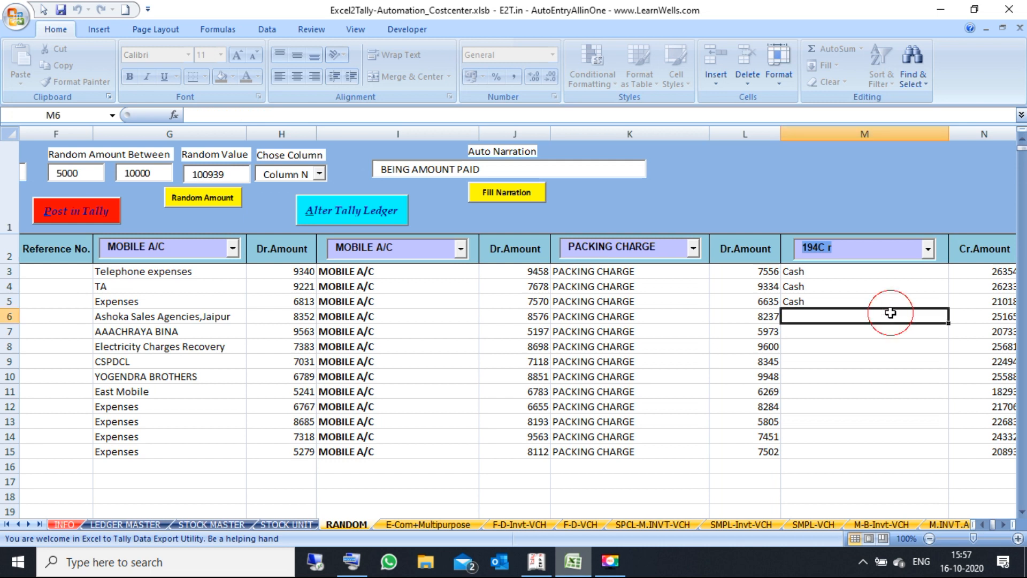
pyautogui.click(862, 254)
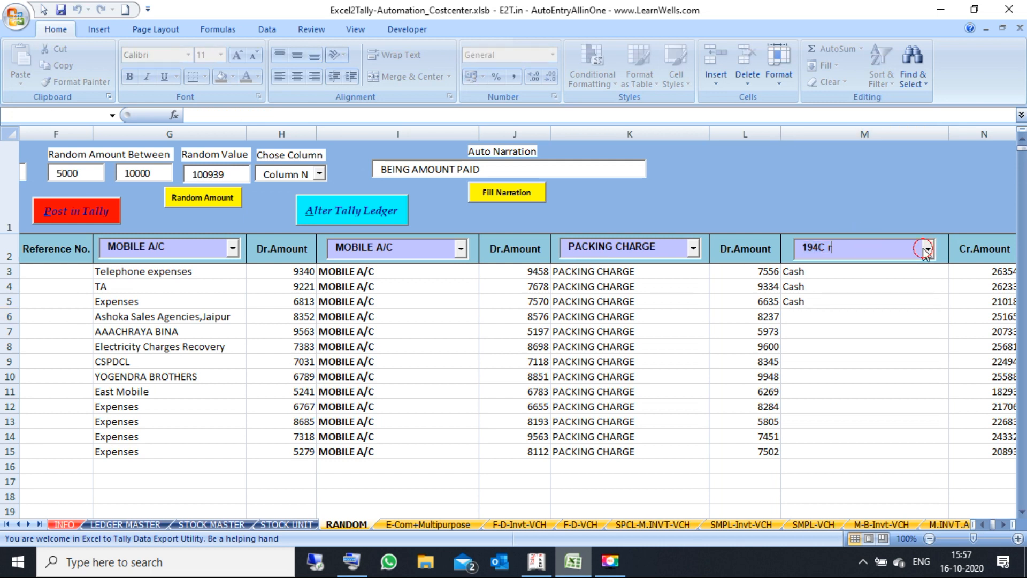
pyautogui.click(927, 249)
pyautogui.click(884, 246)
pyautogui.write('State')
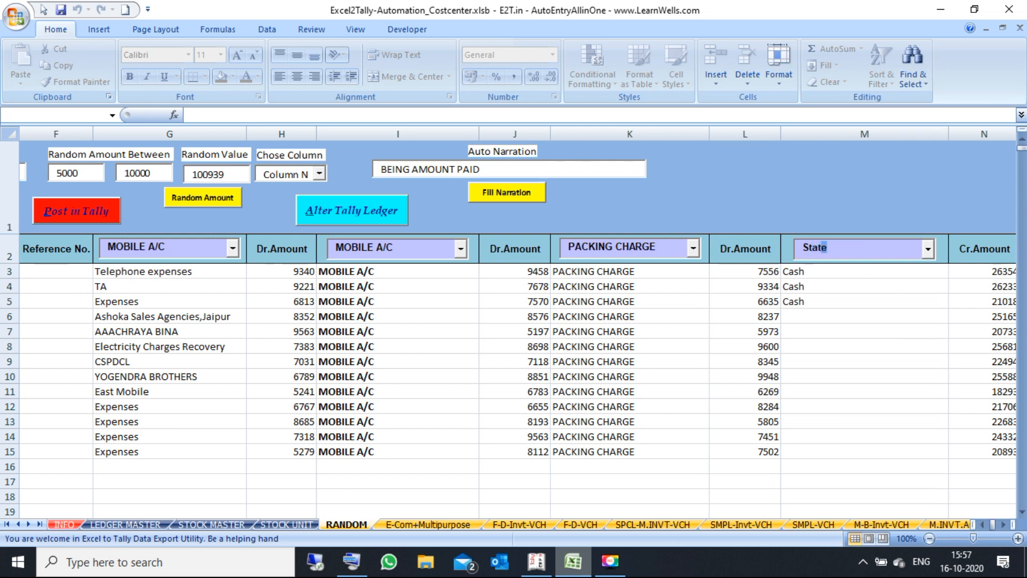
pyautogui.write(' B')
pyautogui.press('Tab')
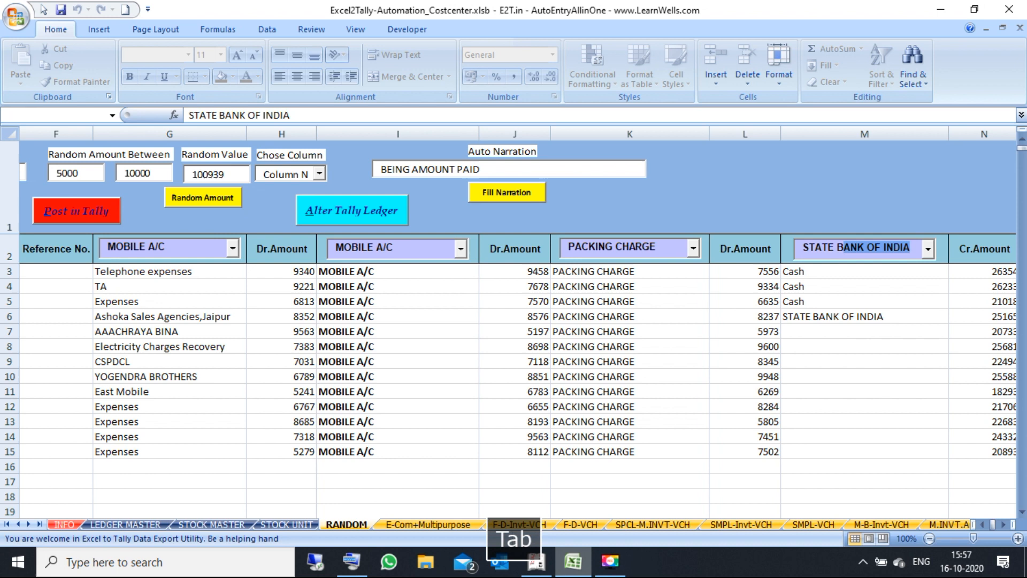
pyautogui.click(883, 317)
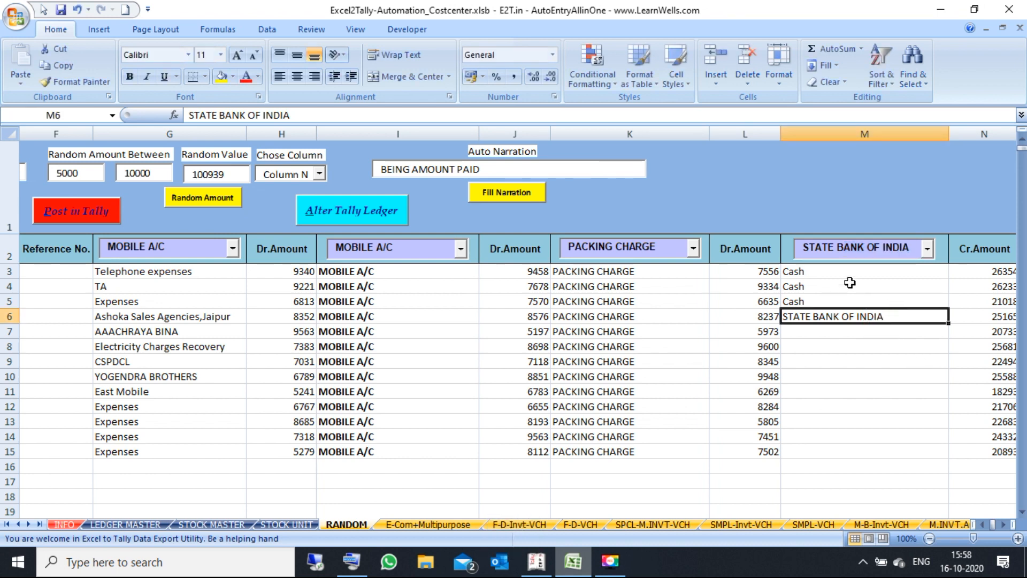
pyautogui.doubleClick(951, 323)
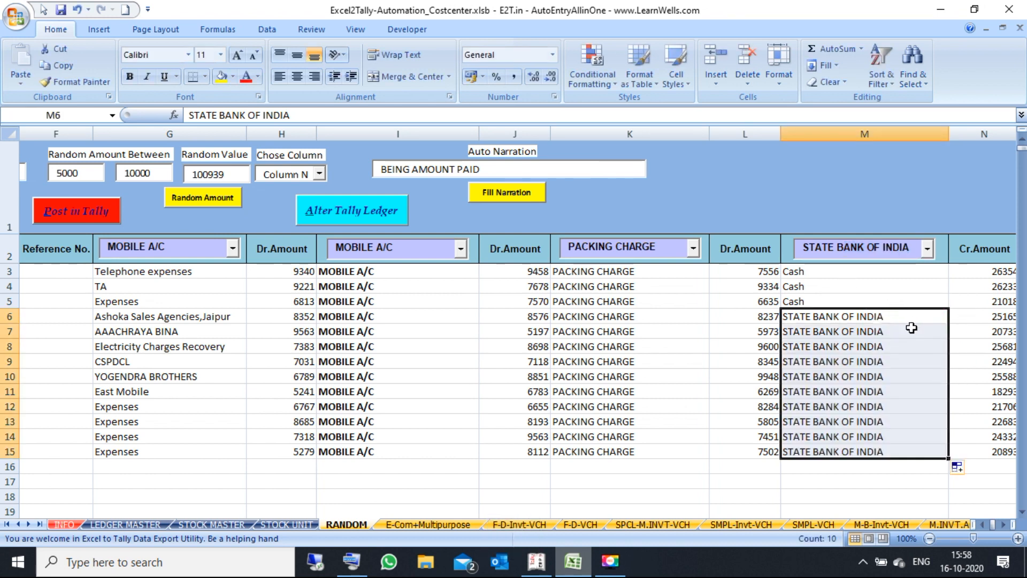
pyautogui.click(905, 320)
pyautogui.press('Right')
pyautogui.press('Right')
pyautogui.press('Right')
pyautogui.press('Right')
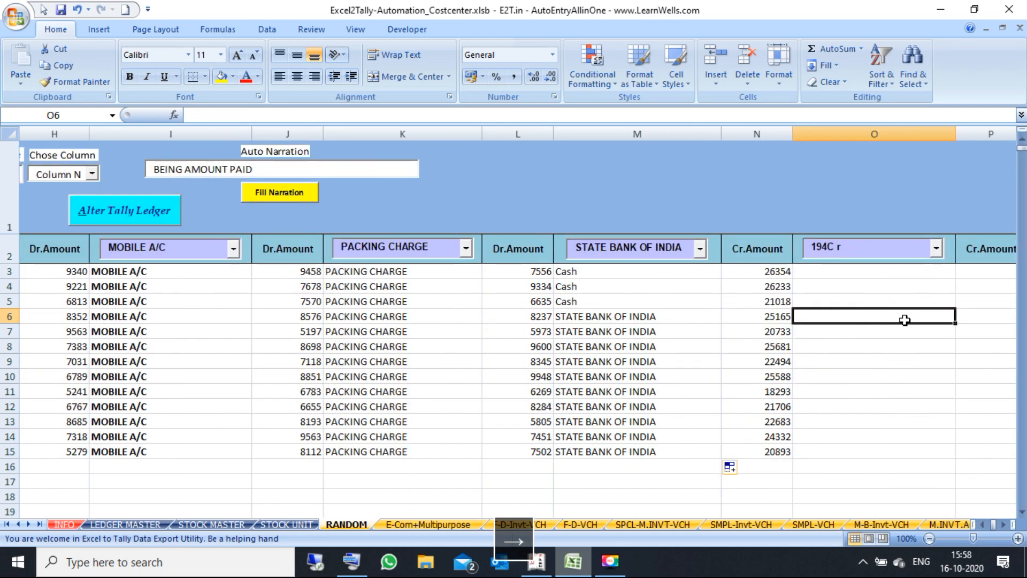
# Step: Check the Narration column, return to the sheet start, then bring up Tally's Gateway showing last entry 2-Oct-2020
pyautogui.press('Right')
pyautogui.press('Right')
pyautogui.press('Right')
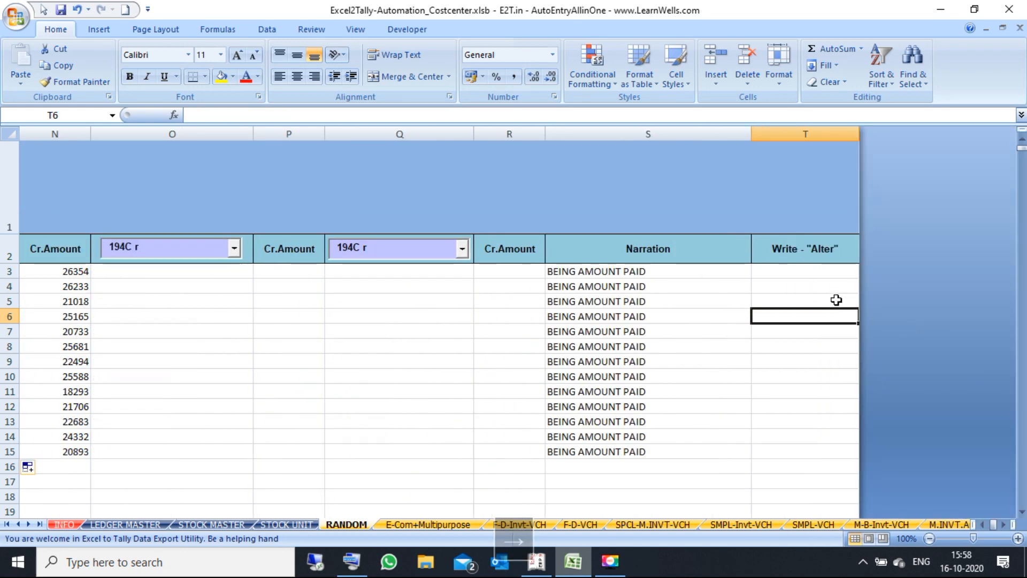
pyautogui.click(623, 265)
pyautogui.press('Left')
pyautogui.press('Left')
pyautogui.press('Left')
pyautogui.press('Left')
pyautogui.press('Left')
pyautogui.press('Left')
pyautogui.press('Left')
pyautogui.press('Left')
pyautogui.press('Left')
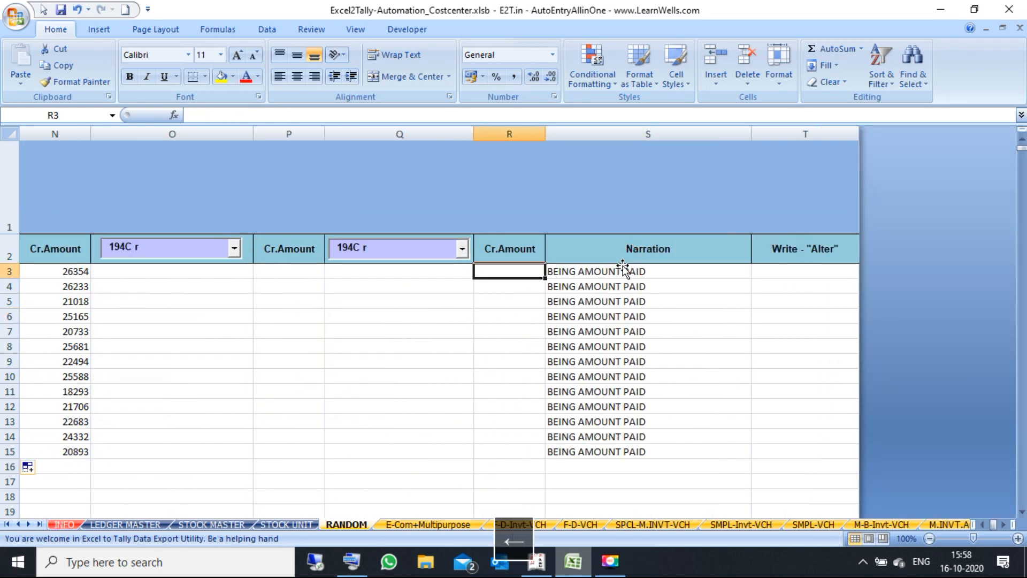
pyautogui.press('Home')
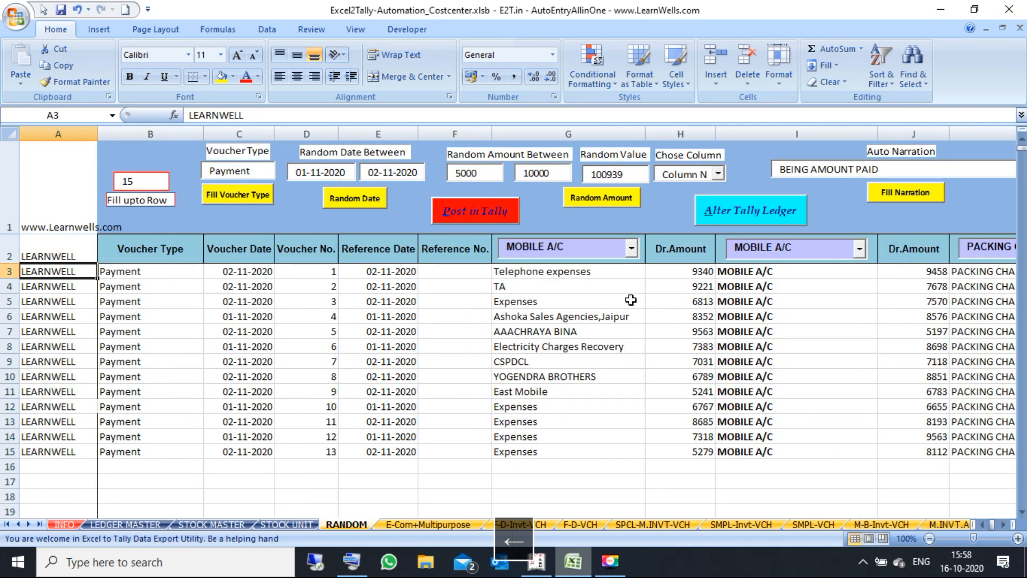
pyautogui.click(631, 300)
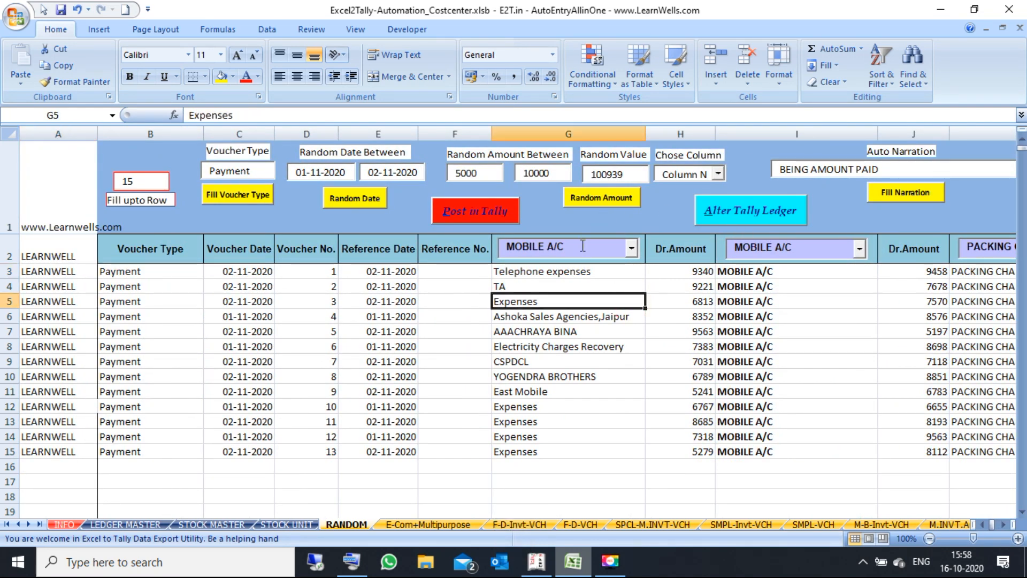
pyautogui.click(536, 561)
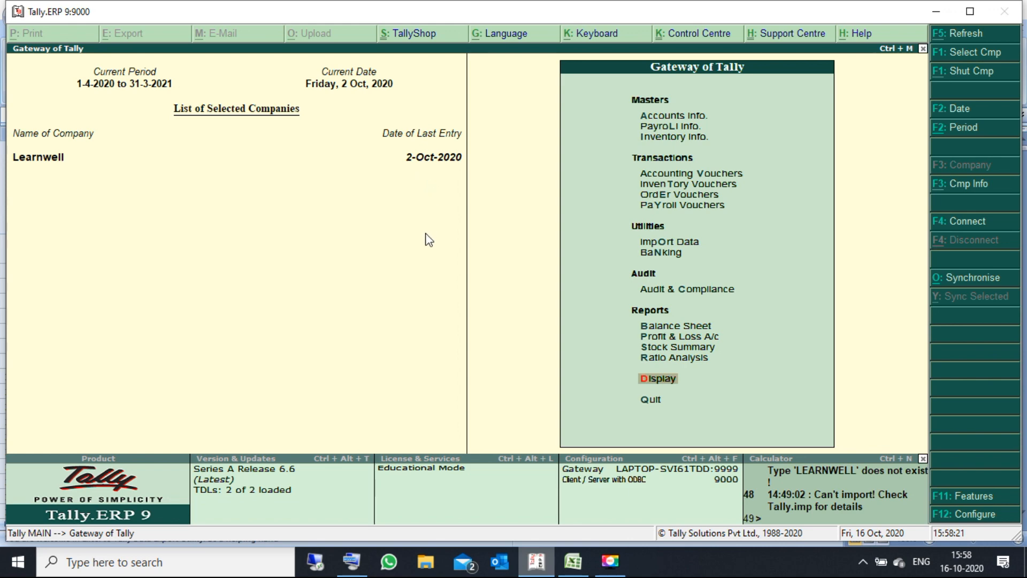
# Step: Minimize Tally, verify the dates in C3:C15, and post the 13 vouchers with Post in Tally
pyautogui.click(934, 12)
pyautogui.click(235, 272)
pyautogui.moveTo(235, 273); pyautogui.dragTo(235, 453)
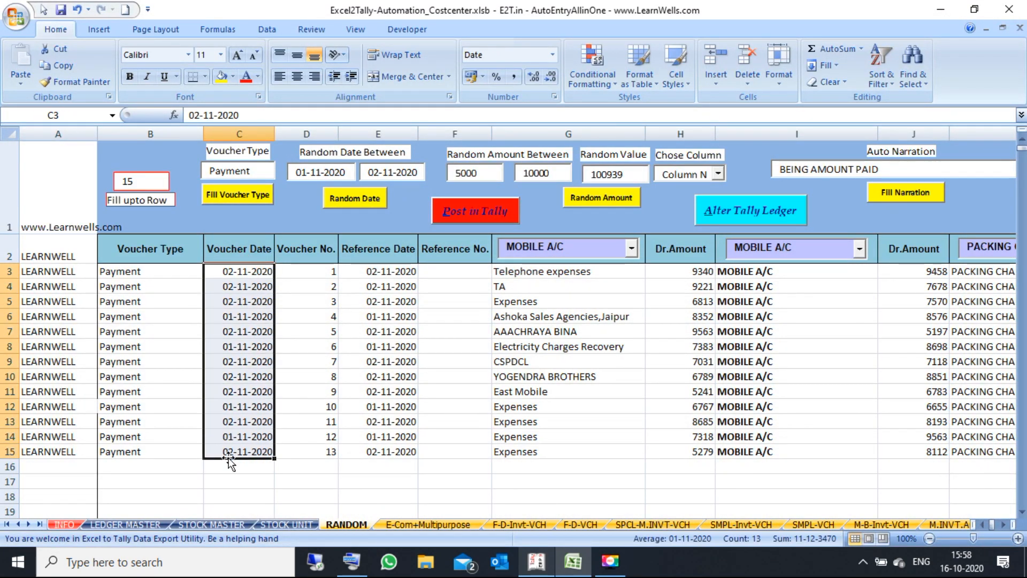
pyautogui.click(469, 359)
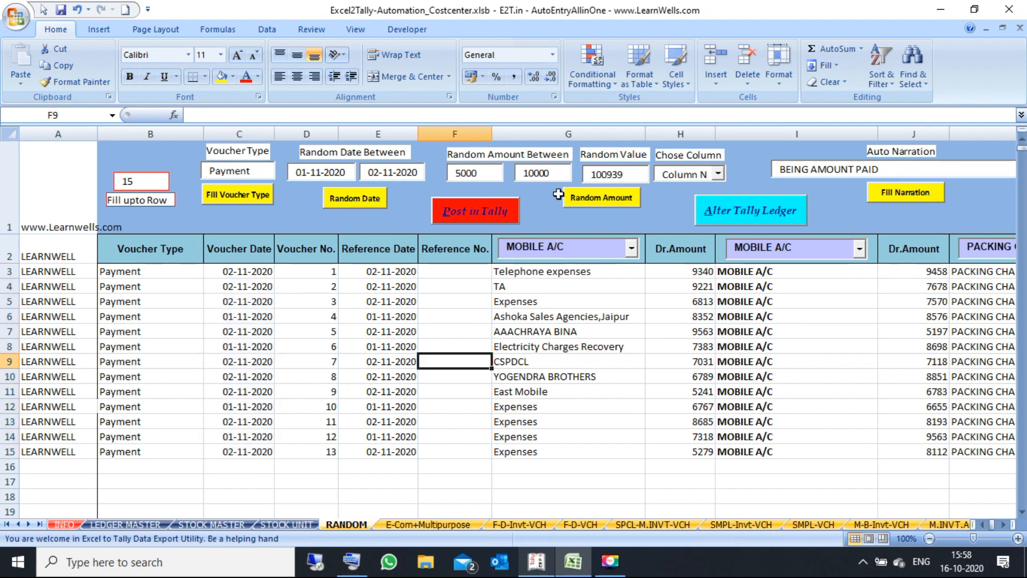
pyautogui.click(489, 214)
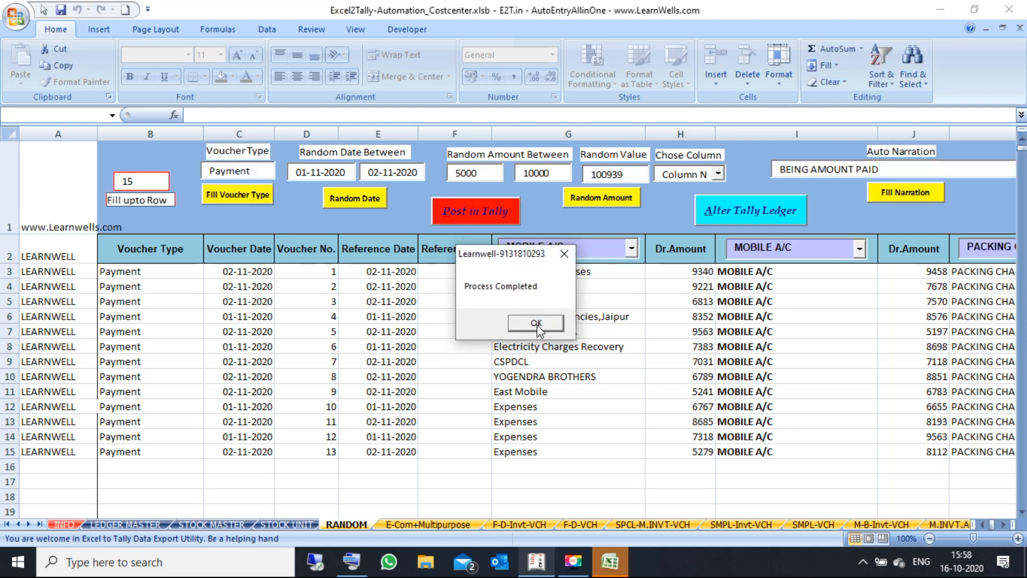
pyautogui.click(536, 324)
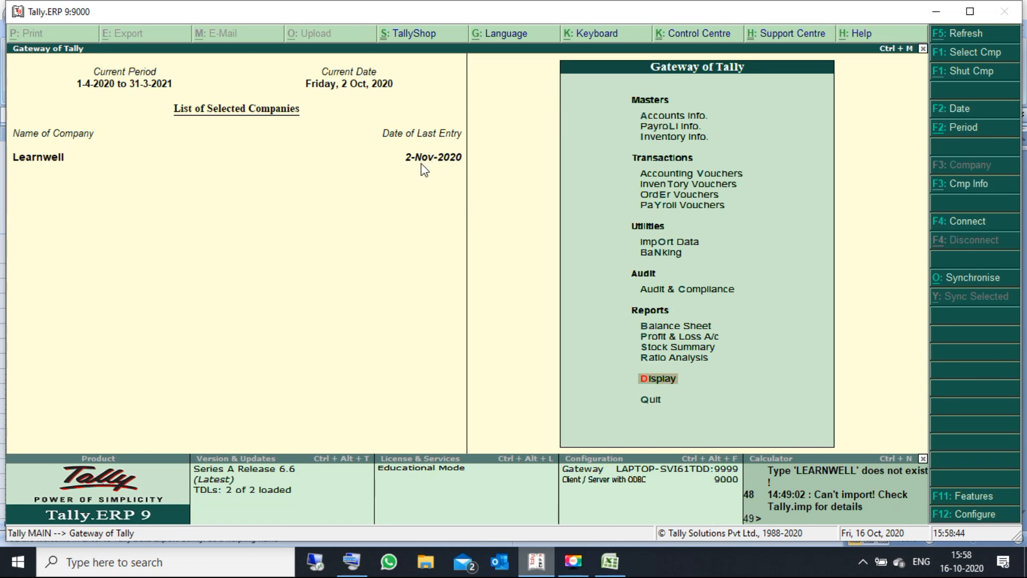
# Step: View Tally's Day Book for 1-Nov-2020 to 2-Nov-2020, inspect the Ashoka Sales Agencies payment, then return to Excel
pyautogui.press('Return')
pyautogui.press('y')
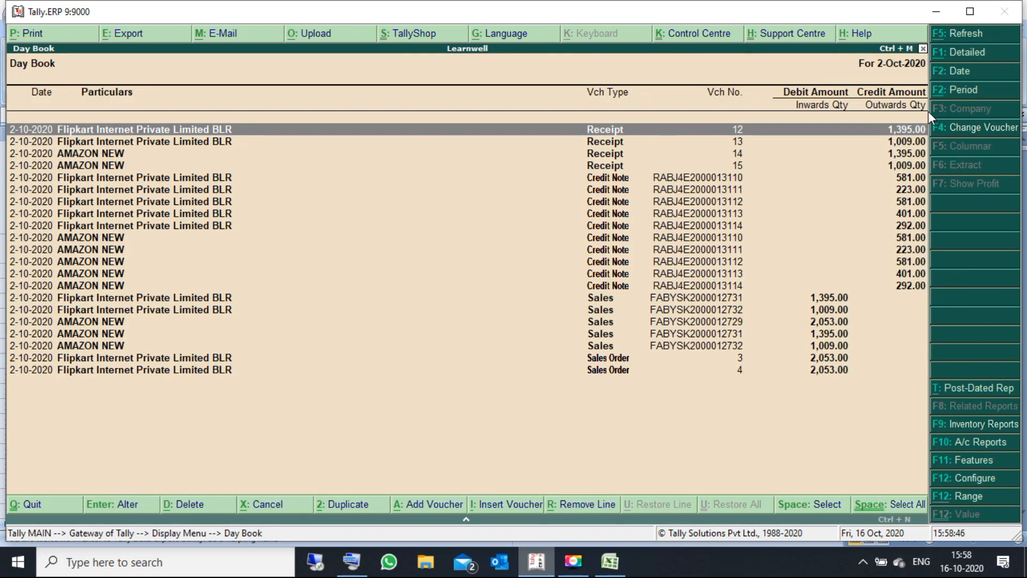
pyautogui.click(963, 90)
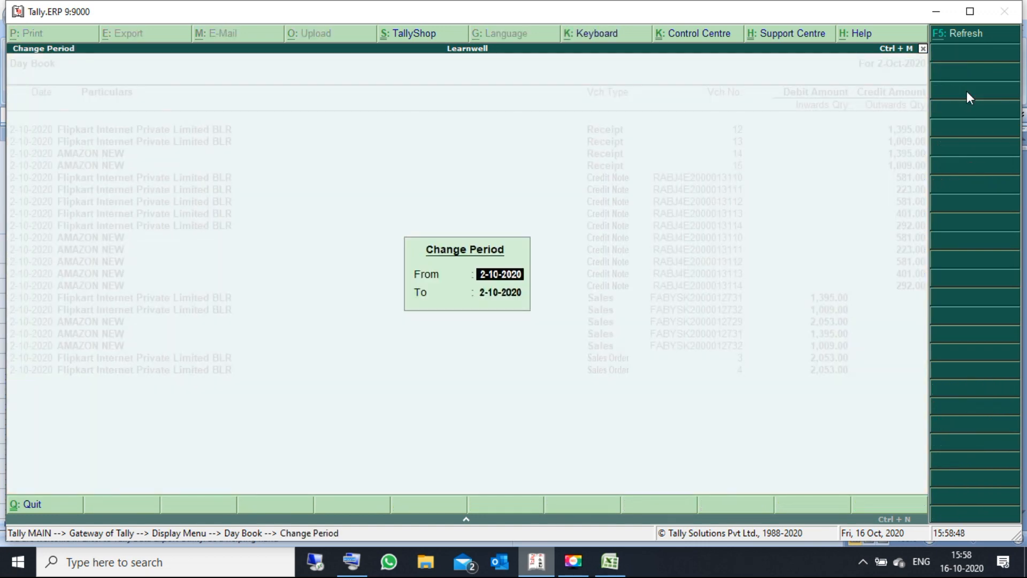
pyautogui.write('1-11')
pyautogui.press('Return')
pyautogui.write('2')
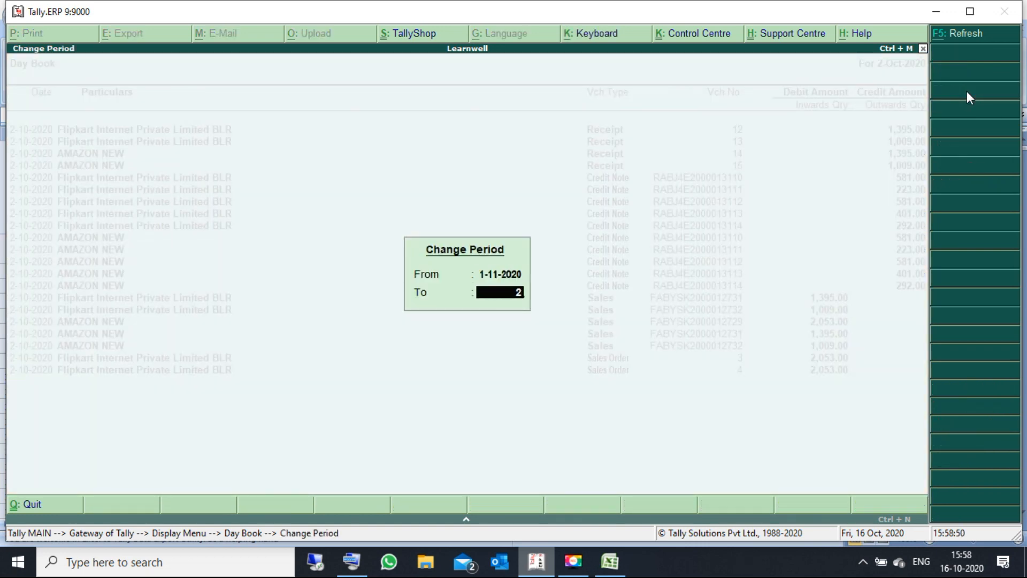
pyautogui.write('.11')
pyautogui.press('Return')
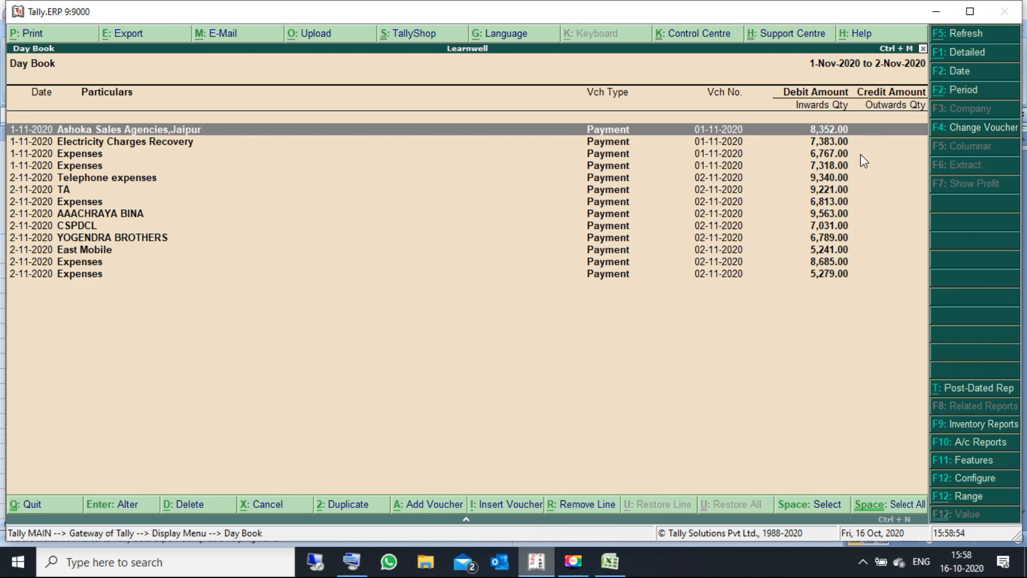
pyautogui.press('Return')
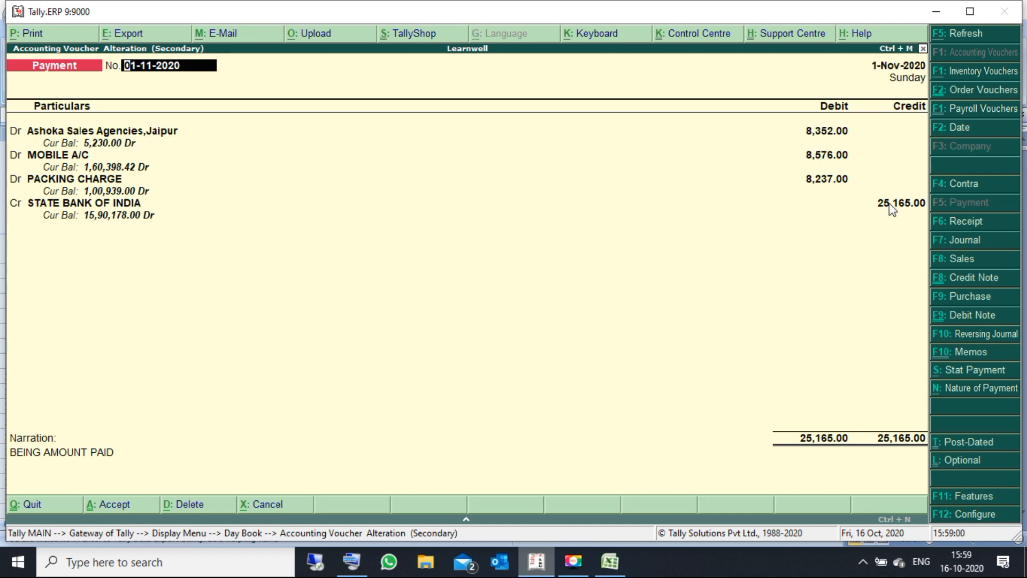
pyautogui.click(618, 561)
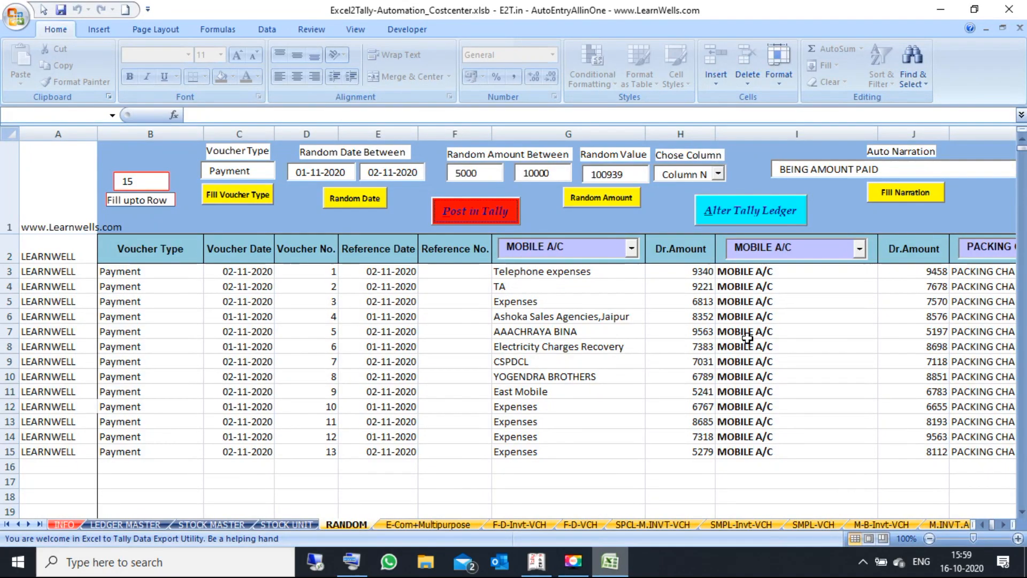
pyautogui.click(806, 302)
pyautogui.press('Right')
pyautogui.press('Right')
pyautogui.press('Right')
pyautogui.press('Right')
pyautogui.press('Right')
pyautogui.press('Right')
pyautogui.press('Right')
pyautogui.press('Right')
pyautogui.press('Right')
pyautogui.press('Right')
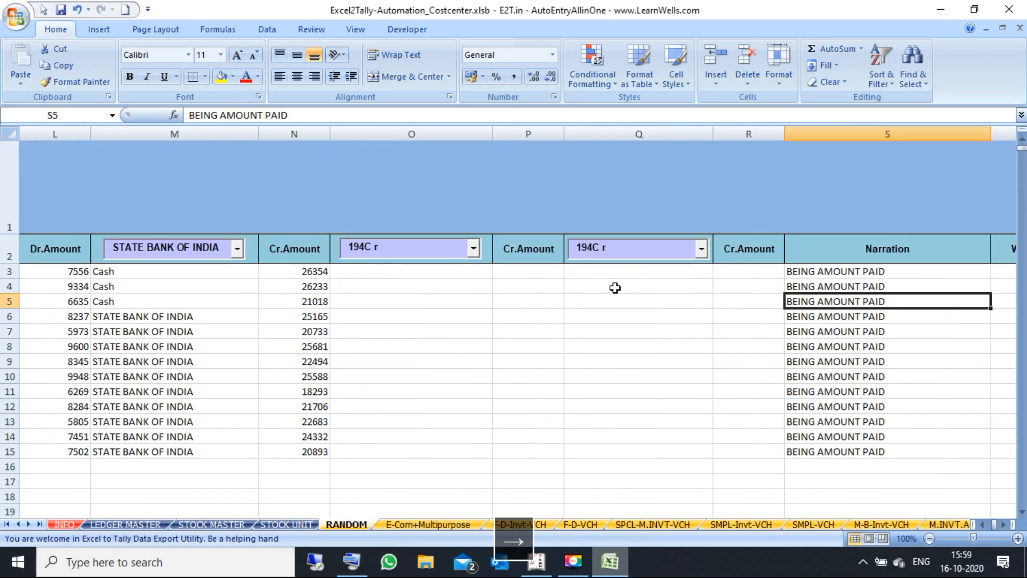
pyautogui.moveTo(589, 282); pyautogui.dragTo(603, 360)
pyautogui.click(433, 271)
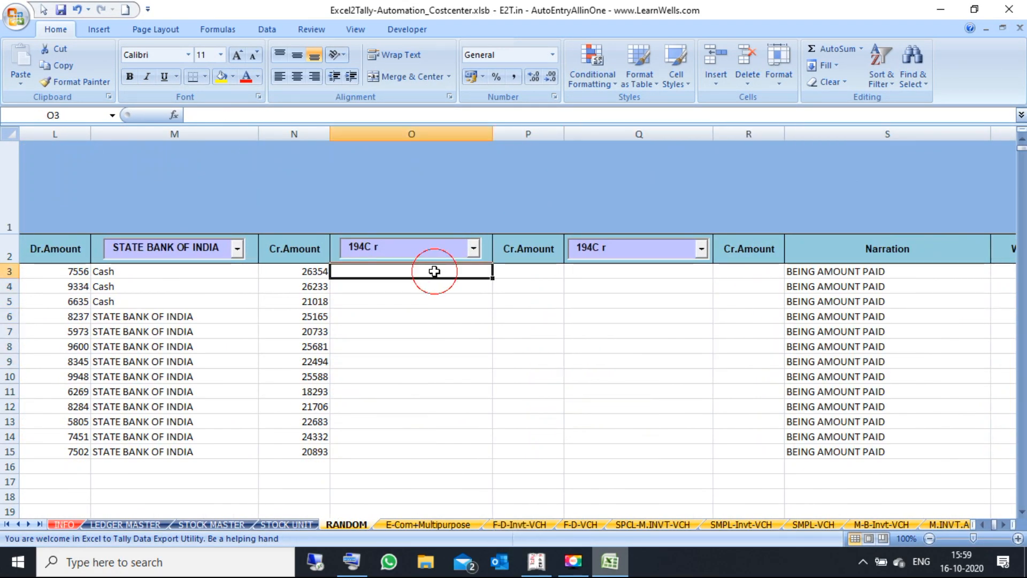
pyautogui.press('Left')
pyautogui.press('Left')
pyautogui.press('Left')
pyautogui.press('Left')
pyautogui.press('Left')
pyautogui.press('Left')
pyautogui.press('Left')
pyautogui.press('Left')
pyautogui.press('Left')
pyautogui.press('Left')
pyautogui.press('Left')
pyautogui.press('Left')
pyautogui.press('Left')
pyautogui.press('Left')
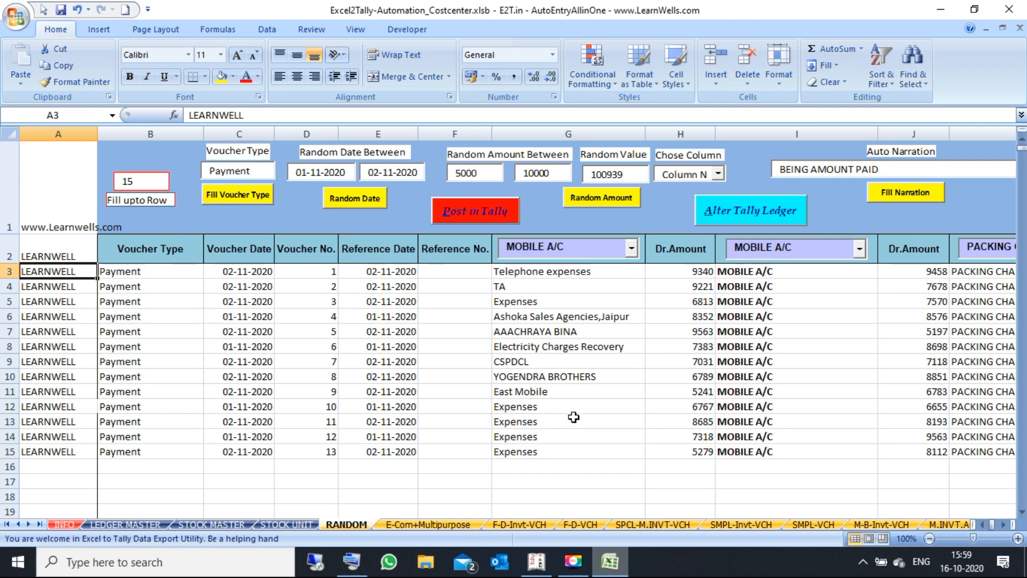
# Step: On the E-Com+Multipurpose sheet, move along row 11 from item columns through to the round-off calculations
pyautogui.click(422, 524)
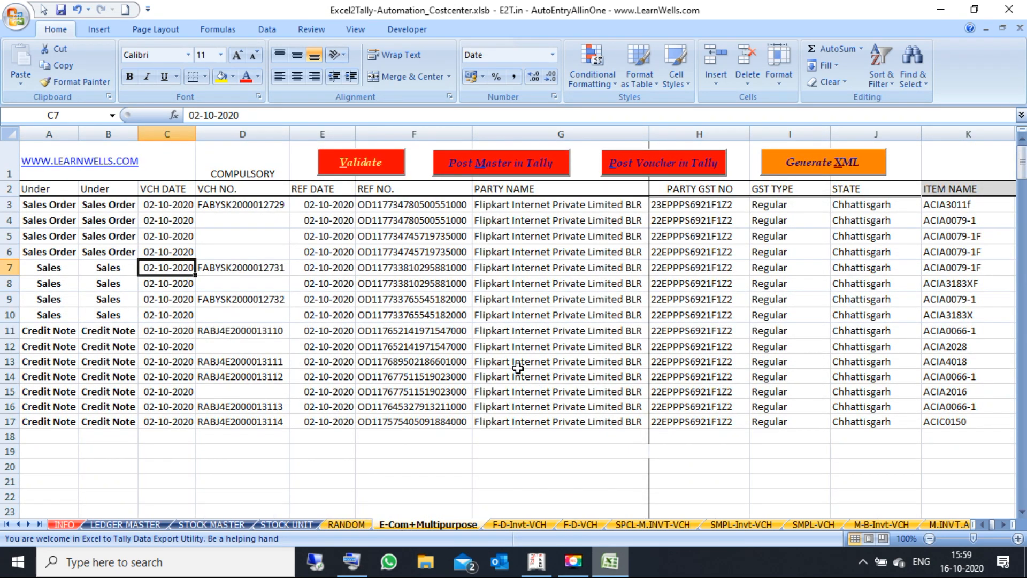
pyautogui.click(443, 328)
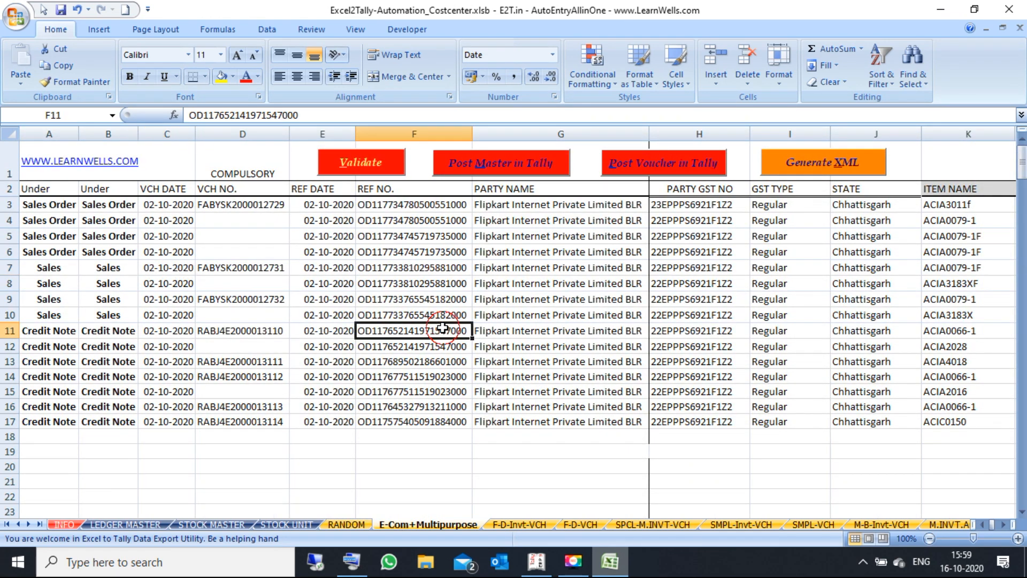
pyautogui.press('Right')
pyautogui.press('Right')
pyautogui.press('Right')
pyautogui.press('Right')
pyautogui.press('Right')
pyautogui.press('Right')
pyautogui.press('Right')
pyautogui.press('Right')
pyautogui.press('Right')
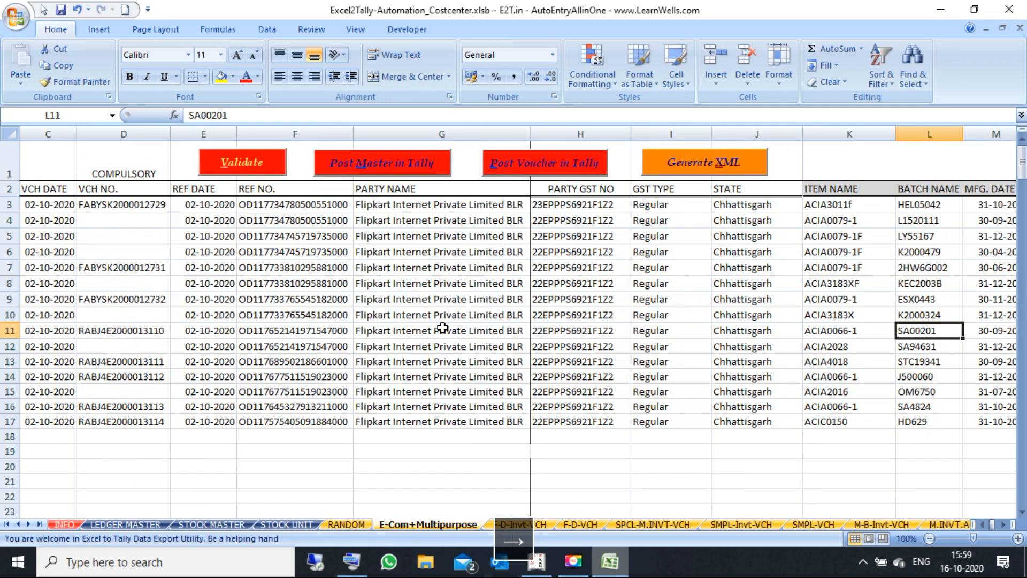
pyautogui.press('Right')
pyautogui.press('Right')
pyautogui.press('Right')
pyautogui.press('Right')
pyautogui.press('Right')
pyautogui.press('Right')
pyautogui.press('Right')
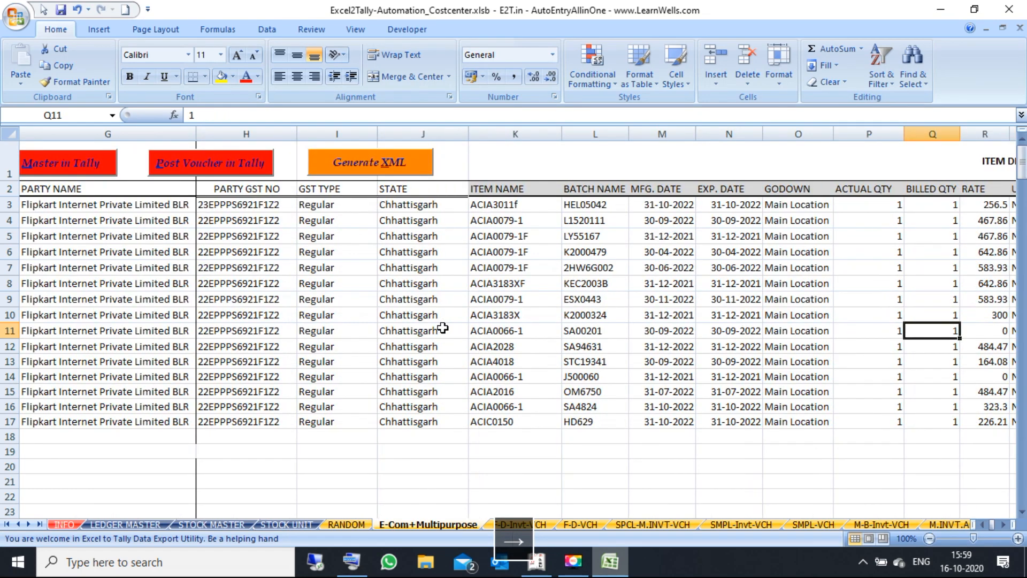
pyautogui.press('Right')
pyautogui.press('Right')
pyautogui.press('Right')
pyautogui.press('Right')
pyautogui.press('Right')
pyautogui.press('Right')
pyautogui.press('Right')
pyautogui.press('Right')
pyautogui.press('Right')
pyautogui.press('Right')
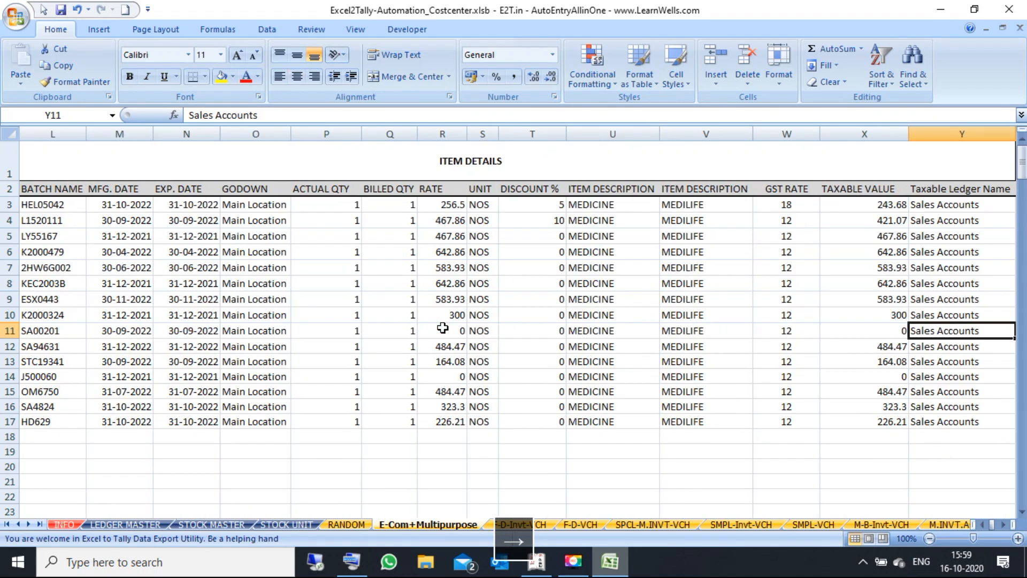
pyautogui.press('Right')
pyautogui.press('Right')
pyautogui.press('Right')
pyautogui.press('Right')
pyautogui.press('Right')
pyautogui.press('Right')
pyautogui.press('Right')
pyautogui.press('Right')
pyautogui.press('Right')
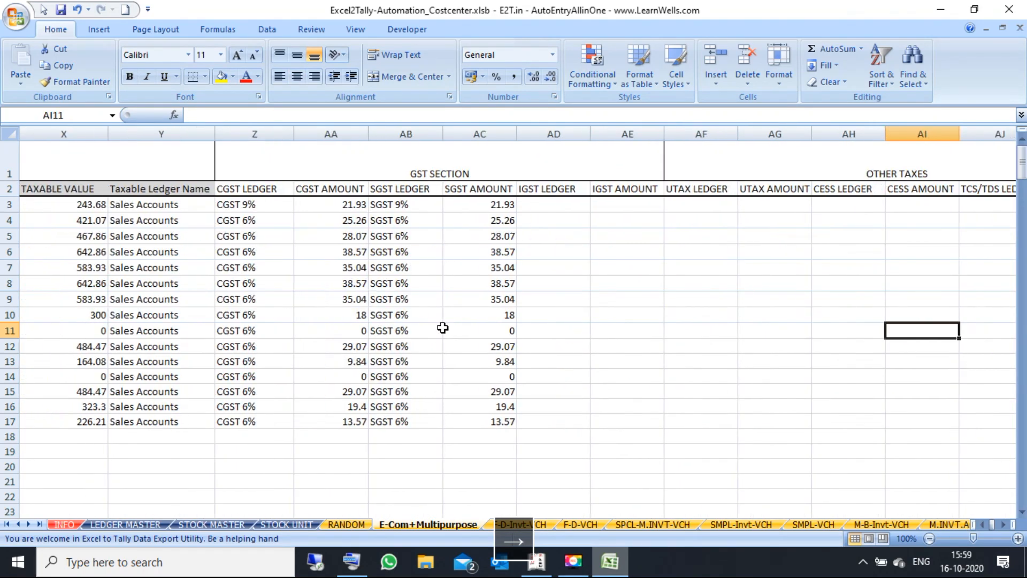
pyautogui.press('Right')
pyautogui.press('Right')
pyautogui.press('Right')
pyautogui.press('Right')
pyautogui.press('Right')
pyautogui.press('Right')
pyautogui.press('Right')
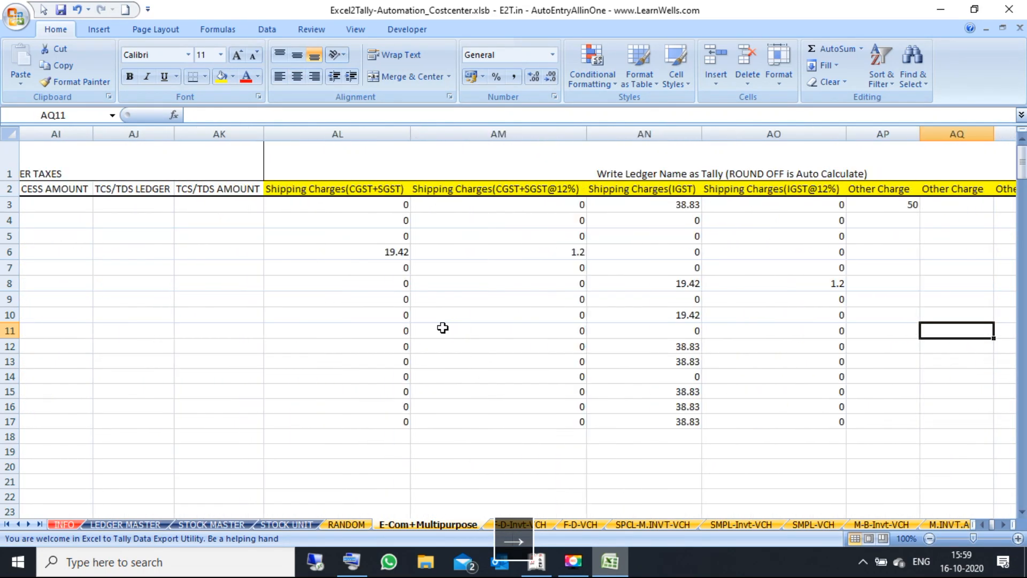
pyautogui.press('Right')
pyautogui.press('Right')
pyautogui.press('Right')
pyautogui.press('Right')
pyautogui.press('Right')
pyautogui.press('Right')
pyautogui.press('Right')
pyautogui.press('Right')
pyautogui.press('Right')
pyautogui.press('Right')
pyautogui.press('Right')
pyautogui.press('Right')
pyautogui.press('Right')
pyautogui.press('Right')
pyautogui.press('Right')
pyautogui.press('Right')
pyautogui.press('Right')
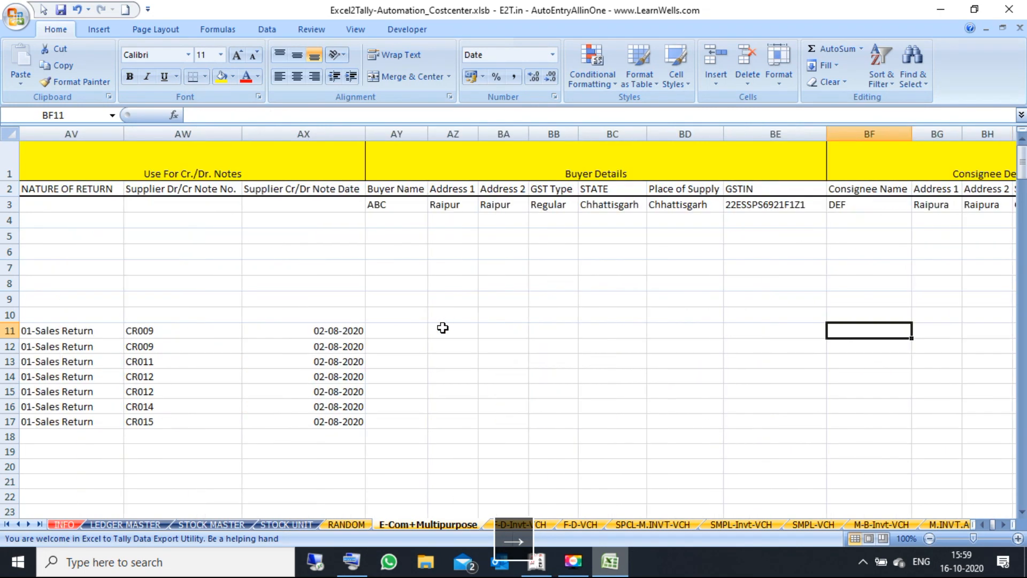
pyautogui.press('Right')
pyautogui.press('Right')
pyautogui.press('Right')
pyautogui.press('Right')
pyautogui.press('Right')
pyautogui.press('Right')
pyautogui.press('Right')
pyautogui.press('Right')
pyautogui.press('Right')
pyautogui.press('Right')
pyautogui.press('Right')
pyautogui.press('Right')
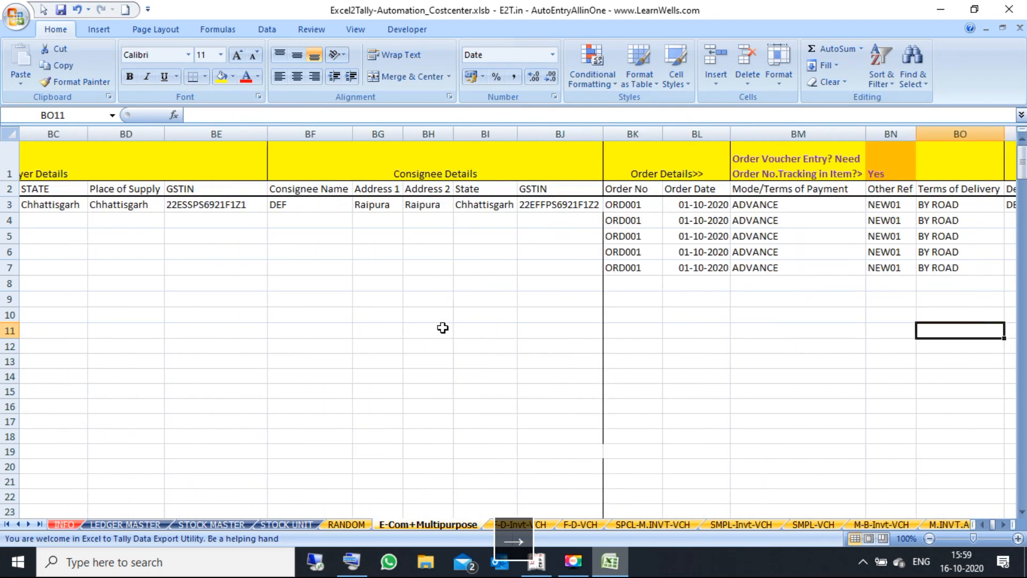
pyautogui.press('Right')
pyautogui.press('Right')
pyautogui.press('Right')
pyautogui.press('Right')
pyautogui.press('Right')
pyautogui.press('Right')
pyautogui.press('Right')
pyautogui.press('Right')
pyautogui.press('Right')
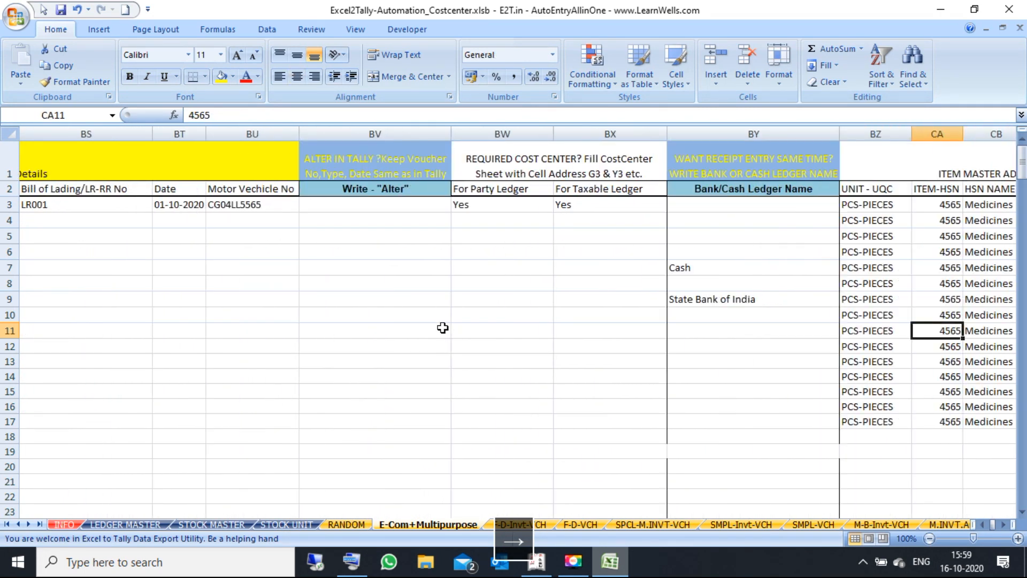
pyautogui.press('Right')
pyautogui.press('Right')
pyautogui.press('Right')
pyautogui.press('Right')
pyautogui.press('Right')
pyautogui.press('Right')
pyautogui.press('Right')
pyautogui.press('Right')
pyautogui.press('Right')
pyautogui.press('Right')
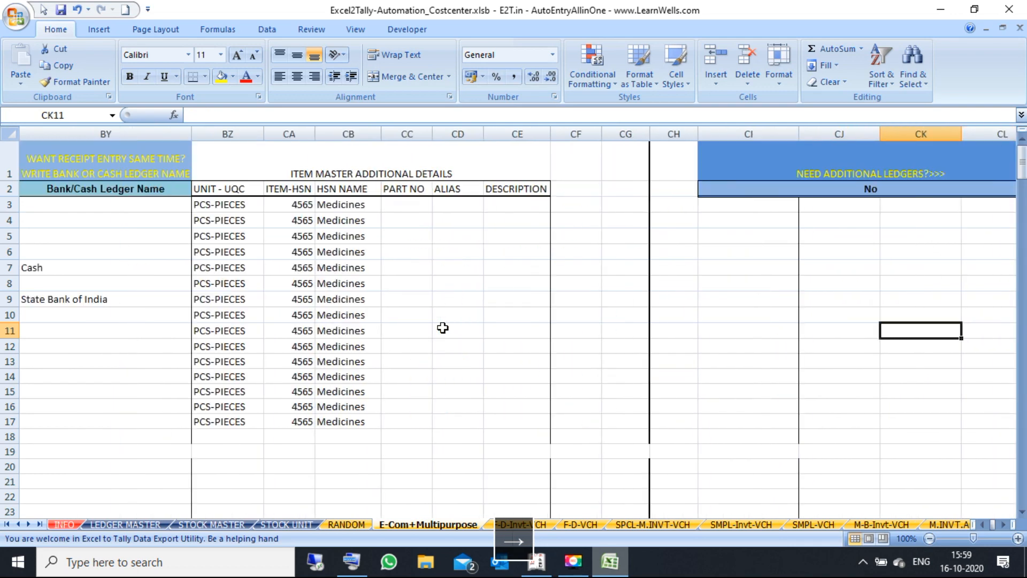
pyautogui.press('Right')
pyautogui.press('Right')
pyautogui.press('Right')
pyautogui.press('Right')
pyautogui.press('Right')
pyautogui.press('Right')
pyautogui.press('Right')
pyautogui.press('Right')
pyautogui.press('Right')
pyautogui.press('Right')
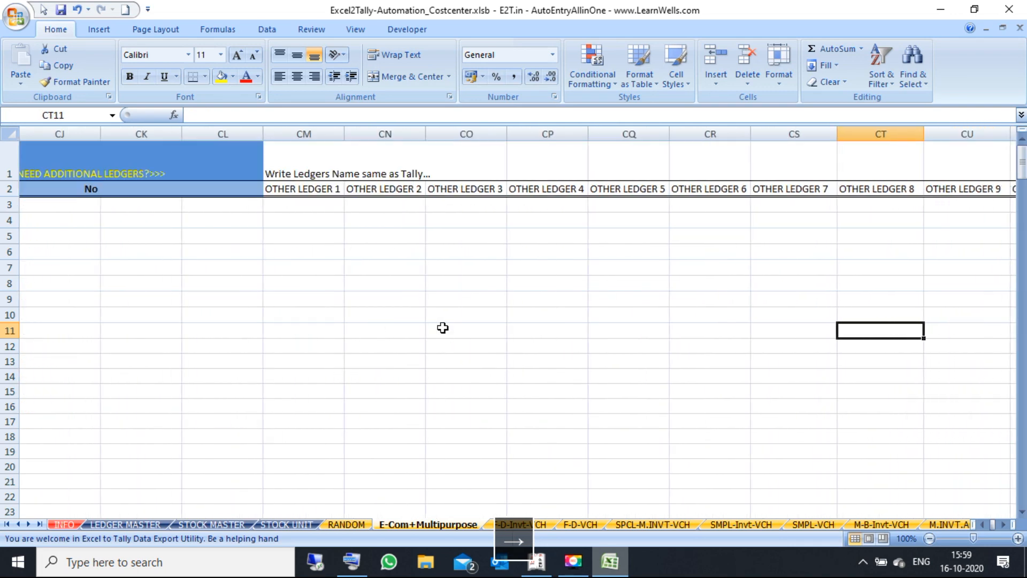
pyautogui.press('Right')
pyautogui.press('Right')
pyautogui.press('Right')
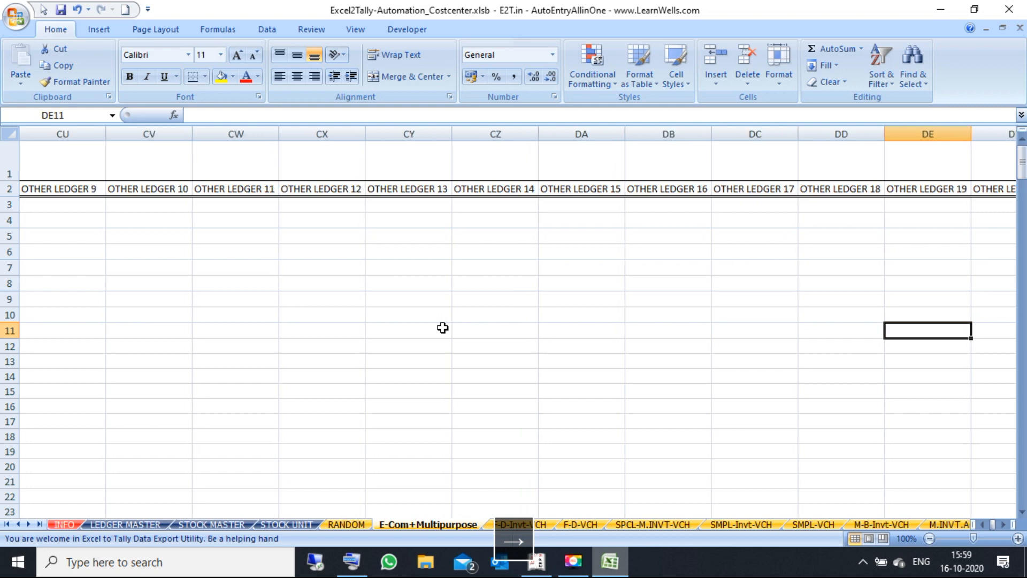
pyautogui.press('Right')
pyautogui.press('Right')
pyautogui.press('Right')
pyautogui.press('Right')
pyautogui.press('Right')
pyautogui.press('Right')
pyautogui.press('Right')
pyautogui.press('Right')
pyautogui.press('Right')
pyautogui.press('Right')
pyautogui.press('Right')
pyautogui.press('Right')
pyautogui.press('Right')
pyautogui.press('Right')
pyautogui.press('Right')
pyautogui.press('Right')
pyautogui.press('Right')
pyautogui.press('Right')
pyautogui.press('Right')
pyautogui.press('Right')
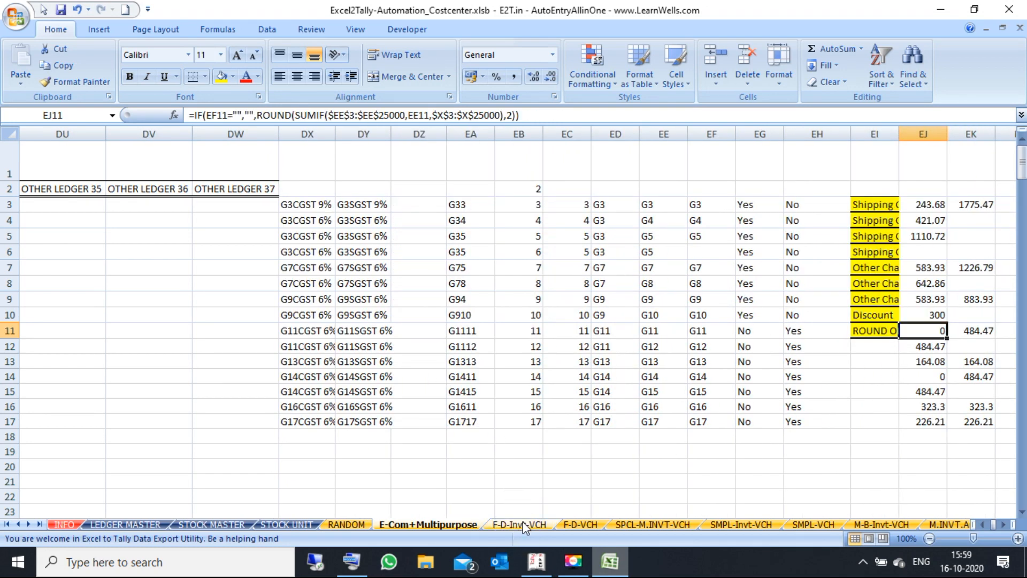
# Step: Page through the sheets F-D-VCH, SPCL-M.INVT-VCH, SMPL-Invt-VCH, SMPL-VCH, M-B-Invt-VCH, M.INVT.Array-VCH and Bank-VCH
pyautogui.click(522, 523)
pyautogui.click(575, 524)
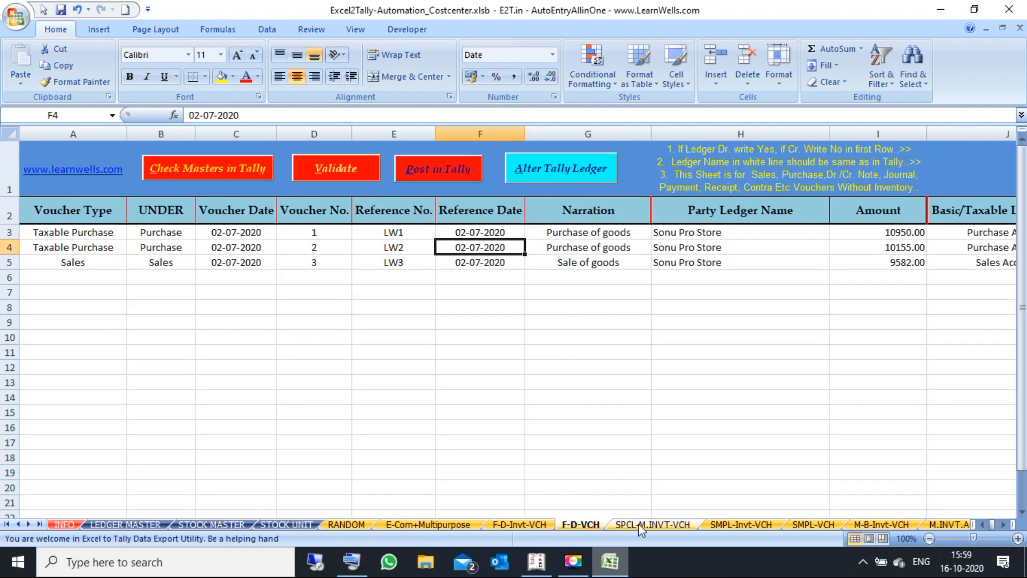
pyautogui.click(638, 523)
pyautogui.click(760, 524)
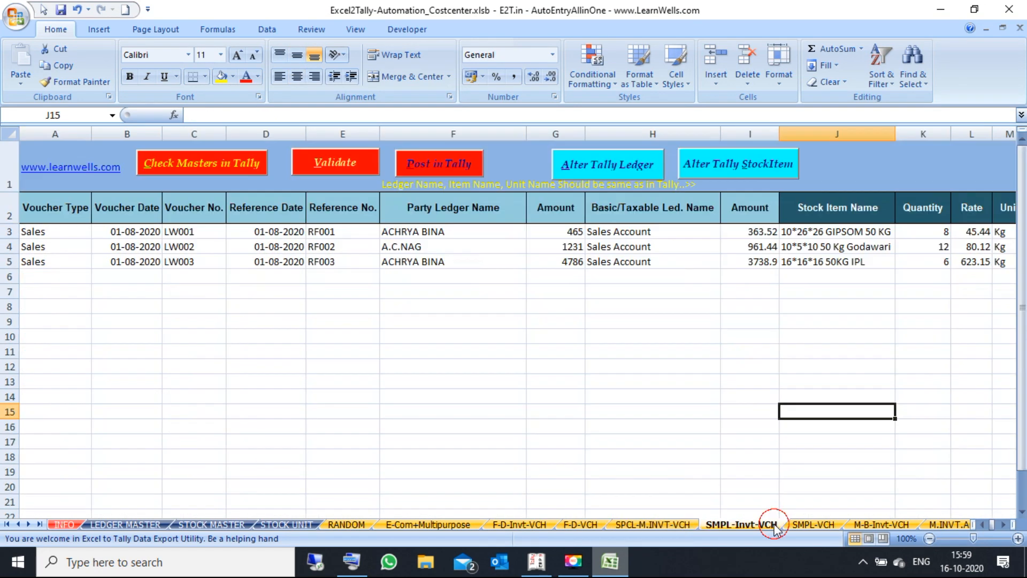
pyautogui.click(813, 524)
pyautogui.click(878, 523)
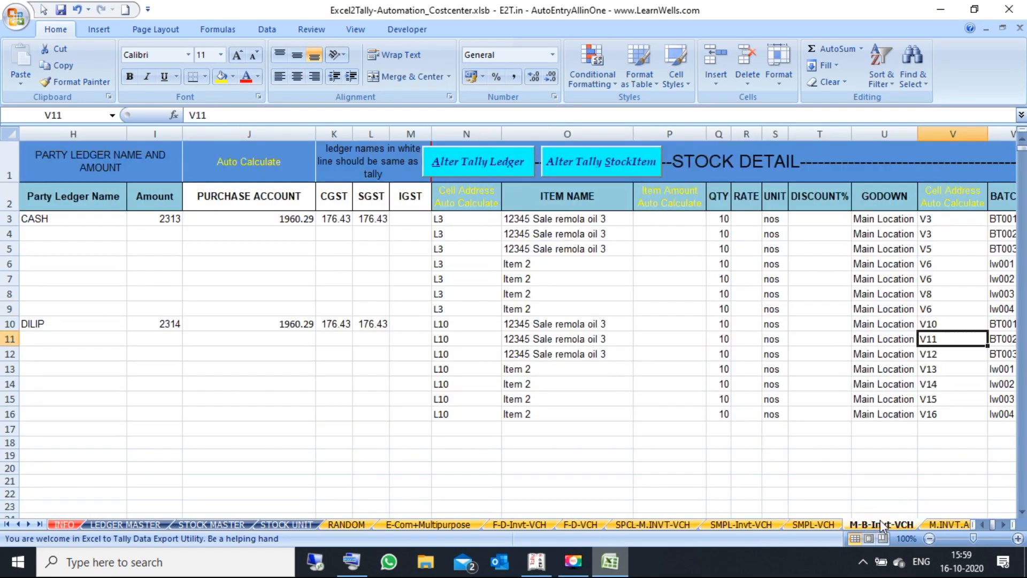
pyautogui.click(940, 524)
pyautogui.click(938, 526)
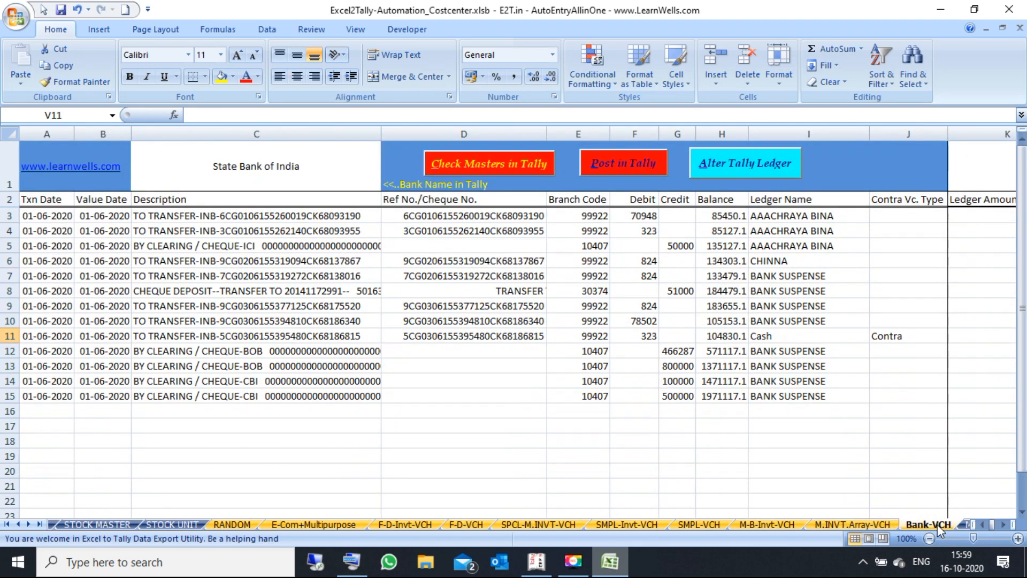
# Step: Scroll the sheet tab bar and open the M-LD VCH ledgers detail sheet
pyautogui.click(1002, 526)
pyautogui.click(1003, 525)
pyautogui.click(1002, 526)
pyautogui.click(1002, 525)
pyautogui.click(1002, 525)
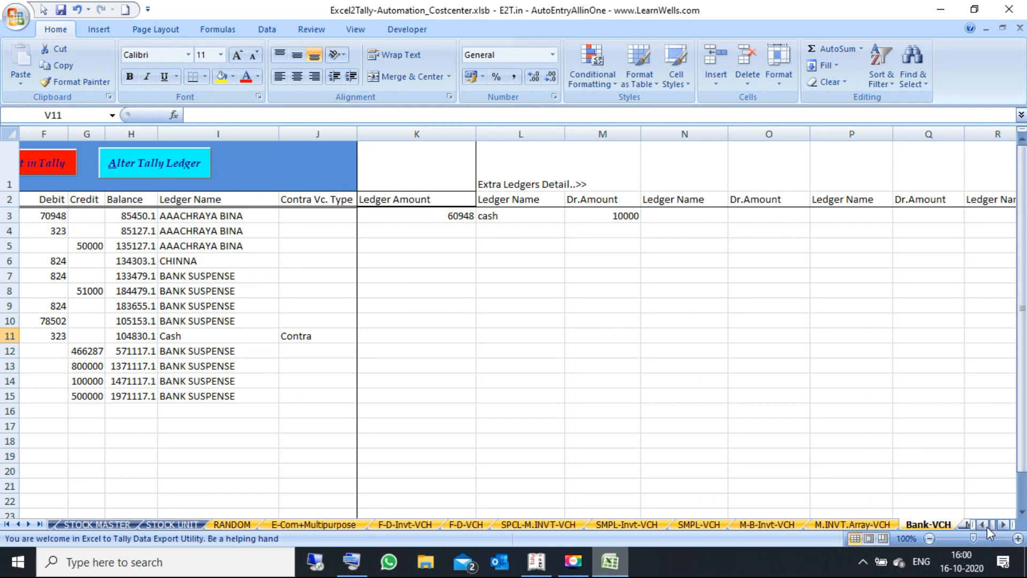
pyautogui.click(984, 526)
pyautogui.click(984, 526)
pyautogui.click(983, 526)
pyautogui.click(984, 525)
pyautogui.click(984, 525)
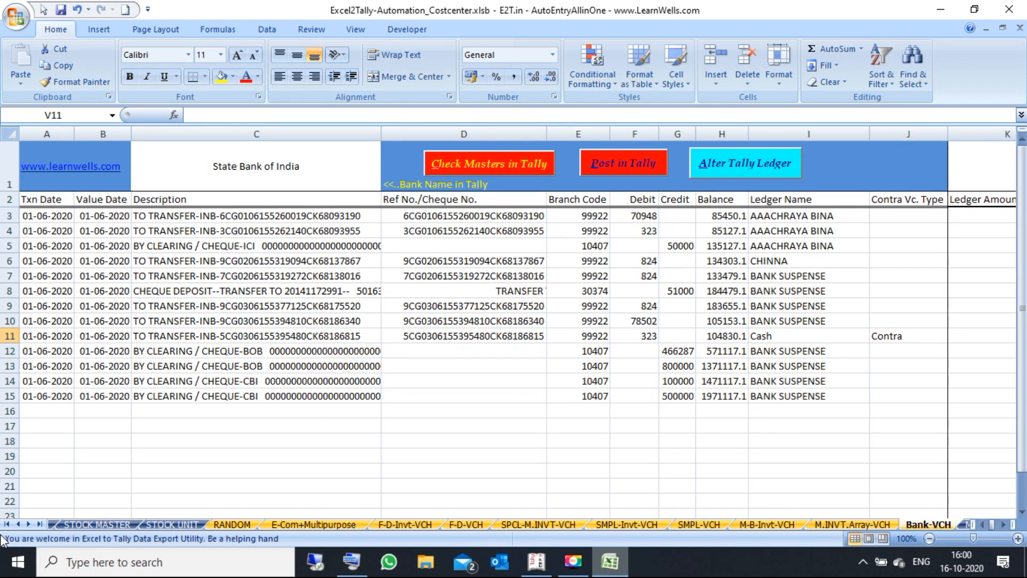
pyautogui.click(29, 523)
pyautogui.click(29, 523)
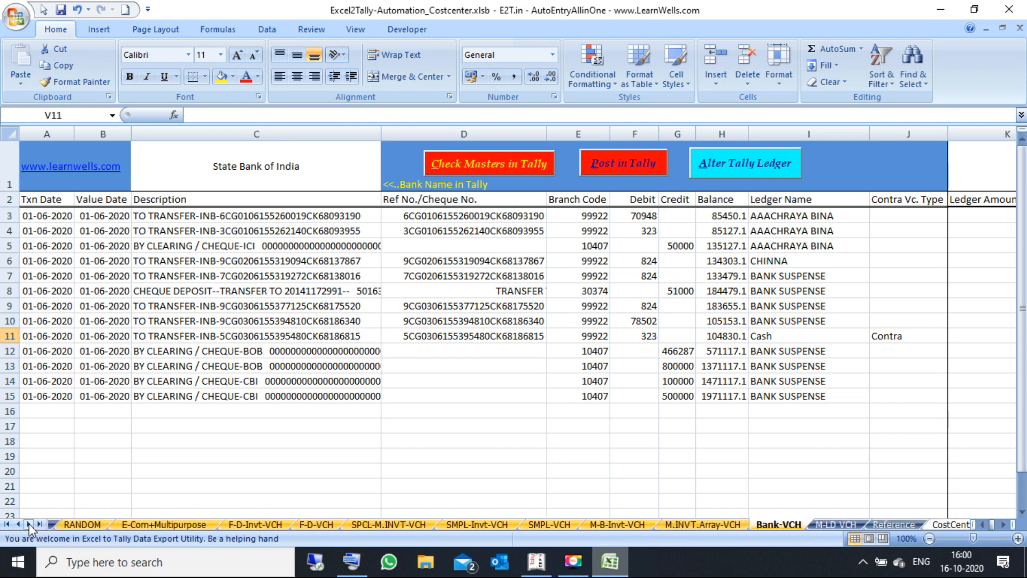
pyautogui.click(827, 523)
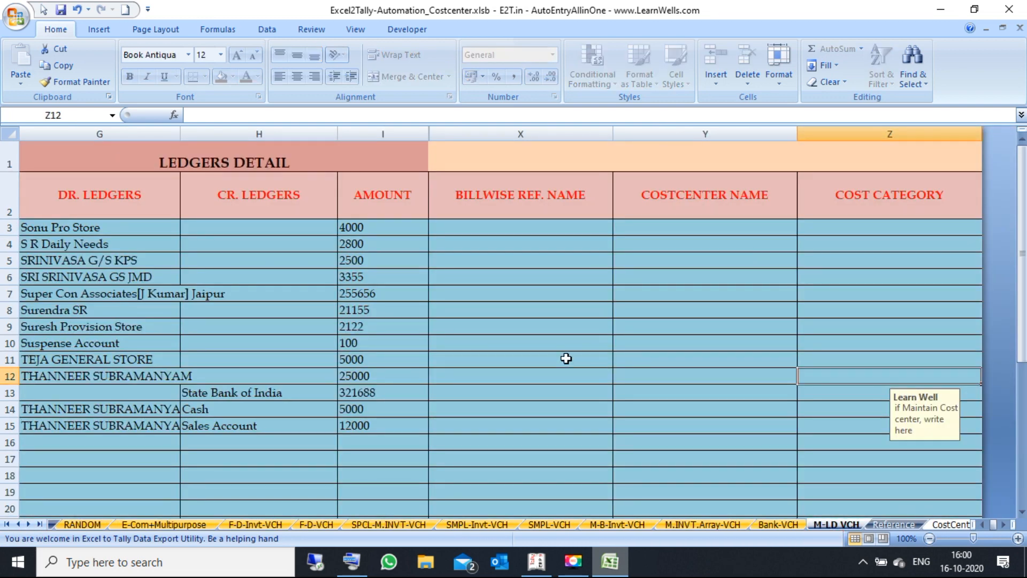
# Step: On M-LD VCH select the debit ledgers in G3:G13, then view the CostCenter and Reference sheets
pyautogui.click(983, 526)
pyautogui.click(983, 525)
pyautogui.click(983, 525)
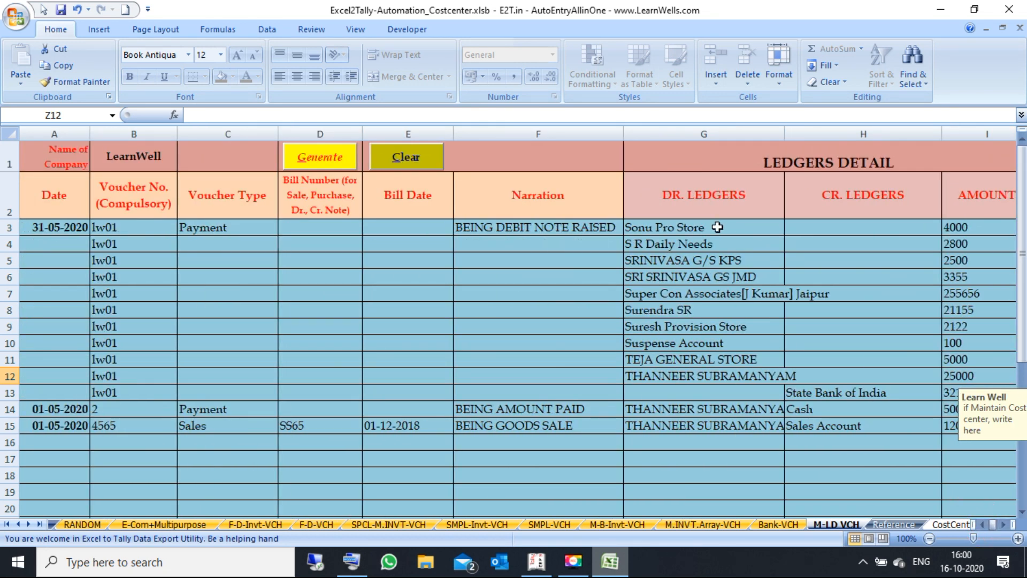
pyautogui.moveTo(700, 228); pyautogui.dragTo(688, 381)
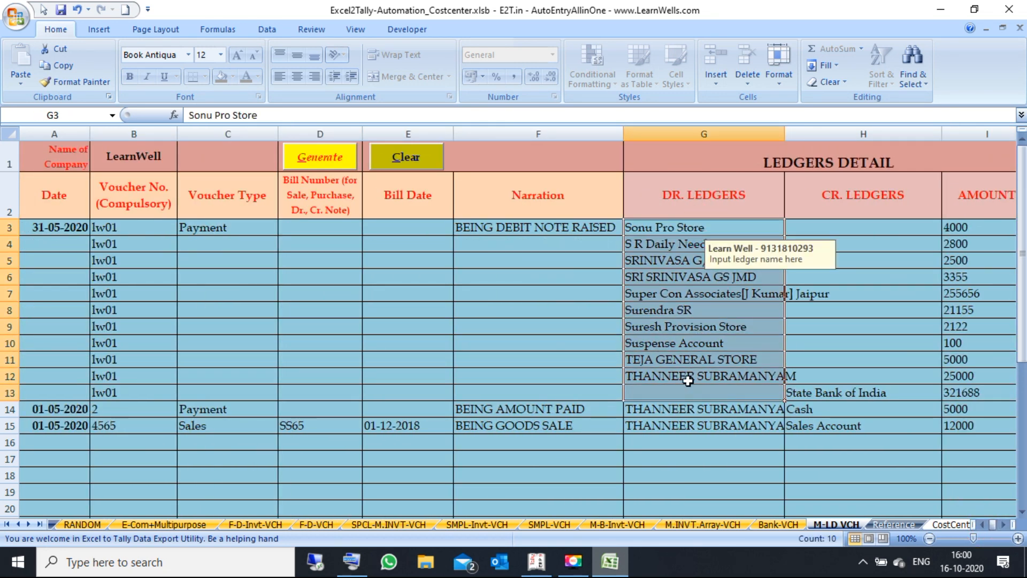
pyautogui.click(606, 377)
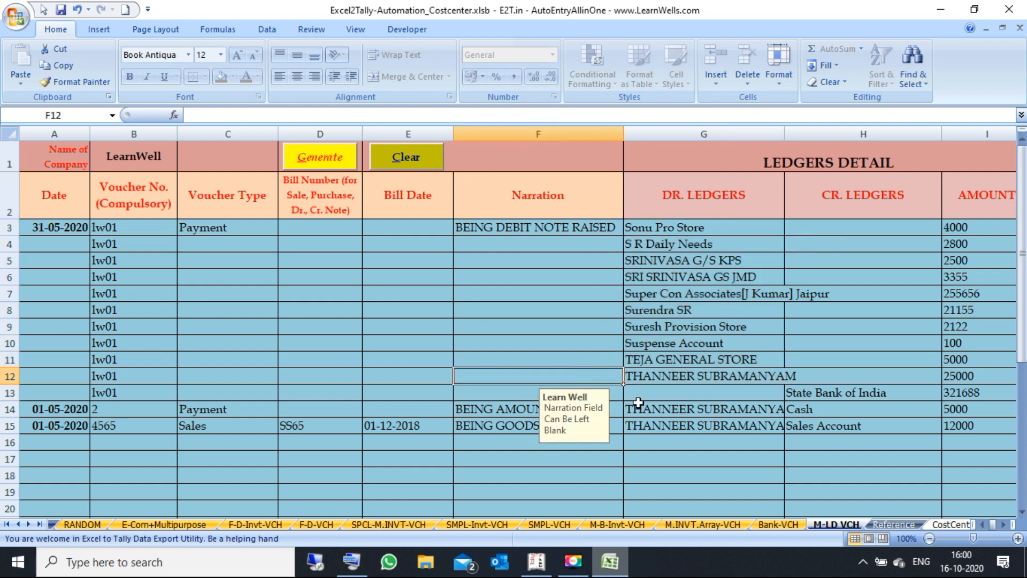
pyautogui.click(945, 525)
pyautogui.click(844, 524)
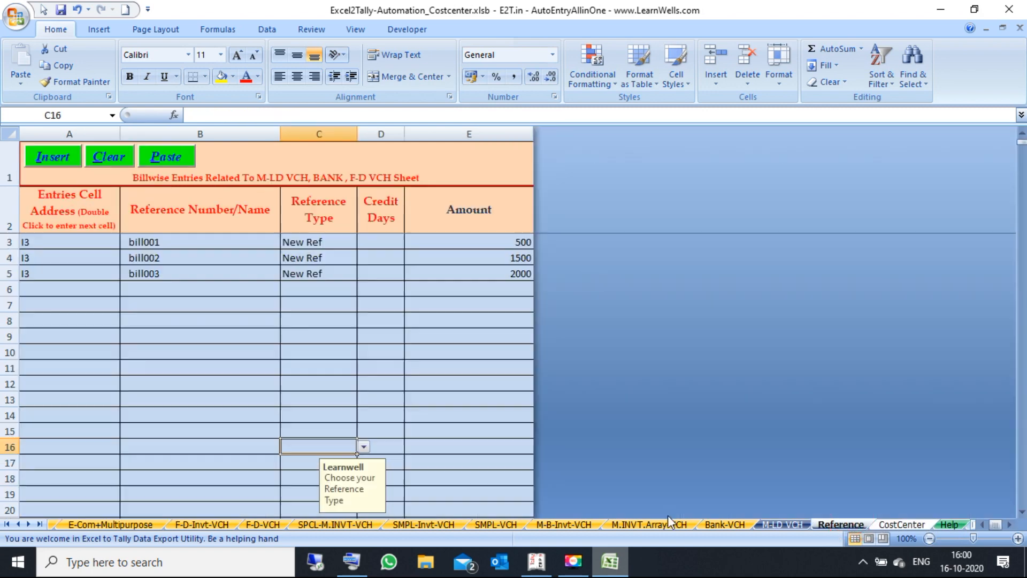
pyautogui.click(19, 525)
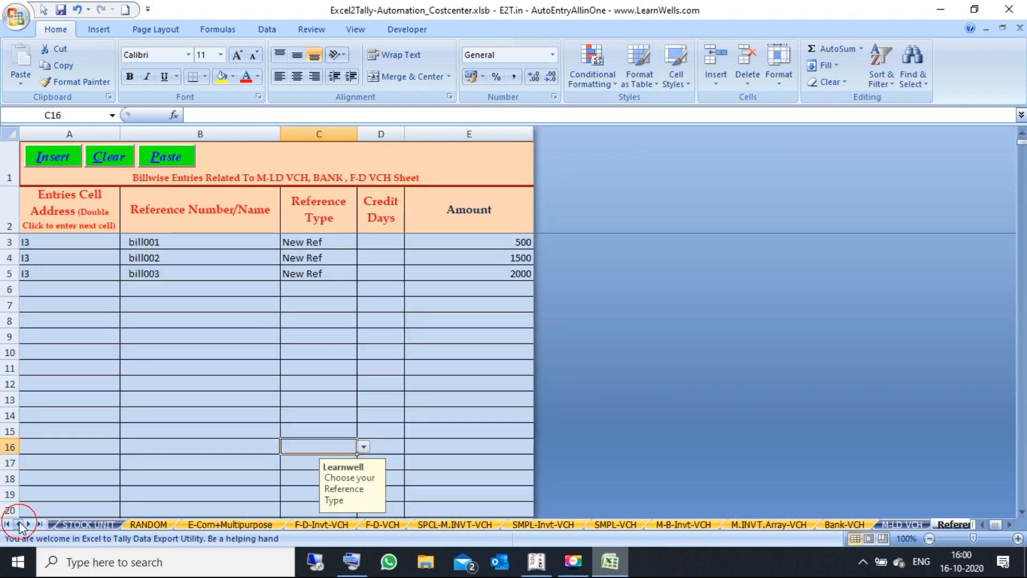
# Step: Switch to the RANDOM sheet and inspect the Telephone expenses, Expenses and STATE BANK OF INDIA ledger cells
pyautogui.click(225, 525)
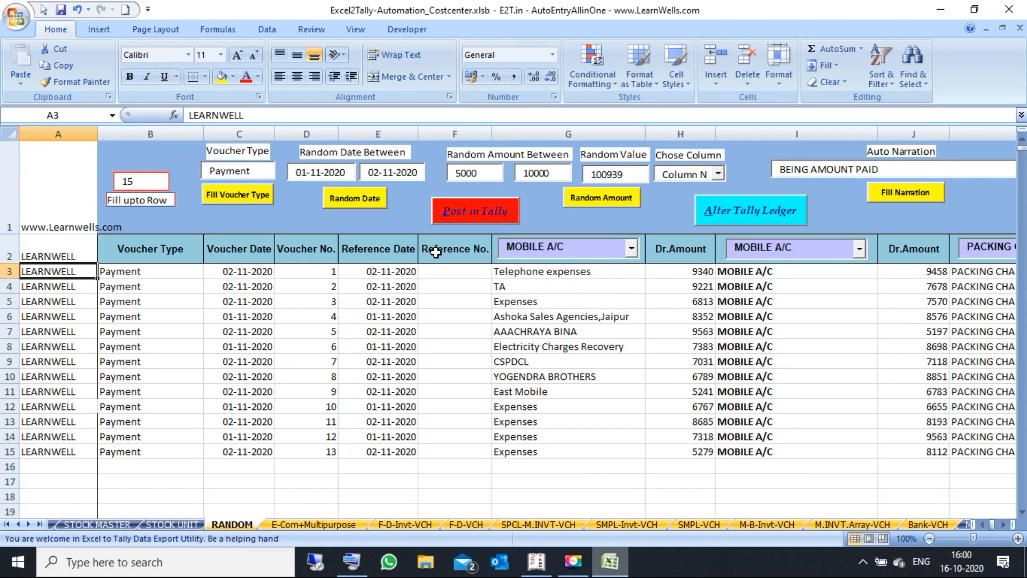
pyautogui.click(568, 298)
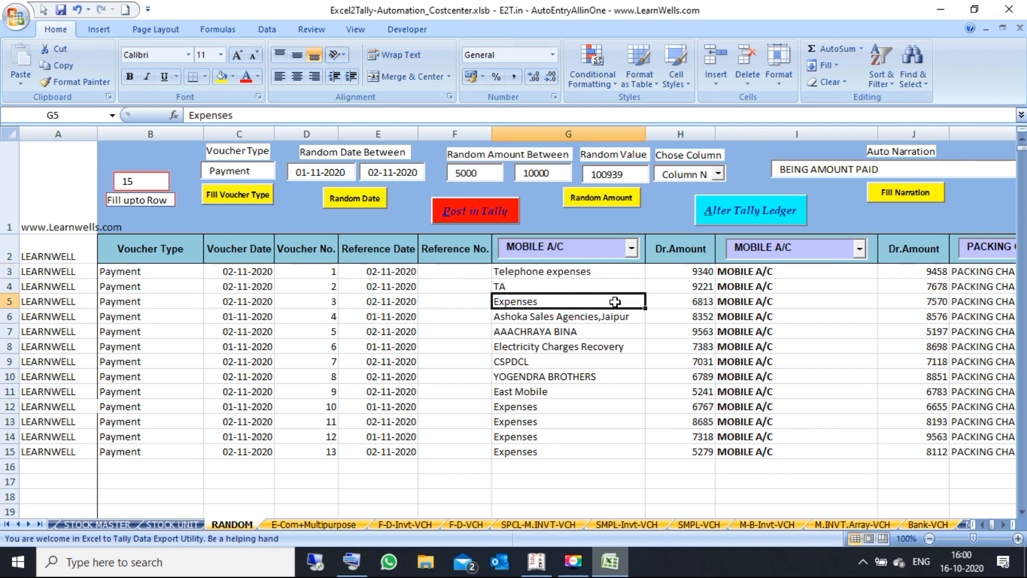
pyautogui.click(568, 273)
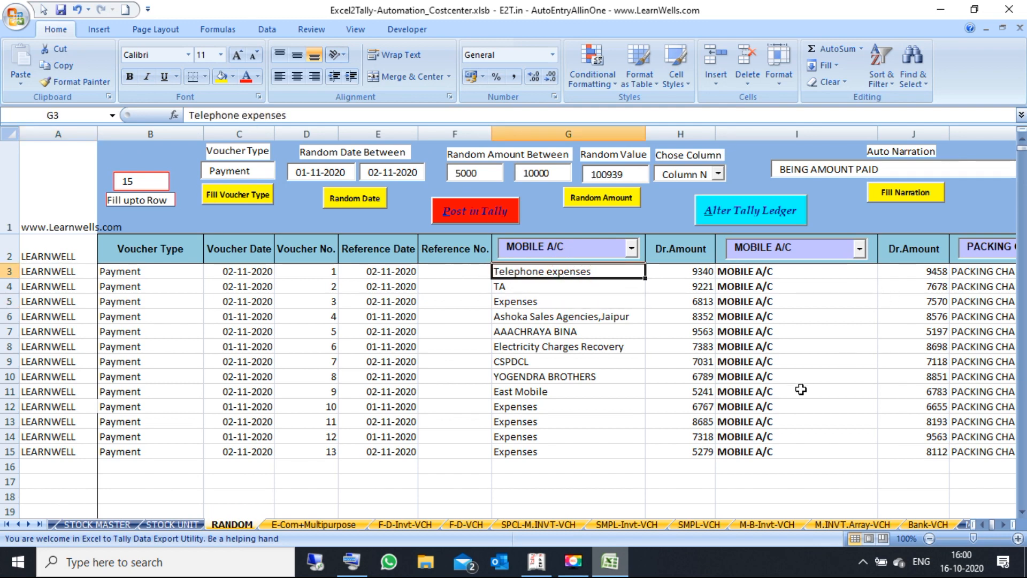
pyautogui.press('Right')
pyautogui.press('Right')
pyautogui.press('Right')
pyautogui.press('Right')
pyautogui.press('Right')
pyautogui.press('Right')
pyautogui.press('Right')
pyautogui.press('Right')
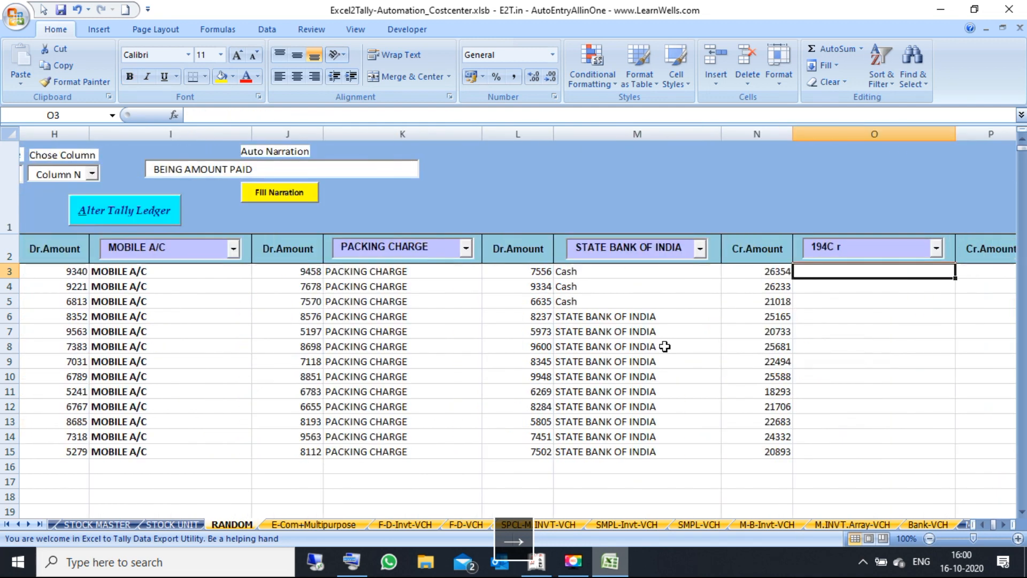
pyautogui.click(641, 316)
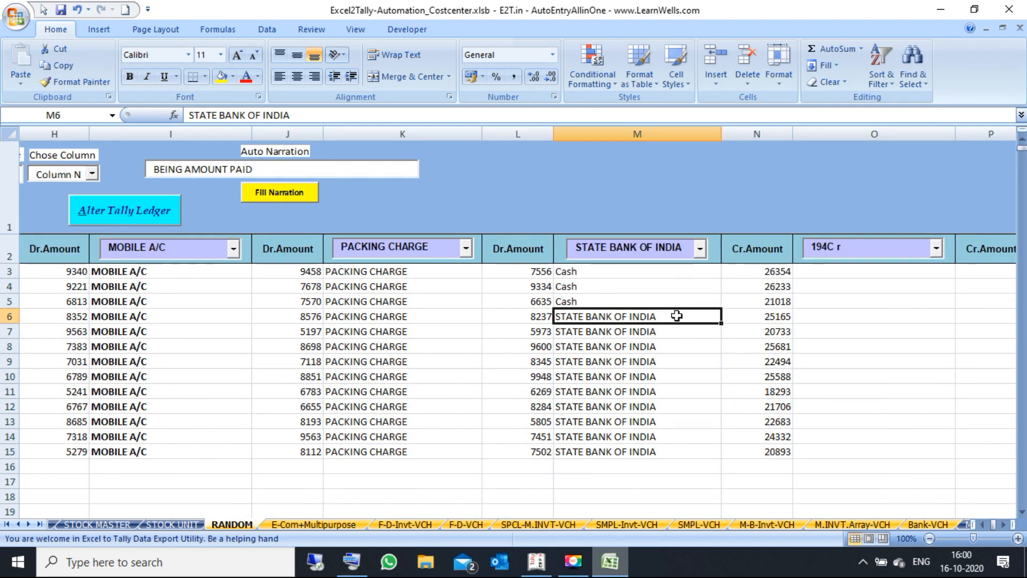
pyautogui.press('Left')
pyautogui.press('Left')
pyautogui.press('Left')
pyautogui.press('Left')
pyautogui.press('Left')
pyautogui.press('Left')
pyautogui.press('Left')
pyautogui.press('Left')
pyautogui.press('Left')
pyautogui.press('Left')
pyautogui.press('Left')
pyautogui.press('Left')
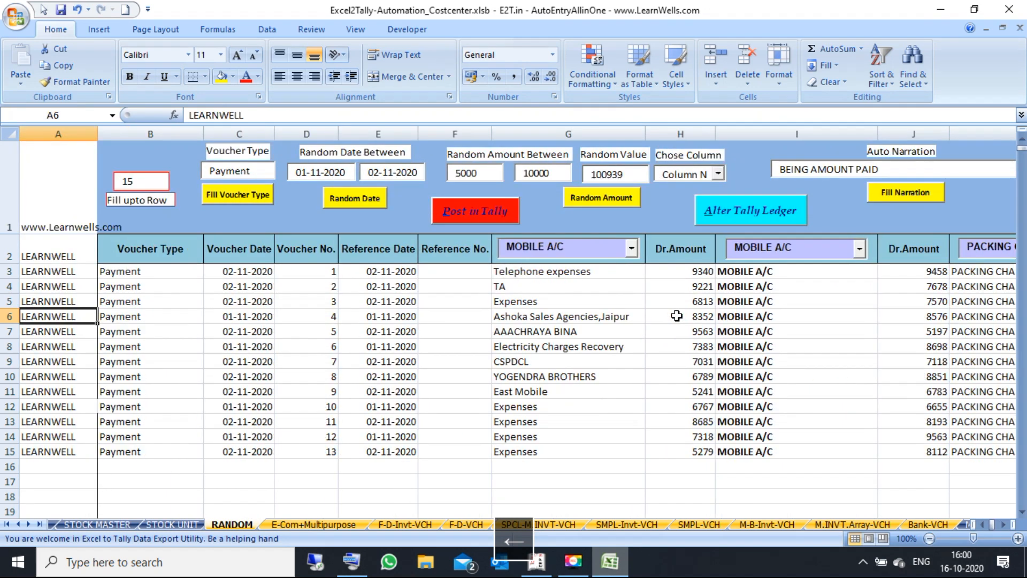
# Step: Look over the CostCenter and Reference sheets, then check the 7318 amount on the RANDOM sheet
pyautogui.click(44, 525)
pyautogui.click(785, 527)
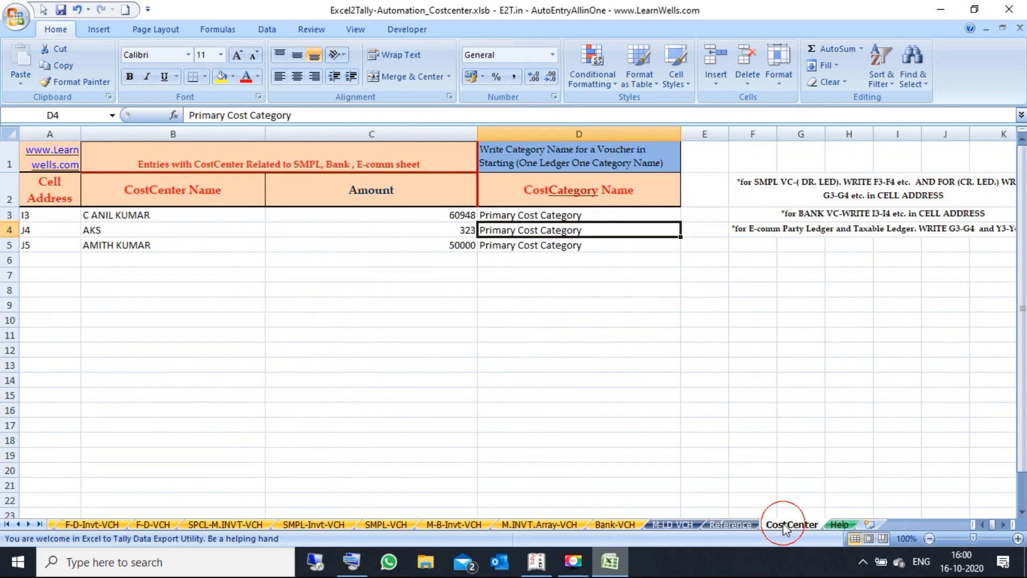
pyautogui.click(532, 361)
pyautogui.click(718, 520)
pyautogui.click(385, 353)
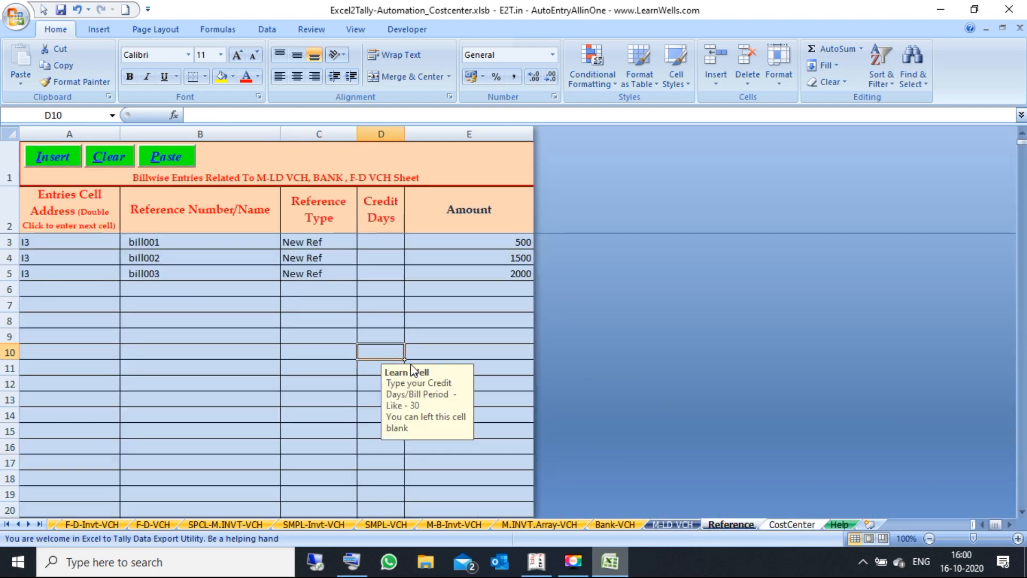
pyautogui.click(8, 524)
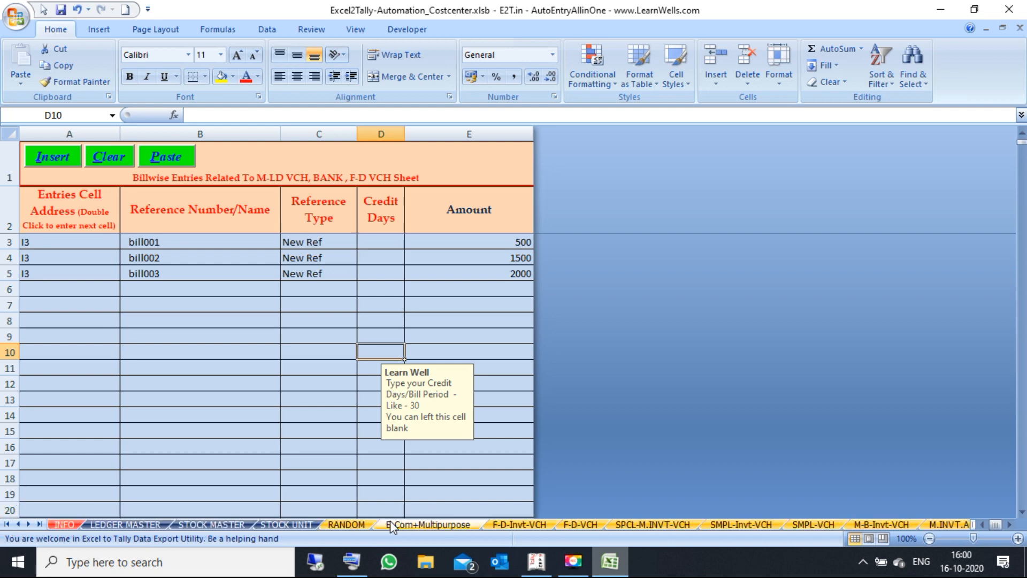
pyautogui.click(360, 527)
pyautogui.click(680, 436)
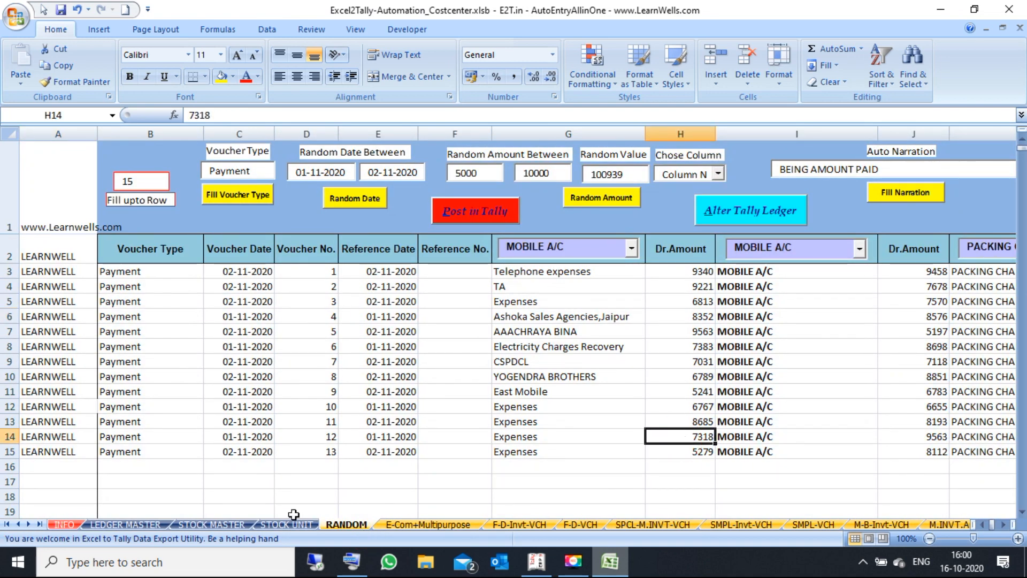
# Step: Browse the LEDGER MASTER, STOCK MASTER and STOCK UNIT sheets, ending on the INFO sheet
pyautogui.click(143, 525)
pyautogui.click(195, 525)
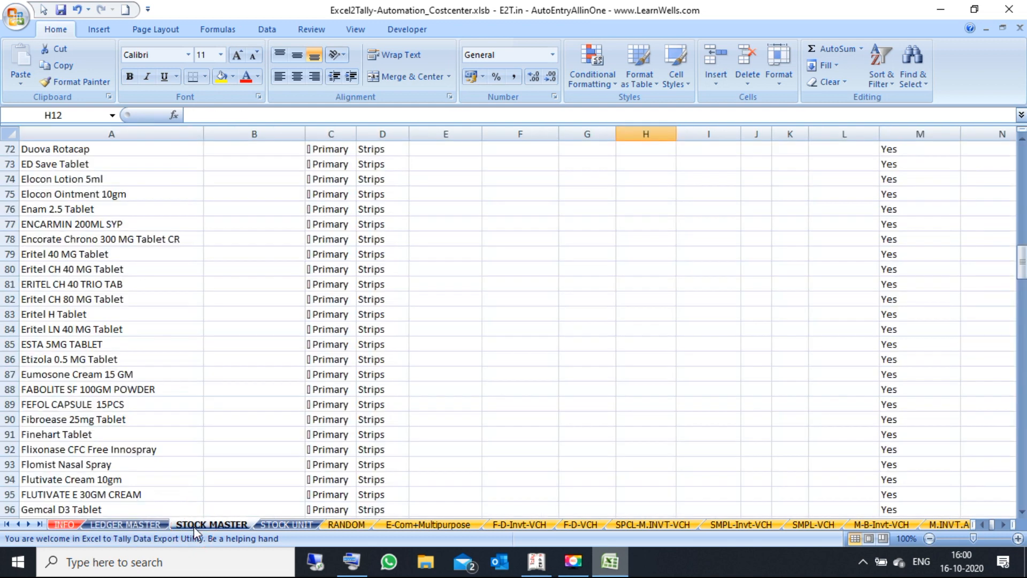
pyautogui.click(274, 525)
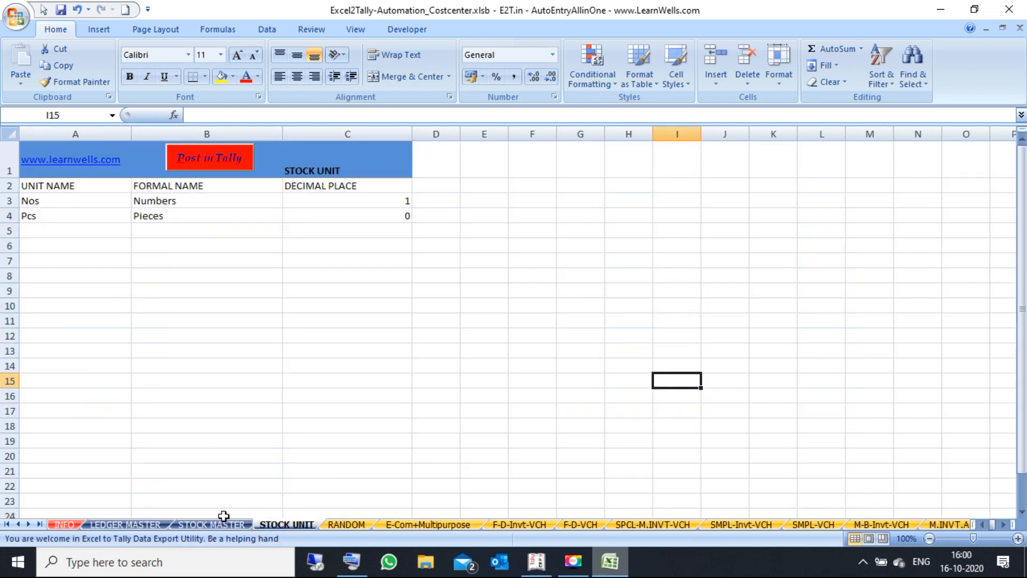
pyautogui.click(146, 525)
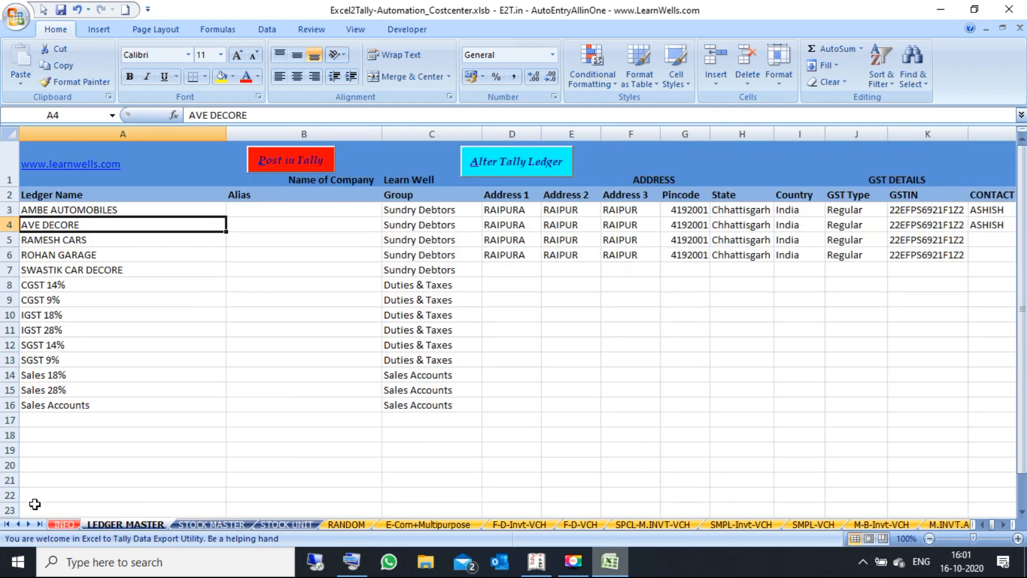
pyautogui.click(64, 524)
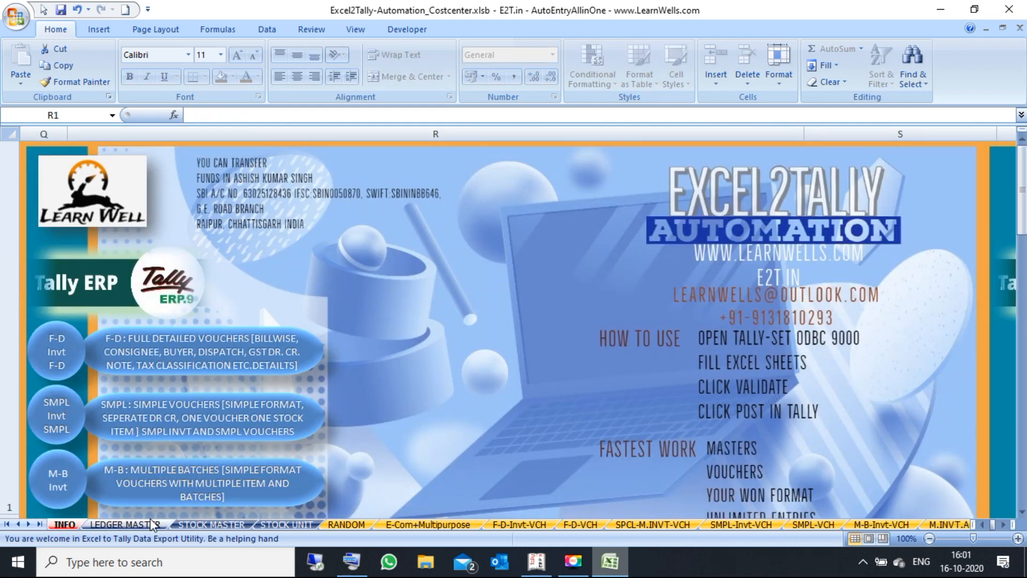
# Step: Go back to the RANDOM sheet and select the CSPDCL ledger in G9
pyautogui.click(347, 525)
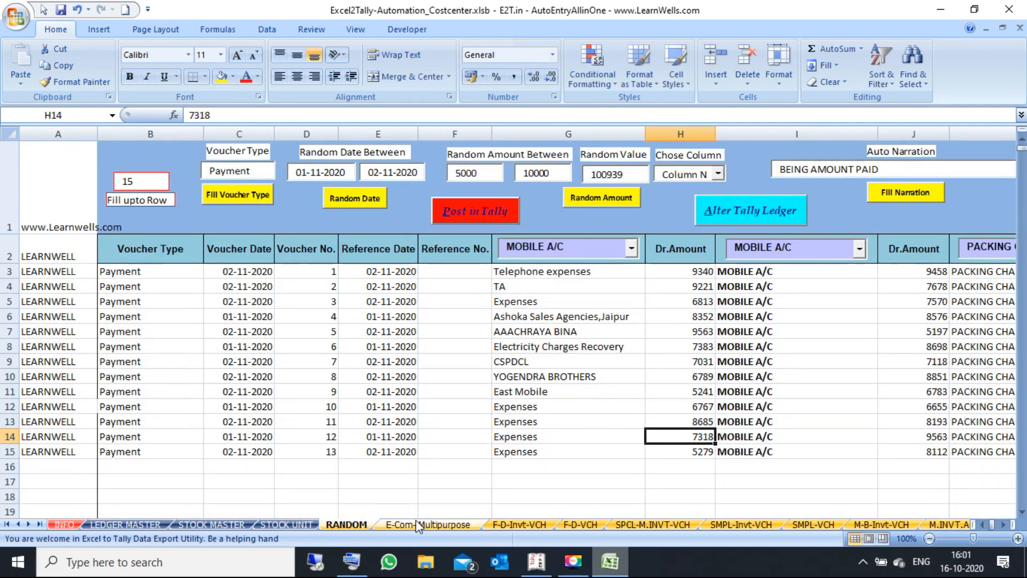
pyautogui.click(519, 357)
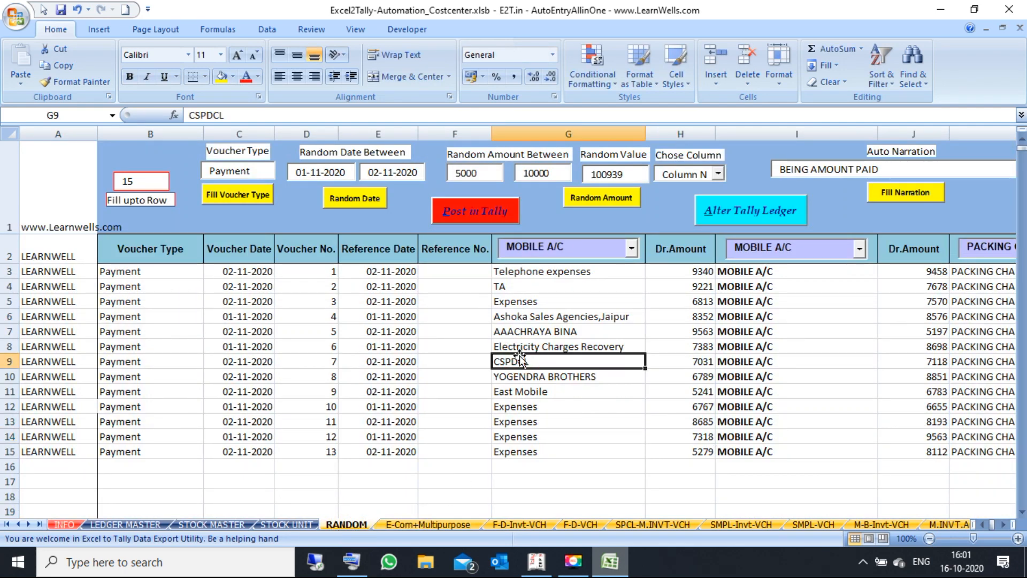